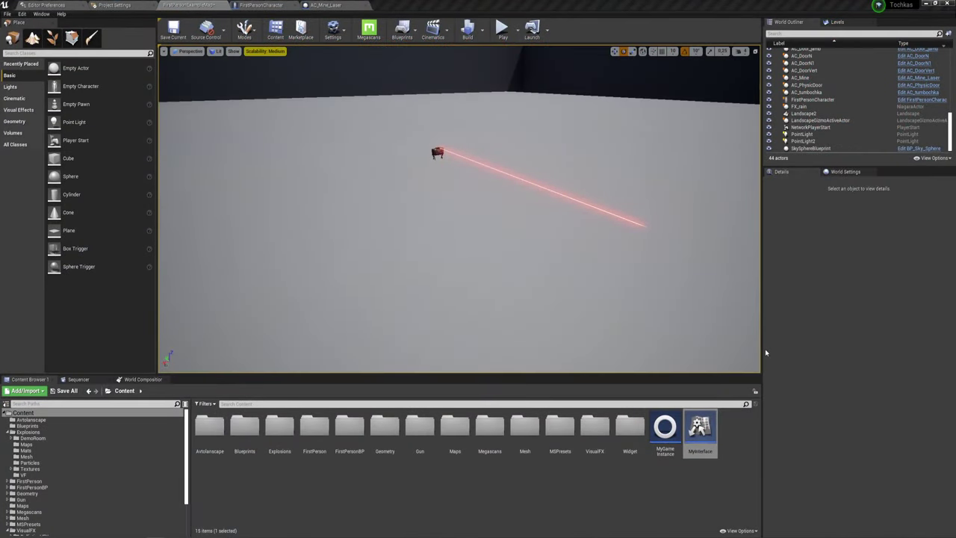
- Fly the viewport camera up to the laser mine and select the AC_Mine actor
{"action": "right_click_drag", "start_coordinate": [512, 223], "coordinate": [513, 222]}
{"action": "key", "text": "w"}
{"action": "key", "text": "s"}
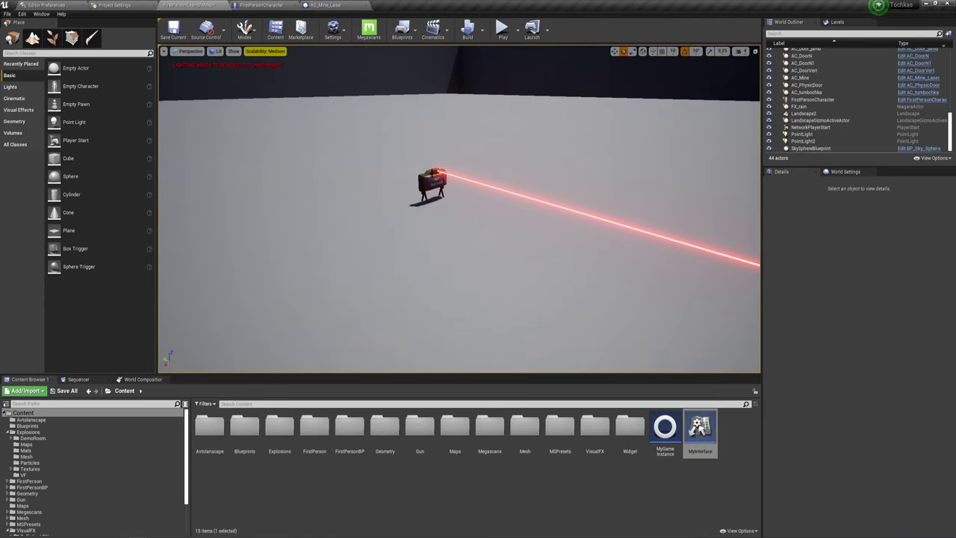
{"action": "left_click", "coordinate": [432, 185]}
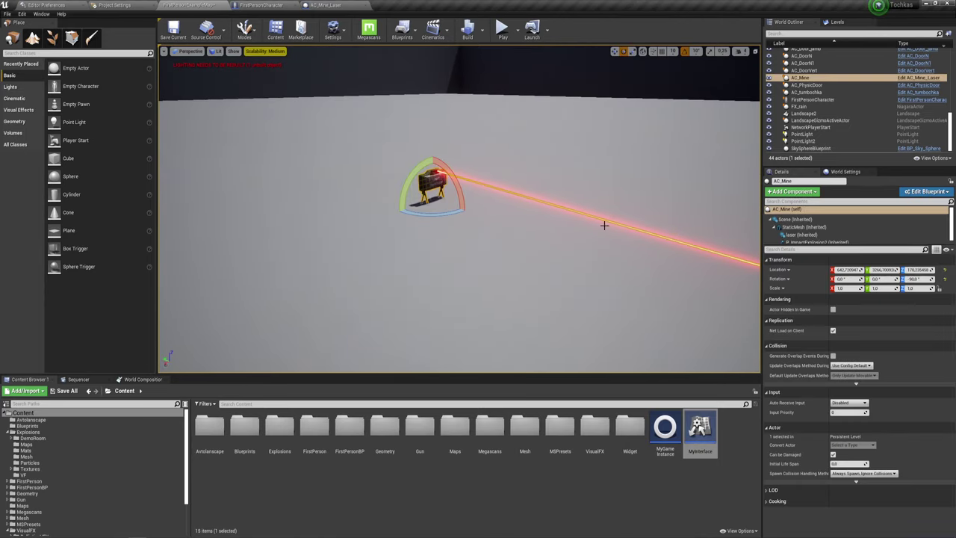
- Yaw the mine to about -30 degrees with the rotate gizmo, checking the doorway view
{"action": "right_click_drag", "start_coordinate": [512, 271], "coordinate": [487, 265]}
{"action": "left_click_drag", "start_coordinate": [487, 266], "coordinate": [403, 251]}
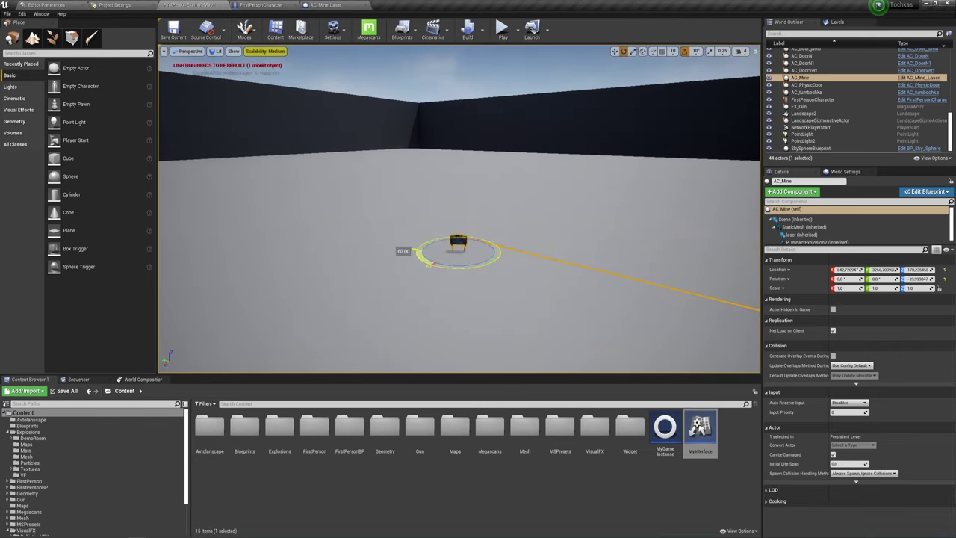
{"action": "right_click_drag", "start_coordinate": [403, 251], "coordinate": [403, 251]}
{"action": "mouse_move", "coordinate": [478, 277]}
{"action": "left_mouse_down"}
{"action": "mouse_move", "coordinate": [499, 289]}
{"action": "mouse_move", "coordinate": [505, 251]}
{"action": "mouse_move", "coordinate": [486, 295]}
{"action": "left_mouse_up"}
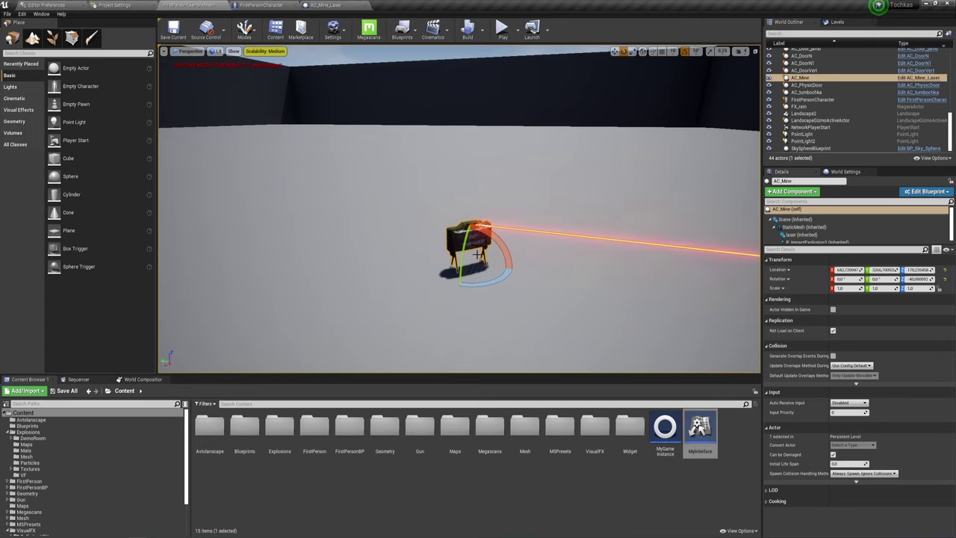
{"action": "left_click_drag", "start_coordinate": [484, 279], "coordinate": [480, 250]}
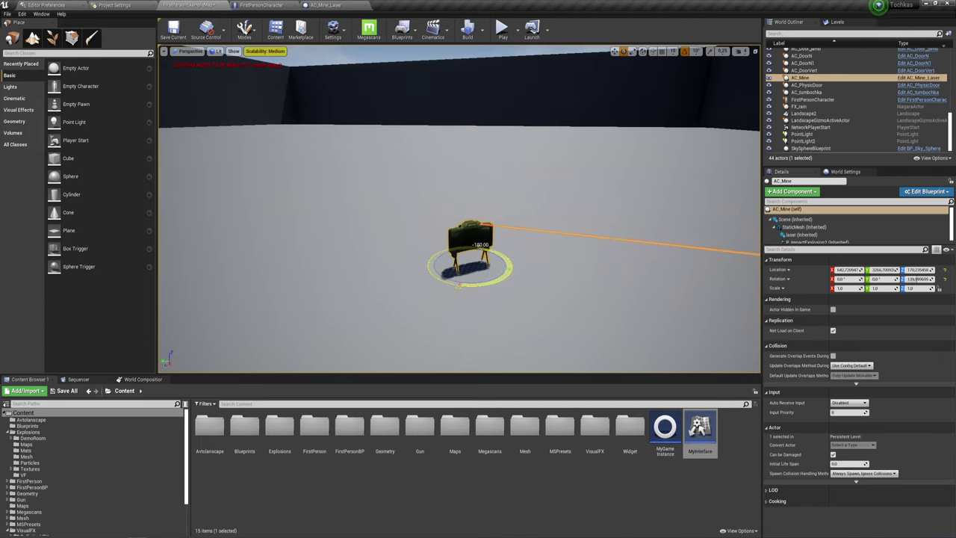
{"action": "left_click_drag", "start_coordinate": [481, 247], "coordinate": [463, 299]}
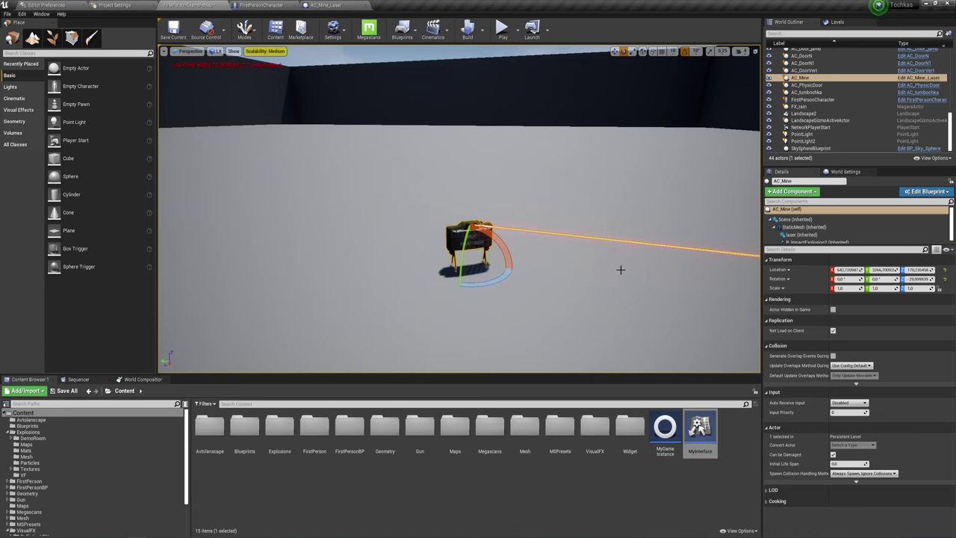
{"action": "right_click_drag", "start_coordinate": [620, 270], "coordinate": [418, 174]}
{"action": "right_click_drag", "start_coordinate": [426, 212], "coordinate": [423, 208]}
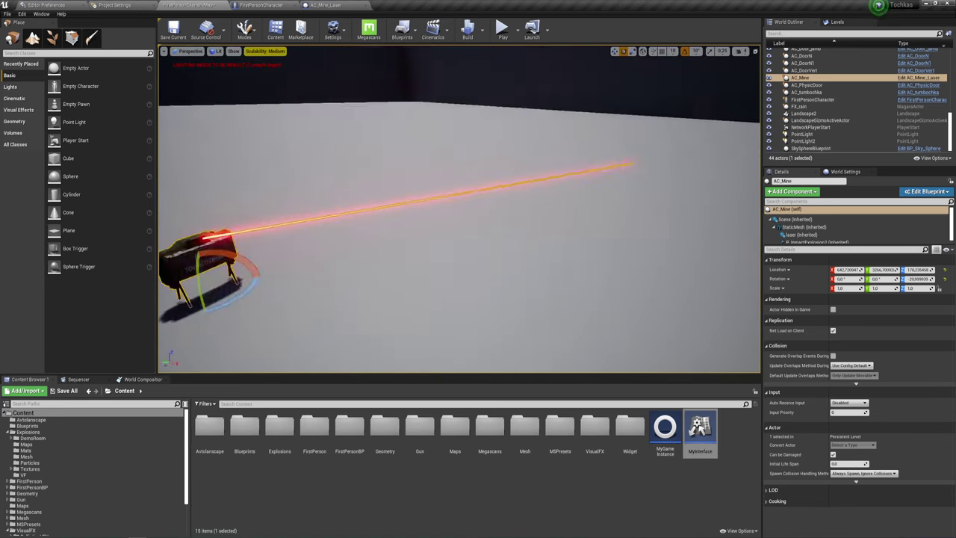
{"action": "right_click_drag", "start_coordinate": [450, 145], "coordinate": [418, 194]}
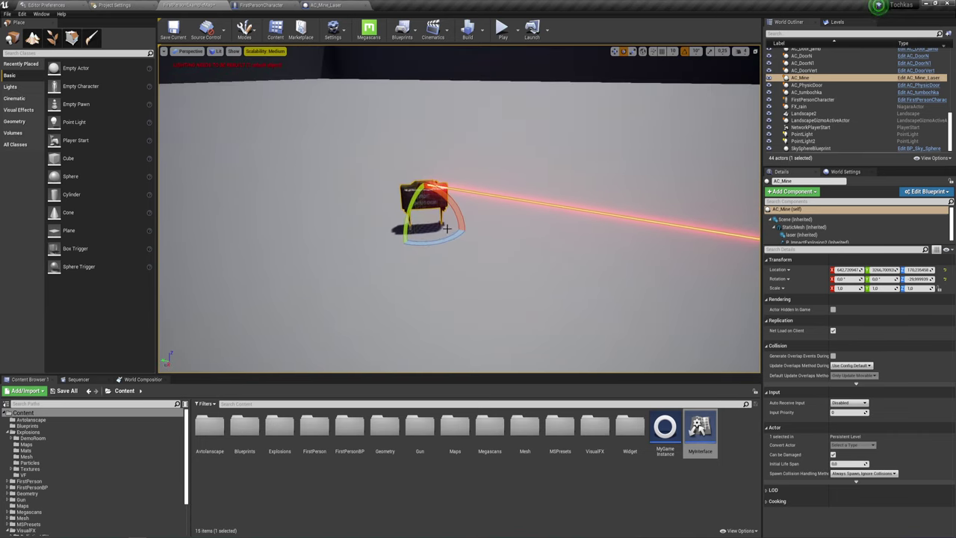
- Raise the mine, undo that, rotate it to -90 yaw, and switch to the AC_Mine_Laser Blueprint
{"action": "key", "text": "w"}
{"action": "left_click_drag", "start_coordinate": [427, 198], "coordinate": [428, 105]}
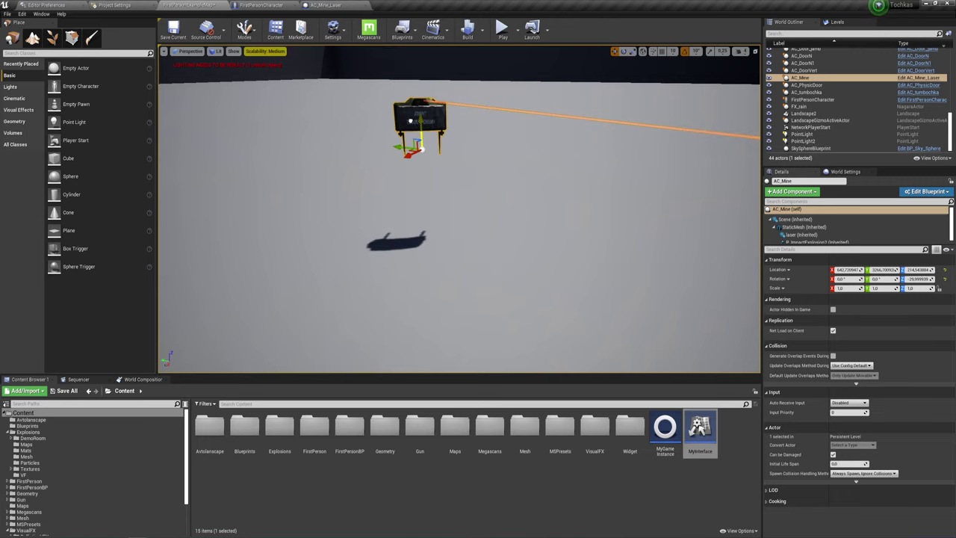
{"action": "mouse_move", "coordinate": [427, 104]}
{"action": "right_mouse_down"}
{"action": "mouse_move", "coordinate": [456, 112]}
{"action": "mouse_move", "coordinate": [418, 116]}
{"action": "right_mouse_up"}
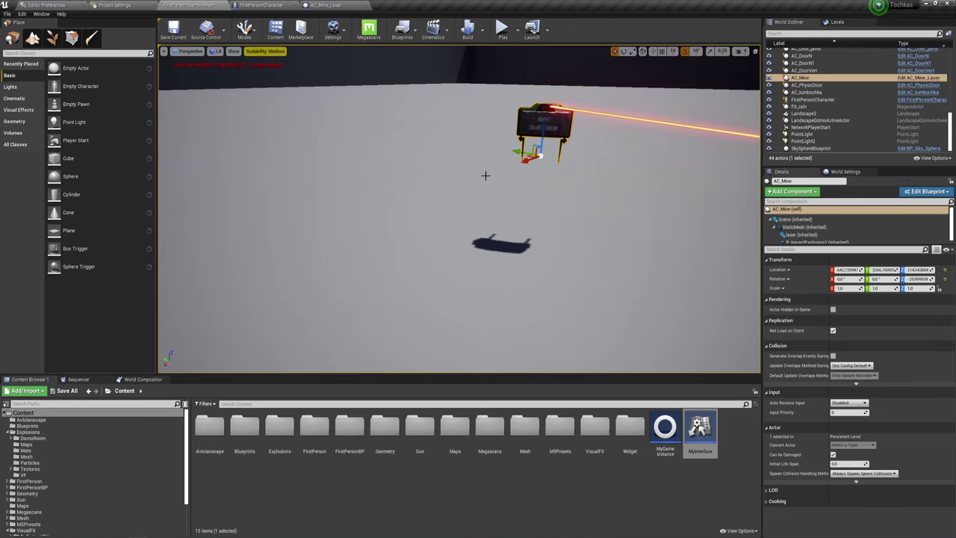
{"action": "key", "text": "ctrl+z"}
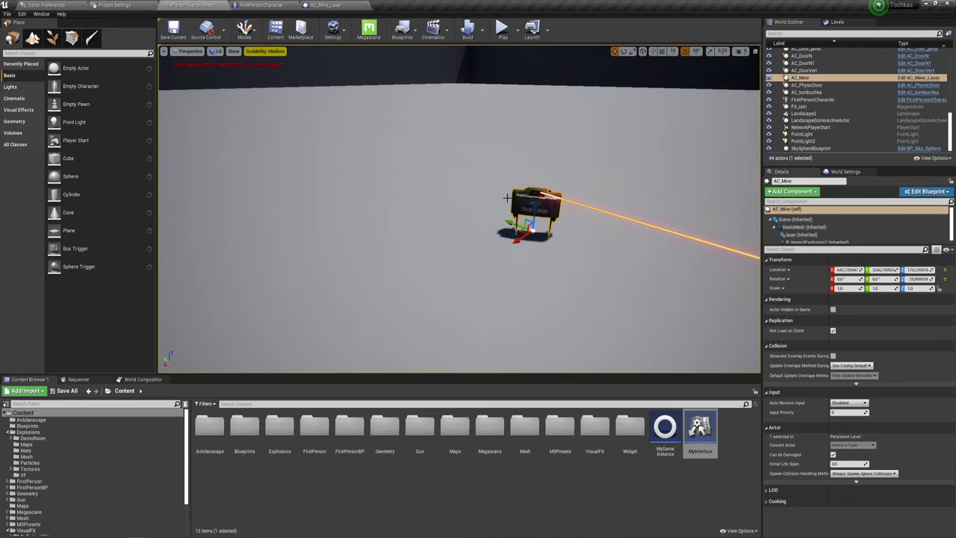
{"action": "key", "text": "e"}
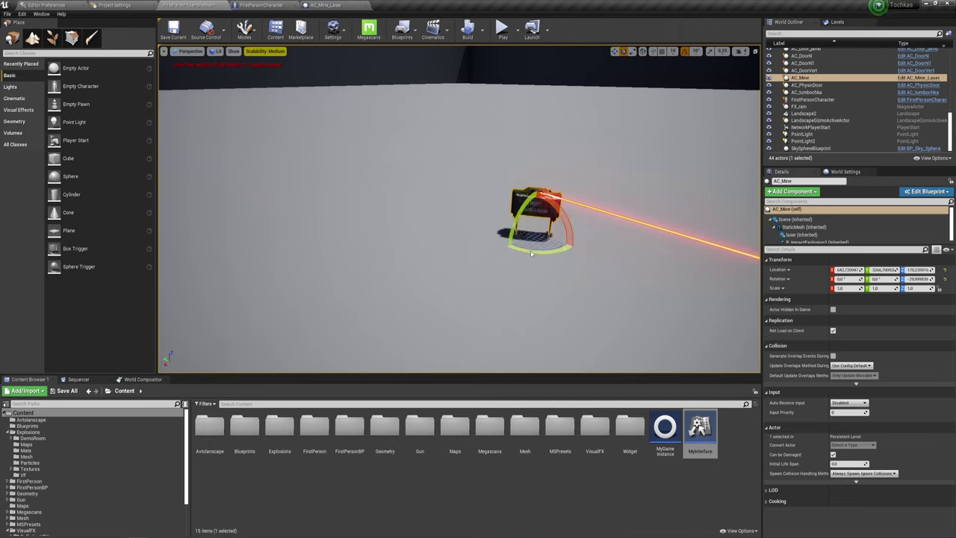
{"action": "left_click_drag", "start_coordinate": [531, 254], "coordinate": [532, 252]}
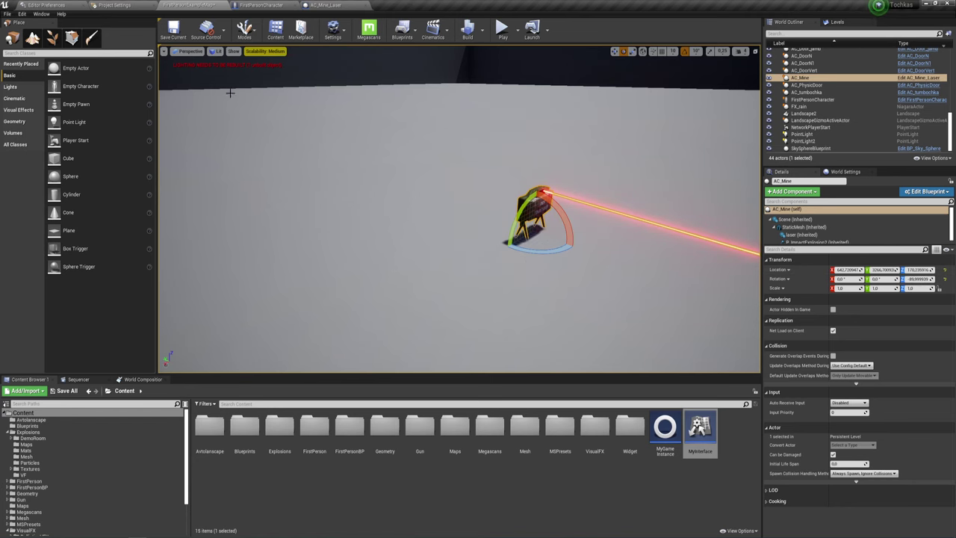
{"action": "left_click", "coordinate": [328, 5]}
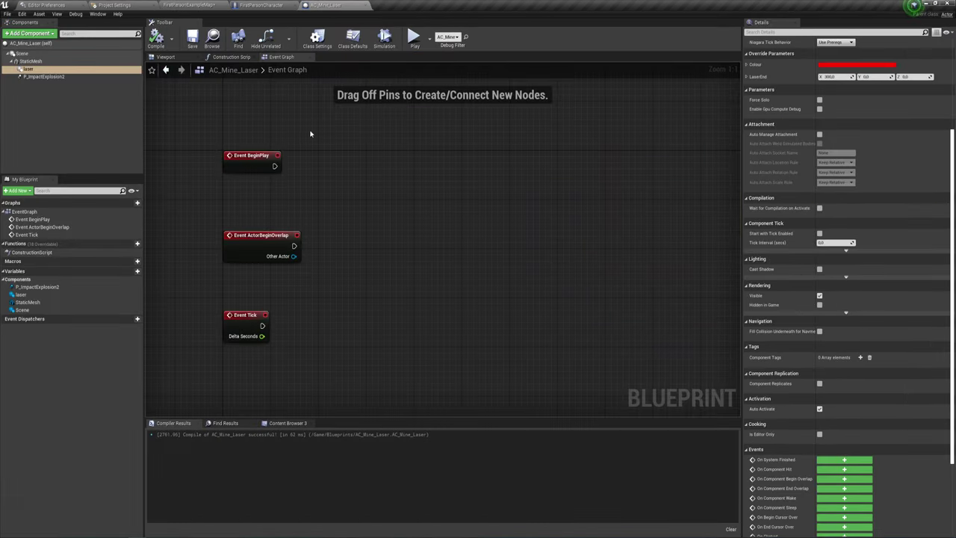
{"action": "left_click", "coordinate": [163, 58]}
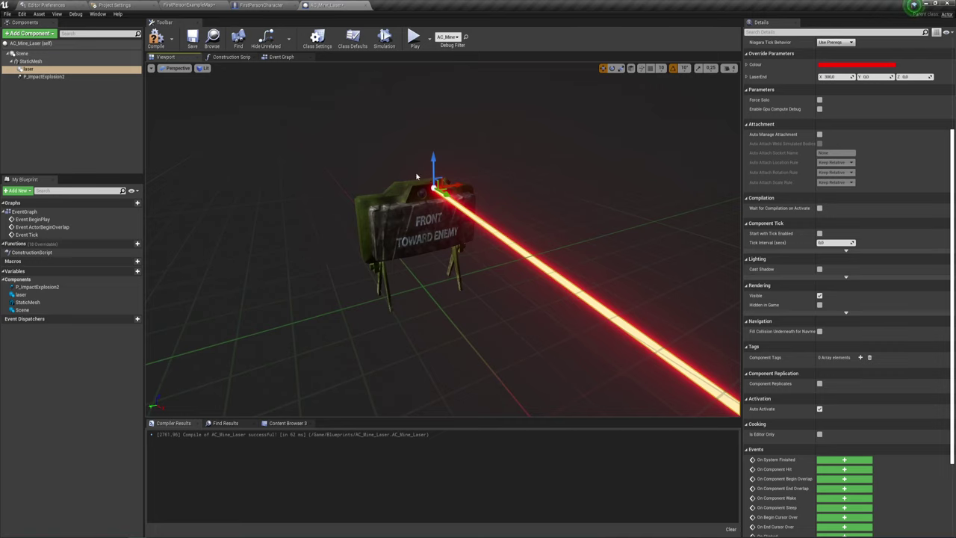
{"action": "left_click_drag", "start_coordinate": [433, 186], "coordinate": [149, 383]}
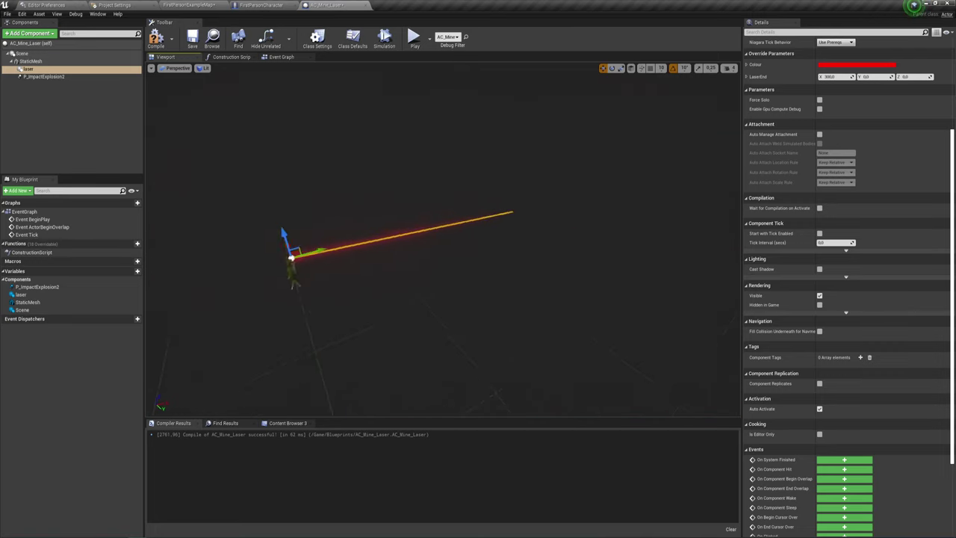
{"action": "left_click_drag", "start_coordinate": [149, 384], "coordinate": [462, 217]}
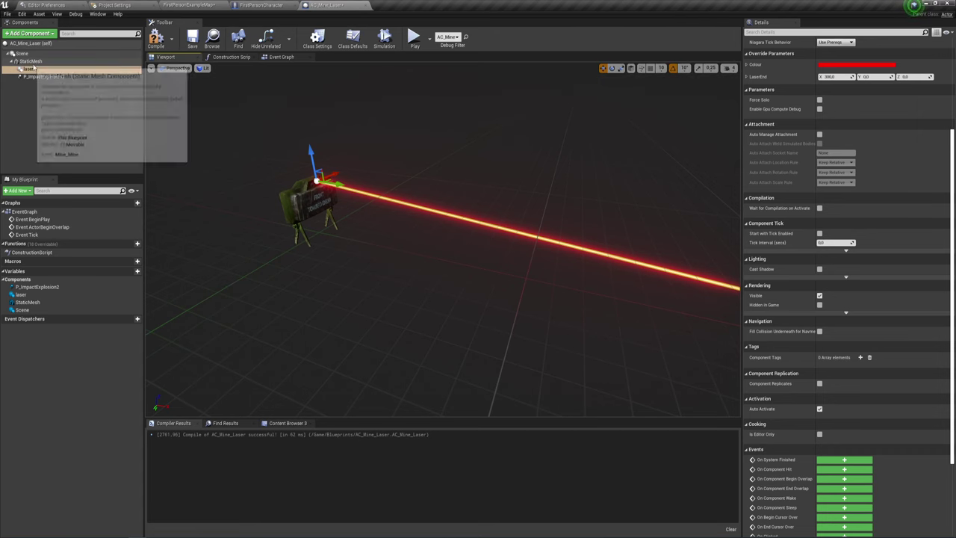
{"action": "left_click", "coordinate": [40, 62]}
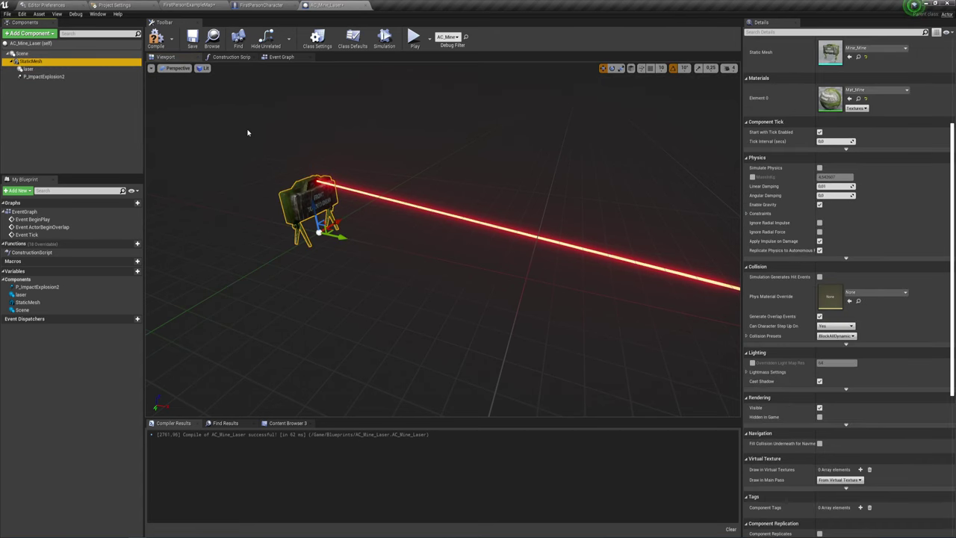
{"action": "left_click", "coordinate": [282, 58]}
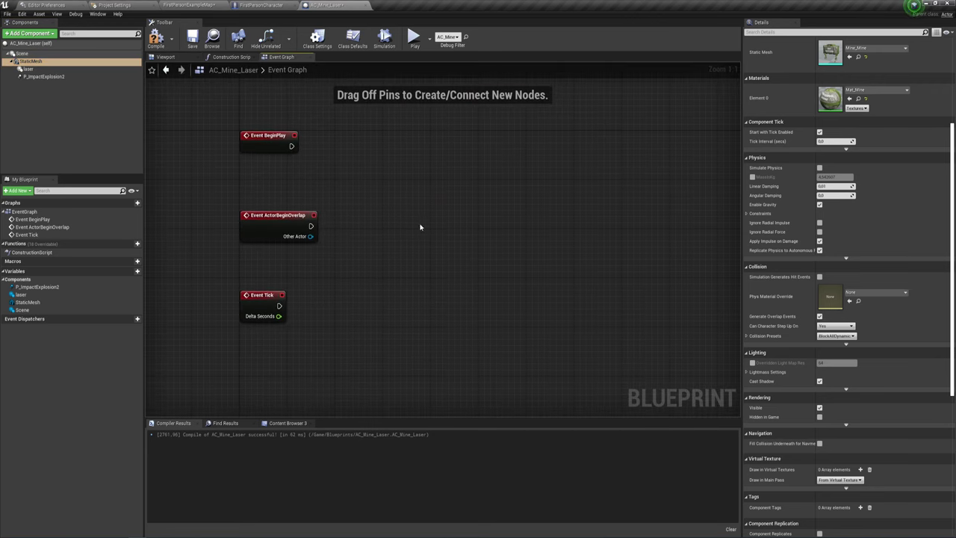
{"action": "right_click_drag", "start_coordinate": [401, 253], "coordinate": [385, 241]}
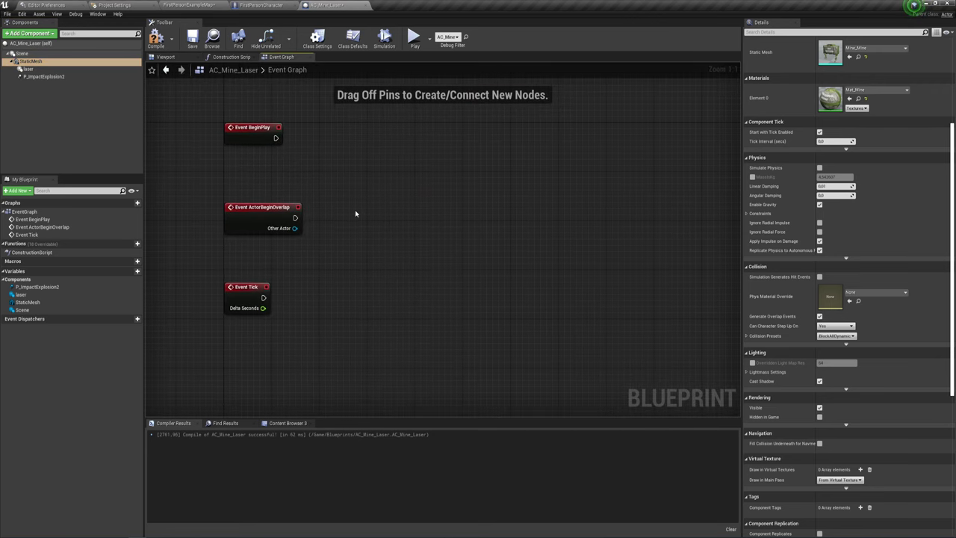
- Delete Event ActorBeginOverlap, lower Event Tick slightly, and add a Laser component reference node
{"action": "left_click_drag", "start_coordinate": [362, 245], "coordinate": [150, 186]}
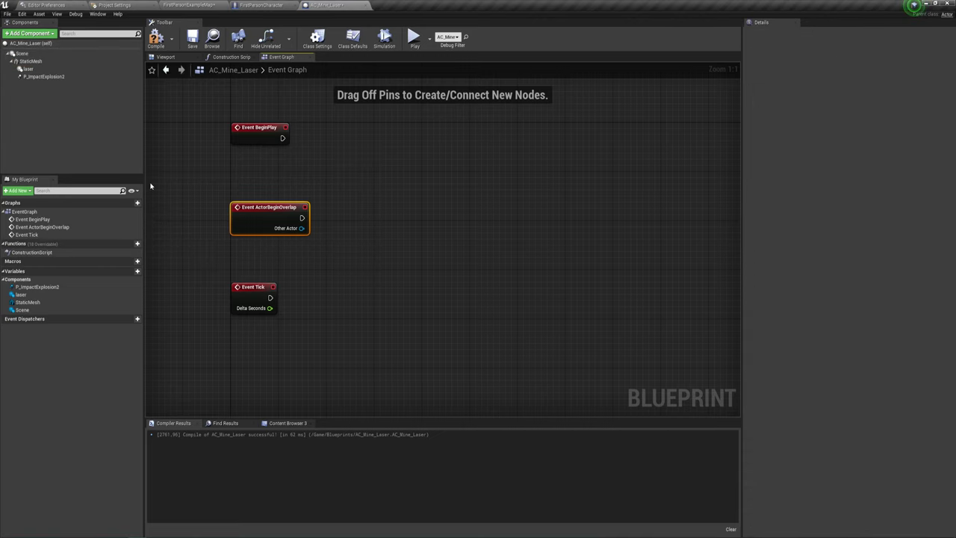
{"action": "key", "text": "Delete"}
{"action": "right_click_drag", "start_coordinate": [339, 248], "coordinate": [314, 186]}
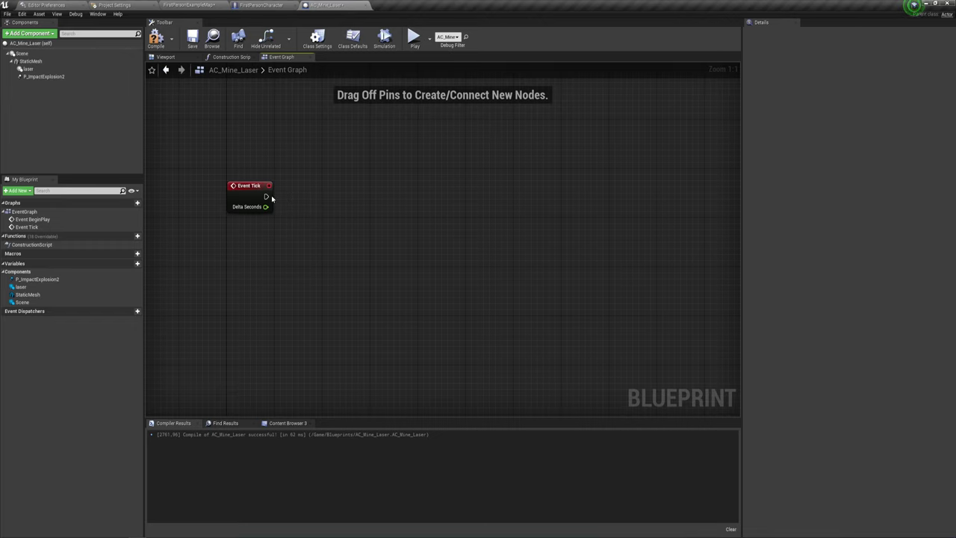
{"action": "left_click_drag", "start_coordinate": [247, 199], "coordinate": [246, 236]}
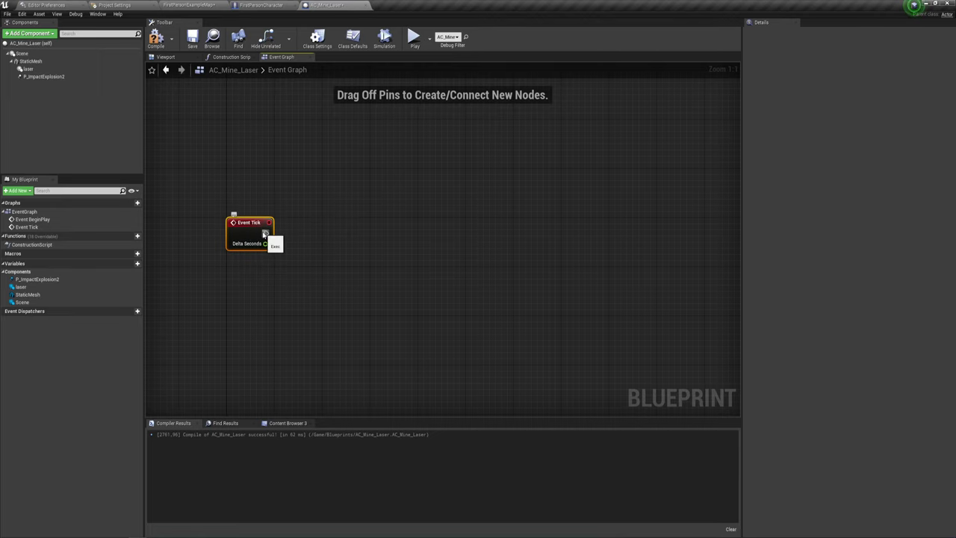
{"action": "right_click_drag", "start_coordinate": [305, 286], "coordinate": [304, 239]}
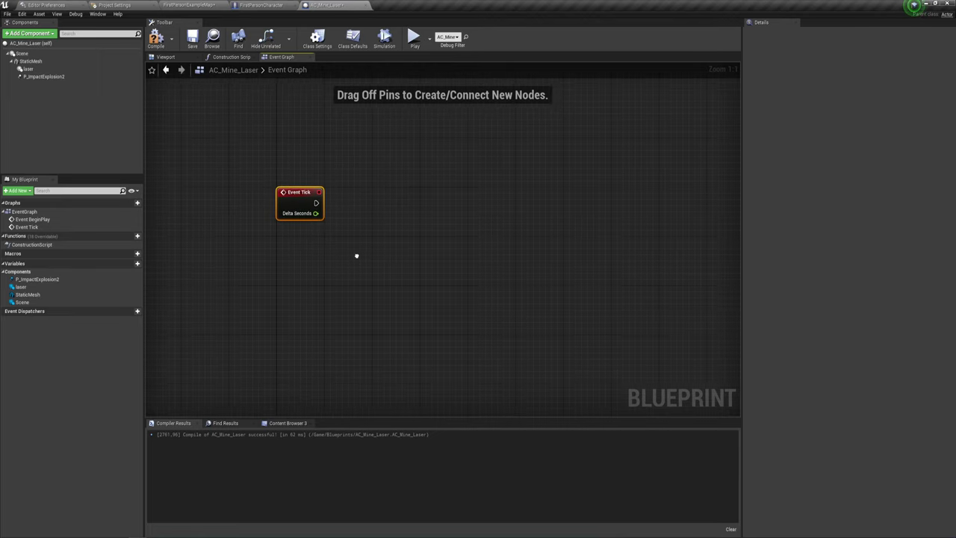
{"action": "mouse_move", "coordinate": [28, 68]}
{"action": "left_mouse_down"}
{"action": "mouse_move", "coordinate": [244, 228]}
{"action": "mouse_move", "coordinate": [348, 230]}
{"action": "left_mouse_up"}
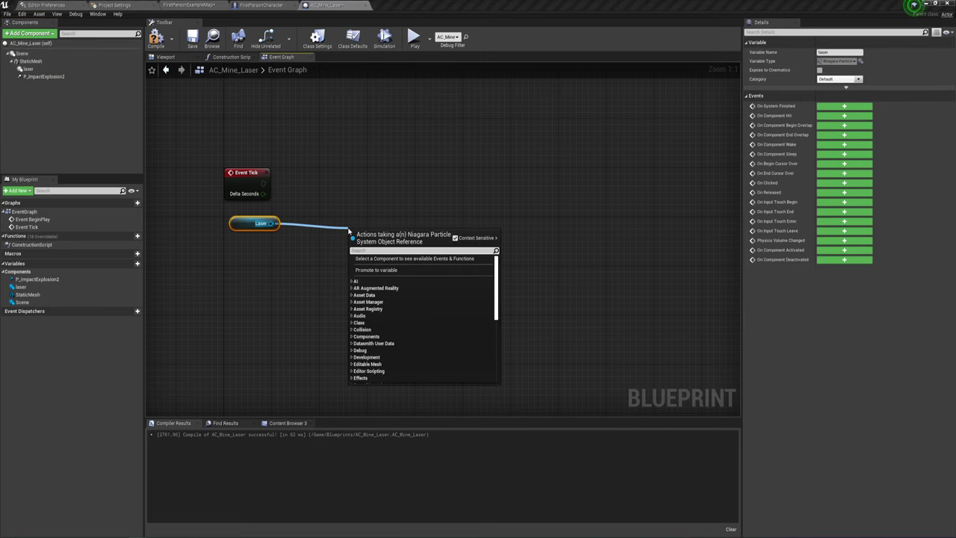
- Add a GetWorldLocation node for the Laser component beside the Laser node
{"action": "type", "text": "nye"}
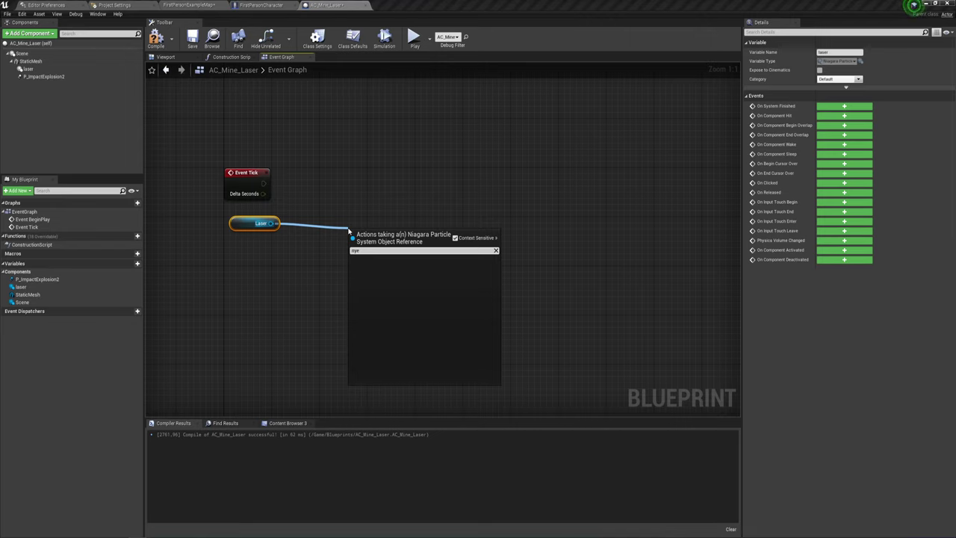
{"action": "key", "text": "BackSpace"}
{"action": "key", "text": "BackSpace"}
{"action": "key", "text": "BackSpace"}
{"action": "type", "text": "nye"}
{"action": "key", "text": "BackSpace"}
{"action": "key", "text": "BackSpace"}
{"action": "key", "text": "BackSpace"}
{"action": "type", "text": "get"}
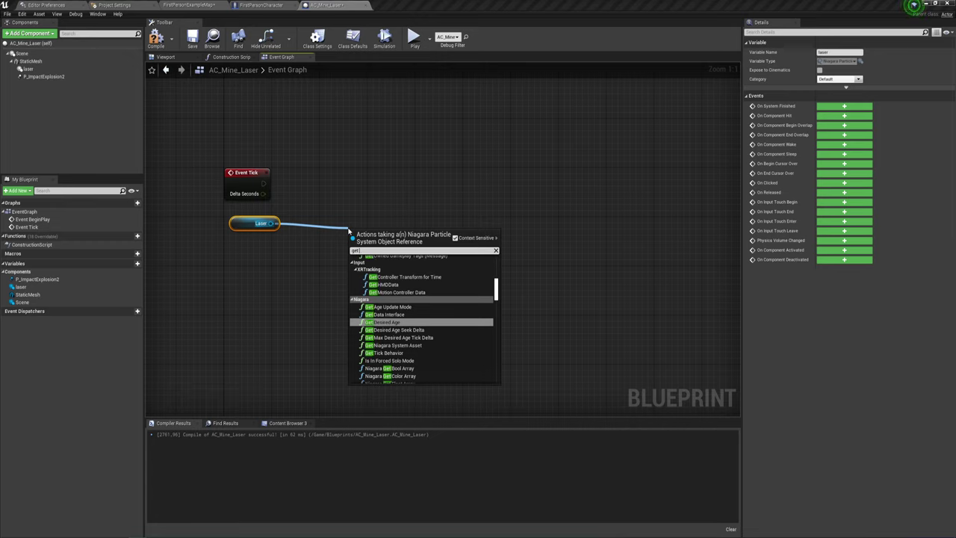
{"action": "type", "text": " wo"}
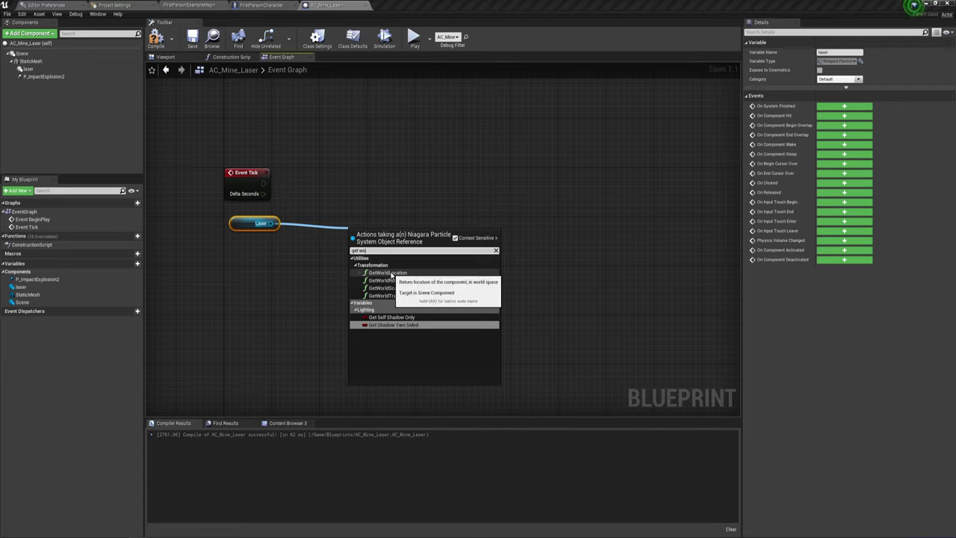
{"action": "left_click", "coordinate": [390, 273]}
{"action": "left_click_drag", "start_coordinate": [437, 238], "coordinate": [327, 218]}
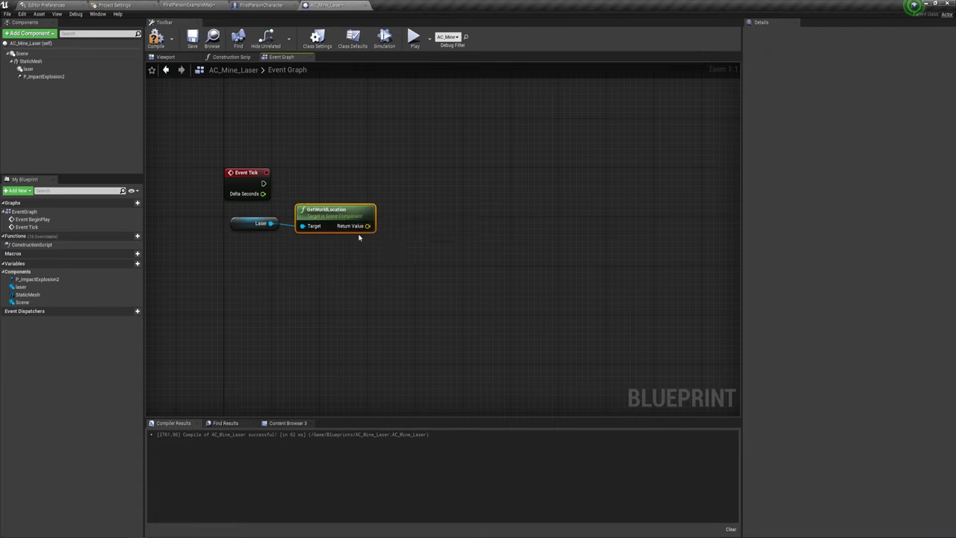
- Feed GetWorldLocation's Return Value into a new vector + vector addition node
{"action": "left_click_drag", "start_coordinate": [367, 226], "coordinate": [396, 250]}
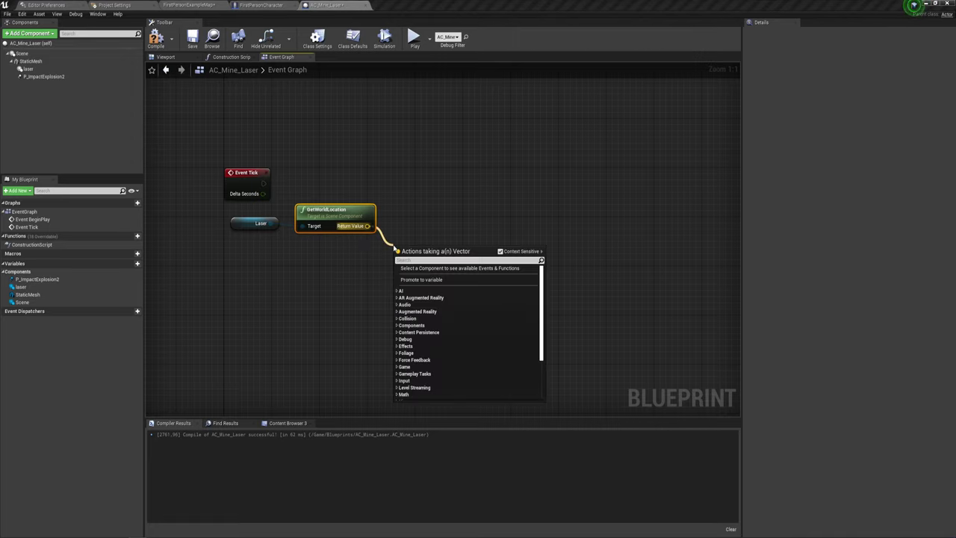
{"action": "type", "text": "*"}
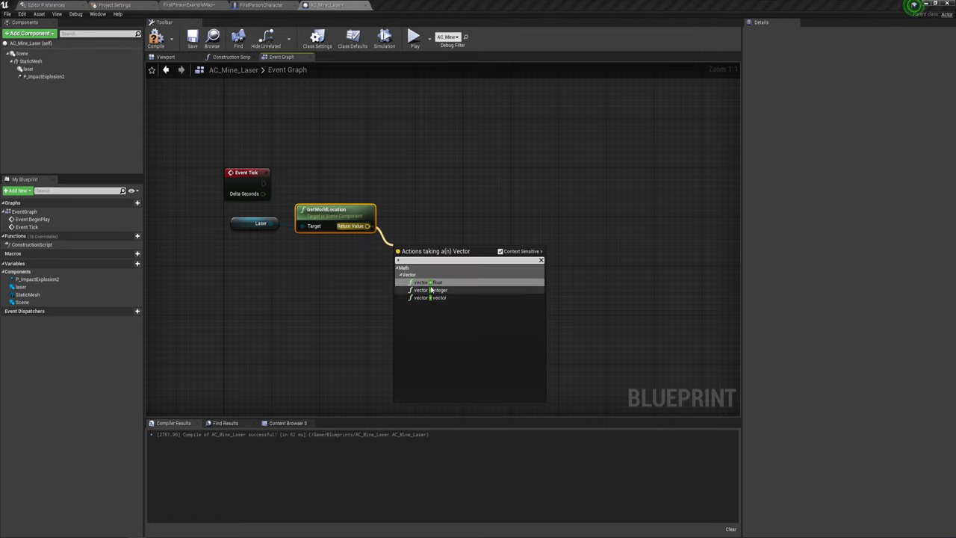
{"action": "left_click", "coordinate": [432, 297]}
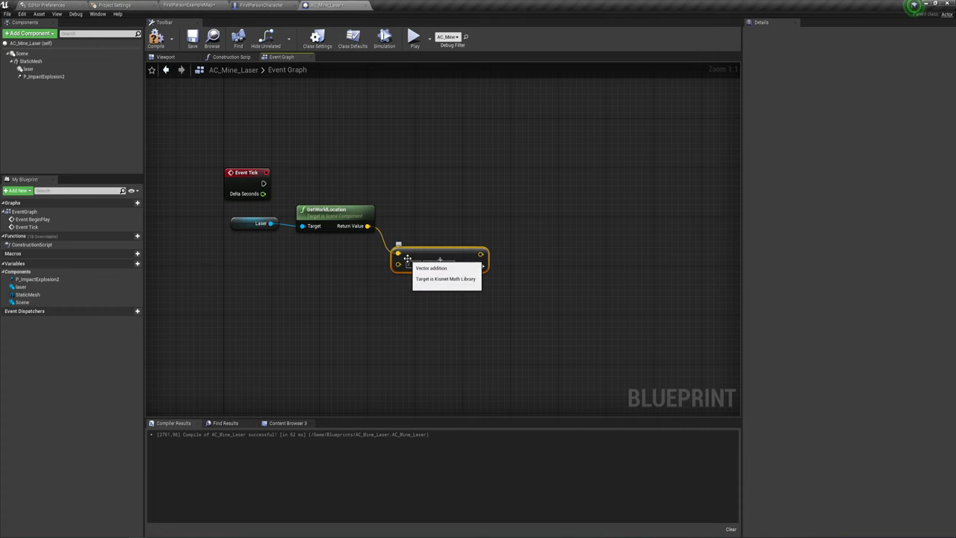
{"action": "right_click_drag", "start_coordinate": [342, 326], "coordinate": [439, 303]}
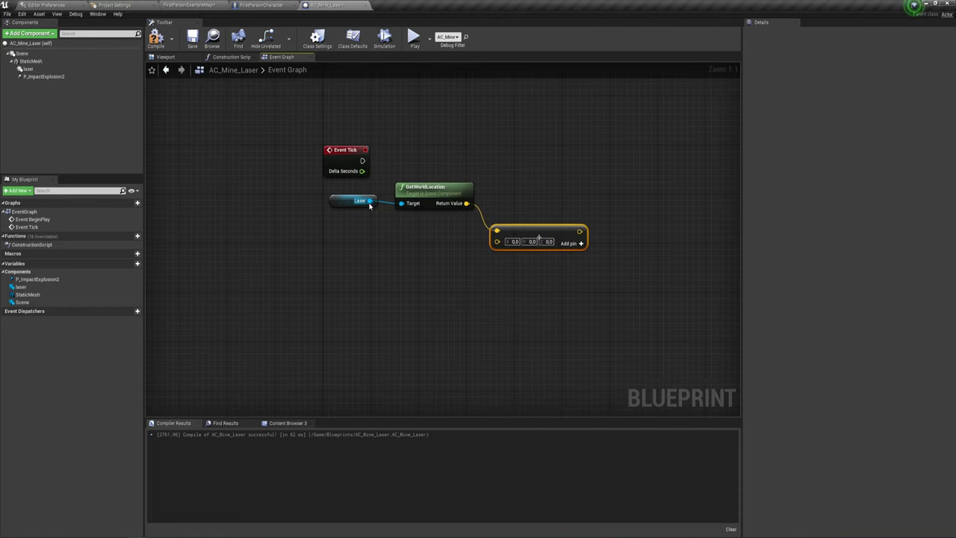
{"action": "left_click_drag", "start_coordinate": [369, 200], "coordinate": [379, 251]}
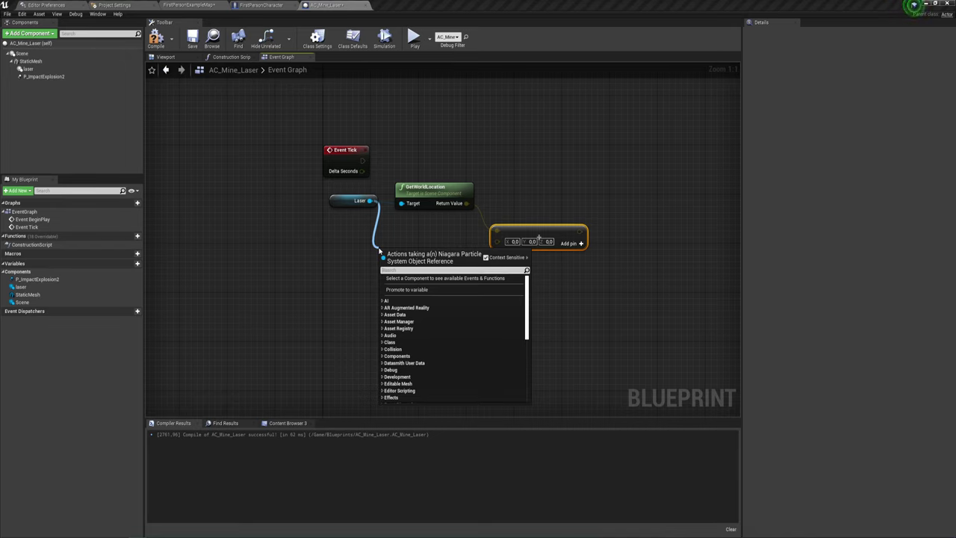
- Add a Get Forward Vector node reading from the Laser component
{"action": "type", "text": "get"}
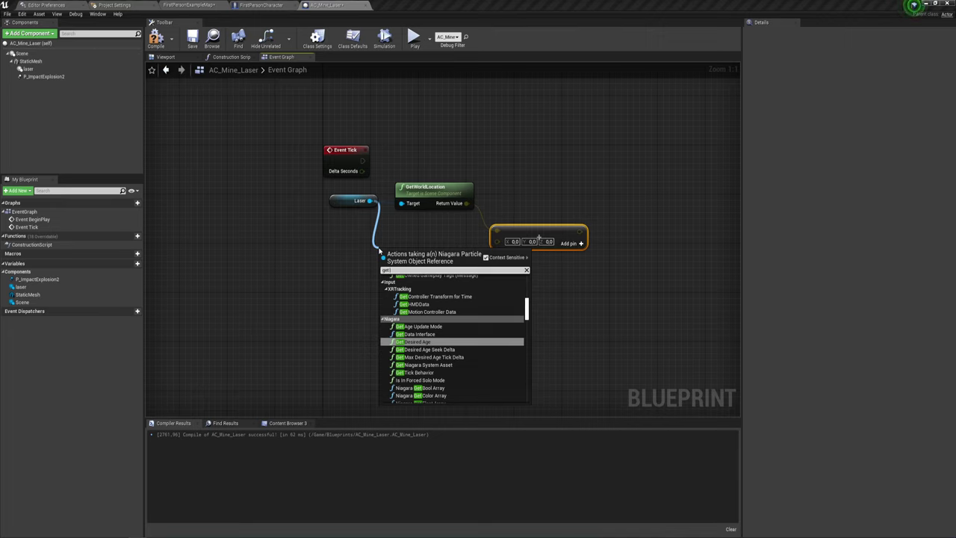
{"action": "type", "text": " act"}
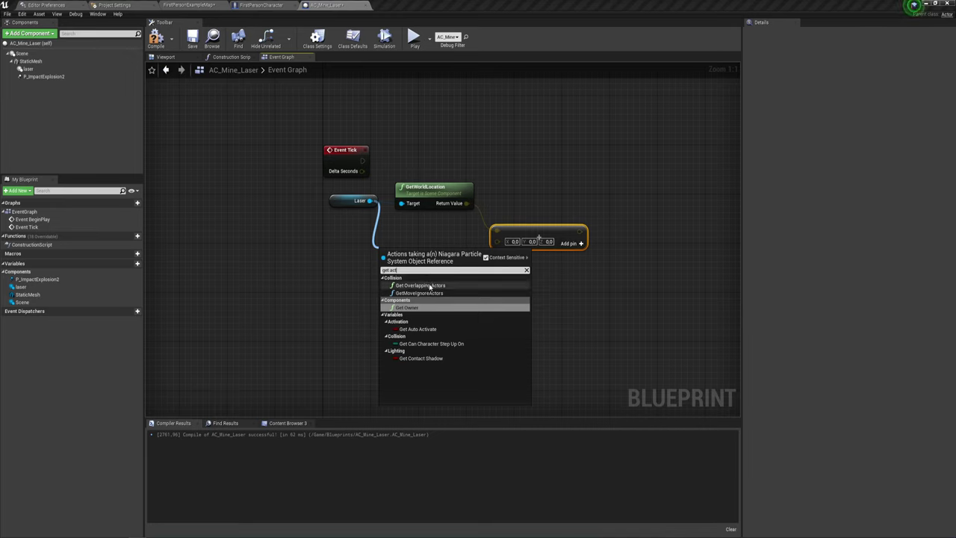
{"action": "left_click", "coordinate": [417, 227]}
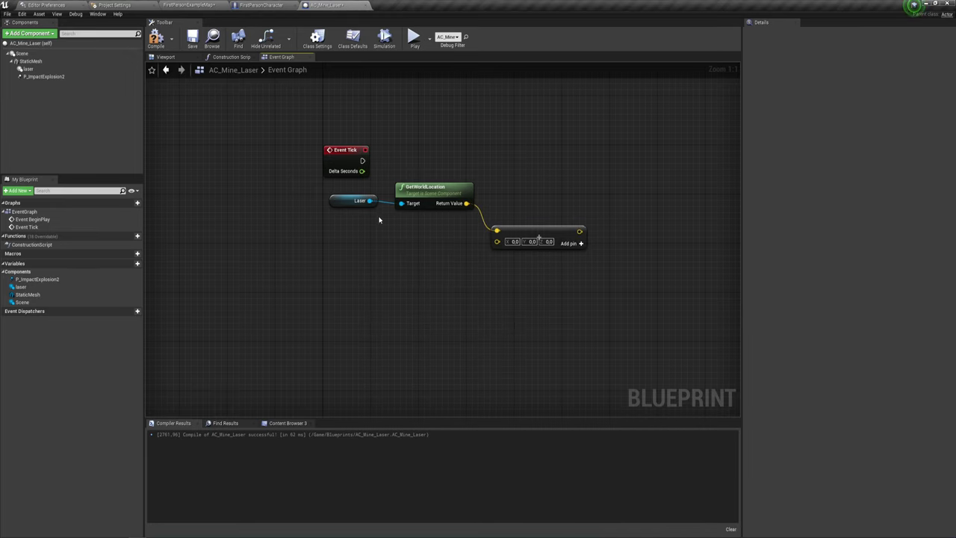
{"action": "left_click_drag", "start_coordinate": [369, 200], "coordinate": [394, 254]}
{"action": "type", "text": "get"}
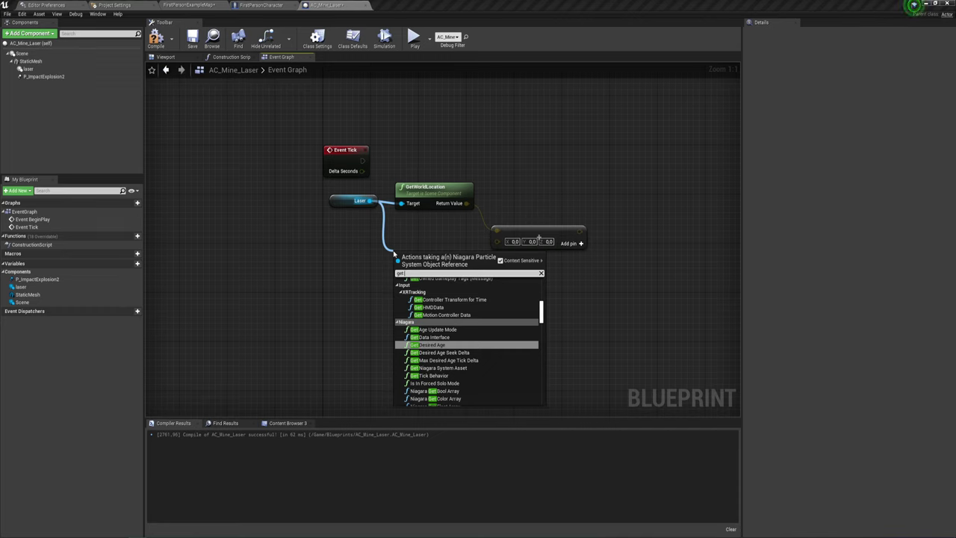
{"action": "type", "text": " fo"}
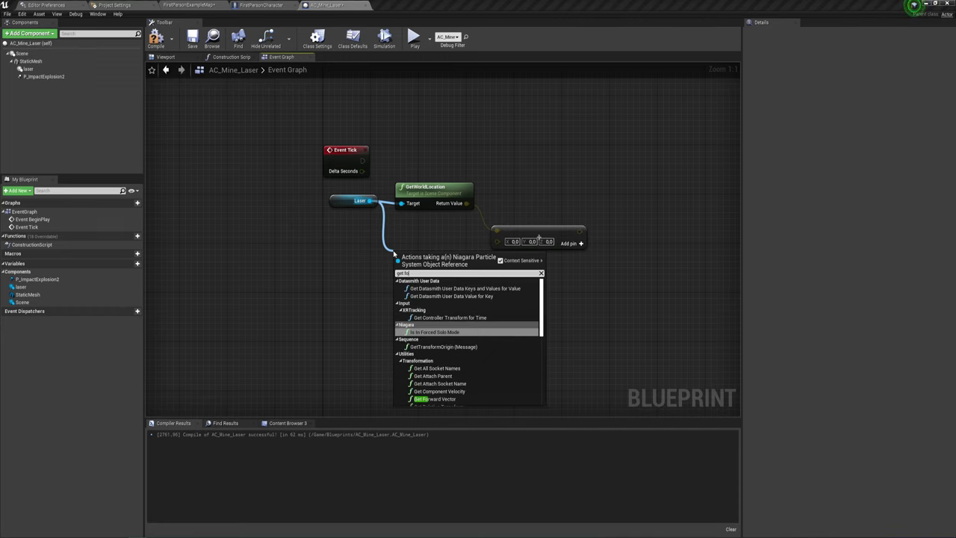
{"action": "left_click", "coordinate": [440, 398]}
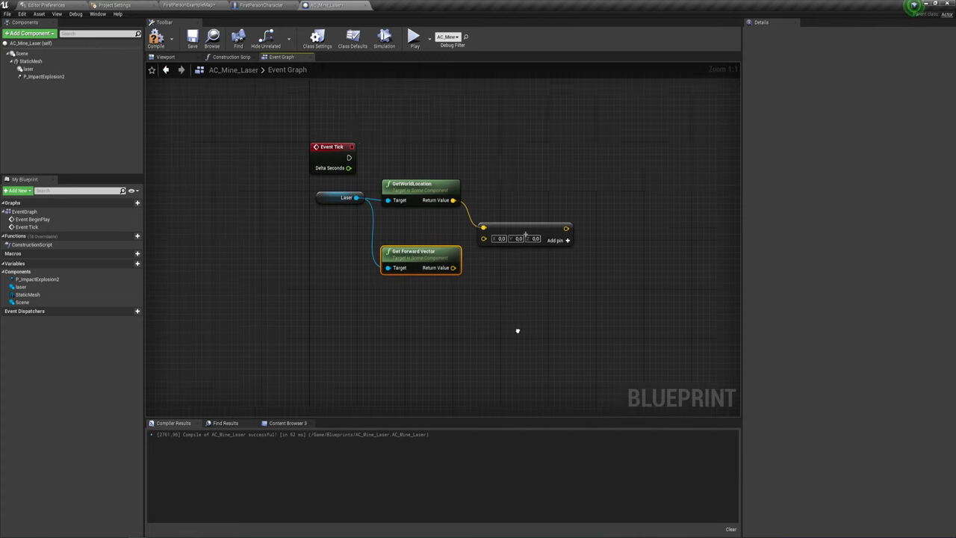
{"action": "mouse_move", "coordinate": [526, 333]}
{"action": "right_mouse_down"}
{"action": "mouse_move", "coordinate": [437, 320]}
{"action": "mouse_move", "coordinate": [449, 323]}
{"action": "right_mouse_up"}
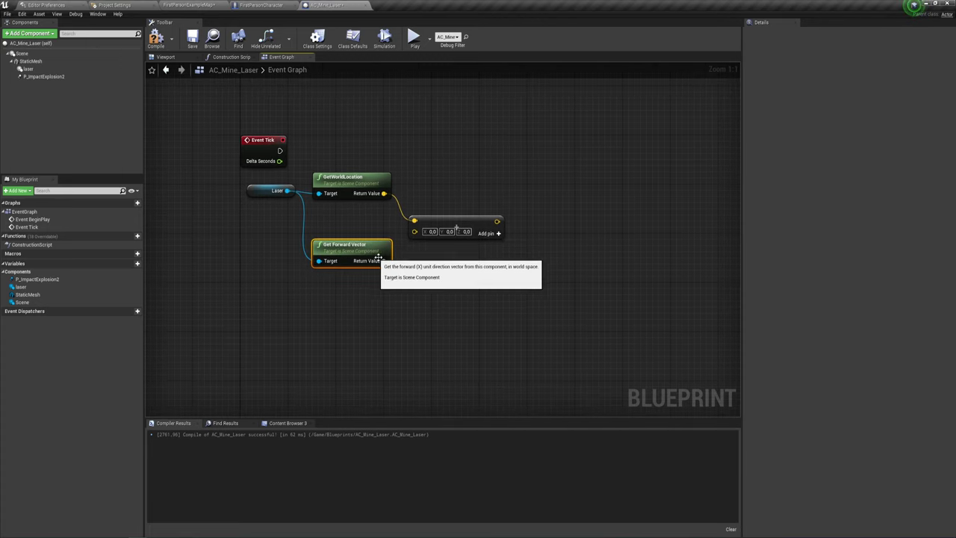
- Multiply the forward vector by a float promoted to a new variable named Distance
{"action": "left_click_drag", "start_coordinate": [383, 260], "coordinate": [415, 277]}
{"action": "type", "text": "*"}
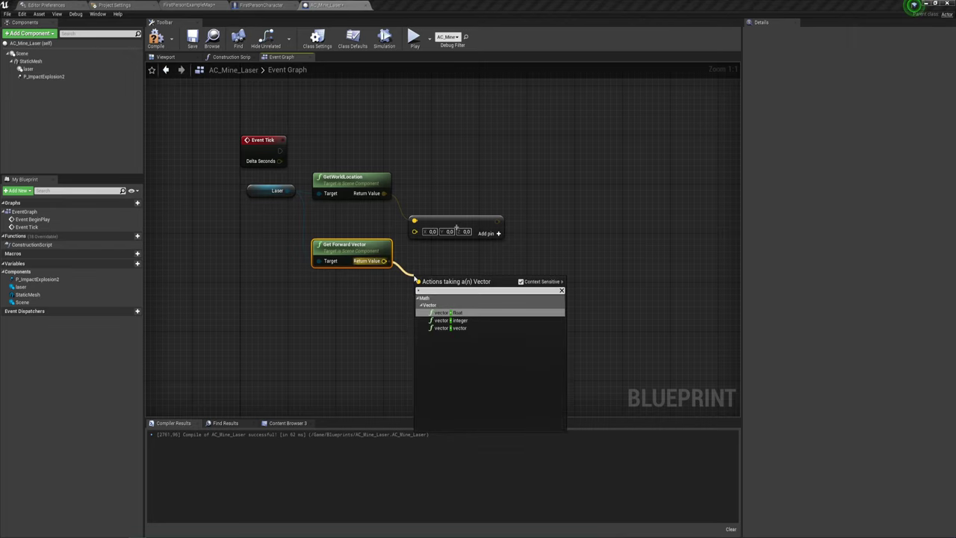
{"action": "left_click", "coordinate": [451, 312]}
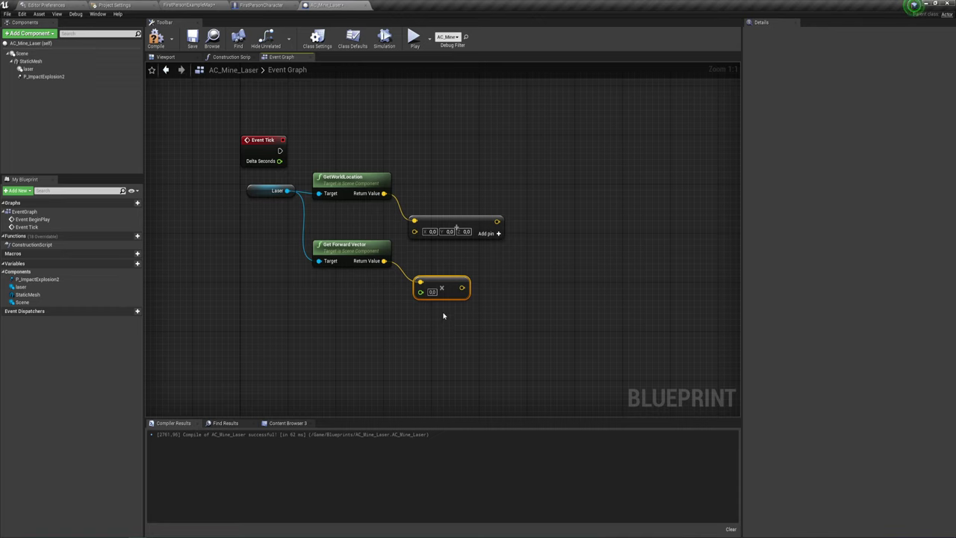
{"action": "left_click_drag", "start_coordinate": [420, 292], "coordinate": [374, 304]}
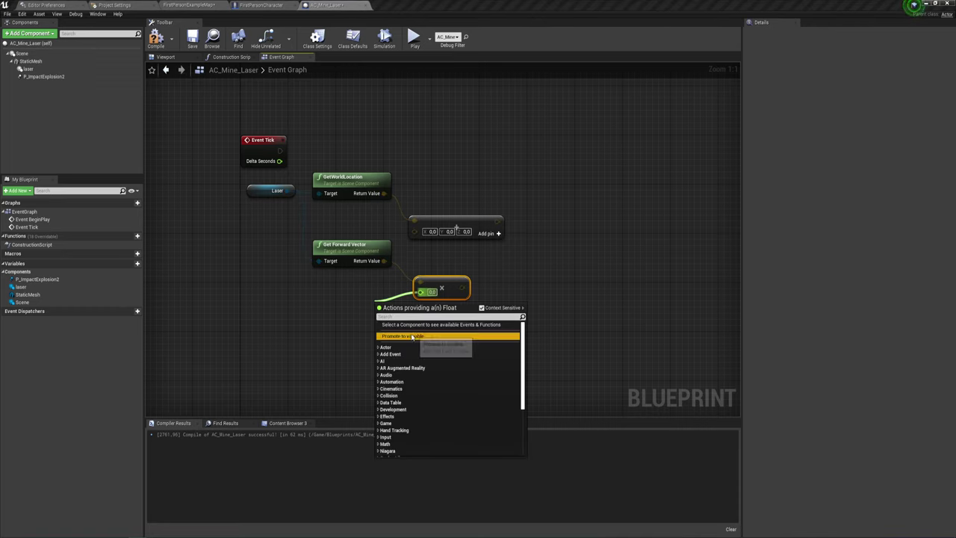
{"action": "left_click", "coordinate": [404, 335]}
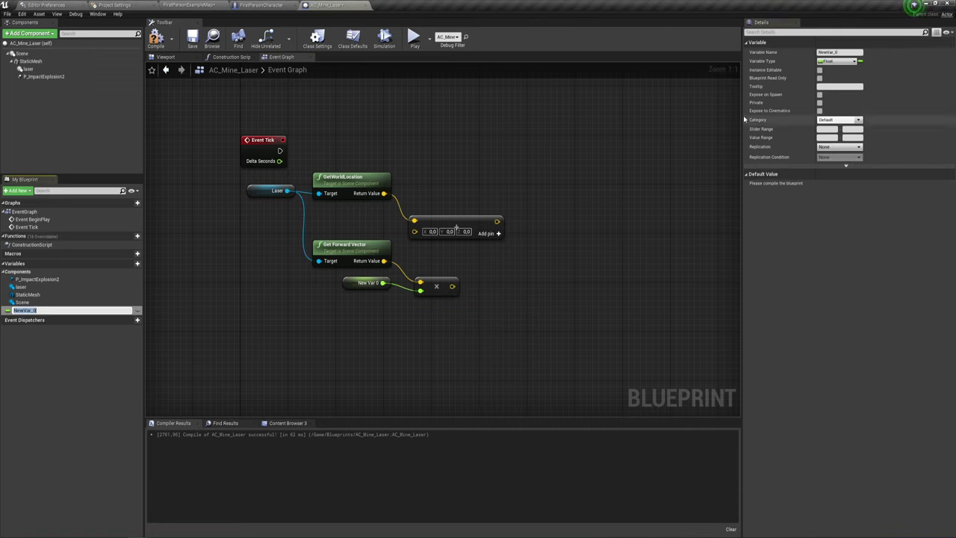
{"action": "type", "text": "Distance"}
- Confirm Distance, compile, set its default to 3000, and wire the product into the Add node
{"action": "key", "text": "Return"}
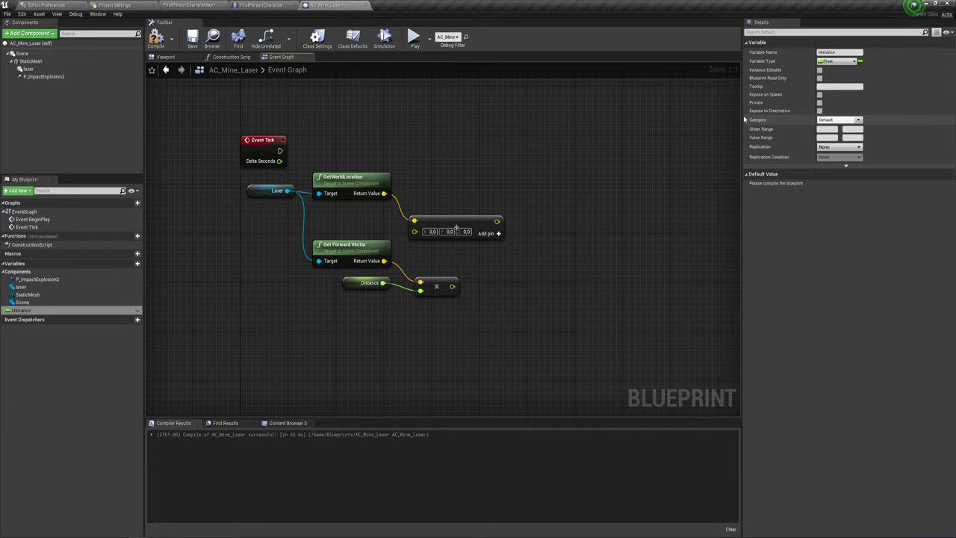
{"action": "left_click", "coordinate": [156, 39]}
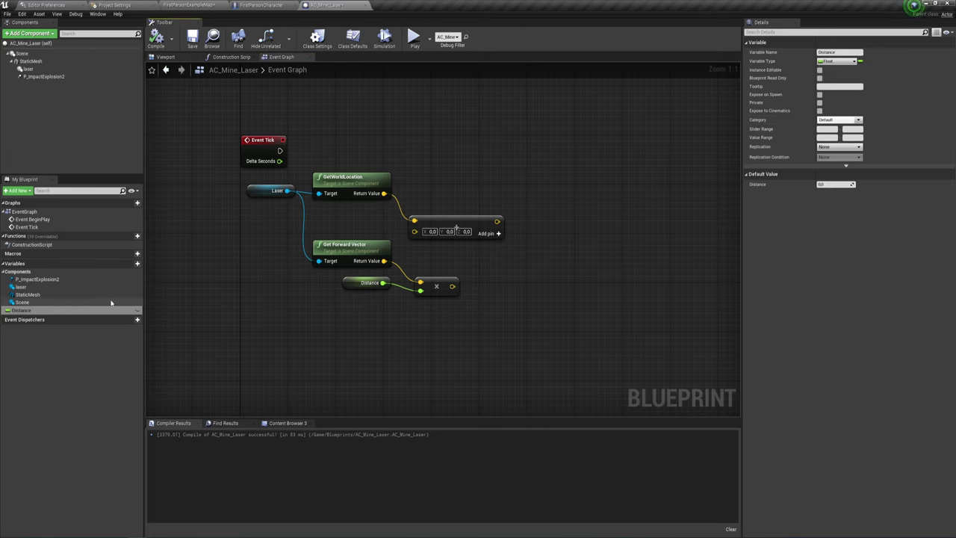
{"action": "left_click", "coordinate": [831, 185]}
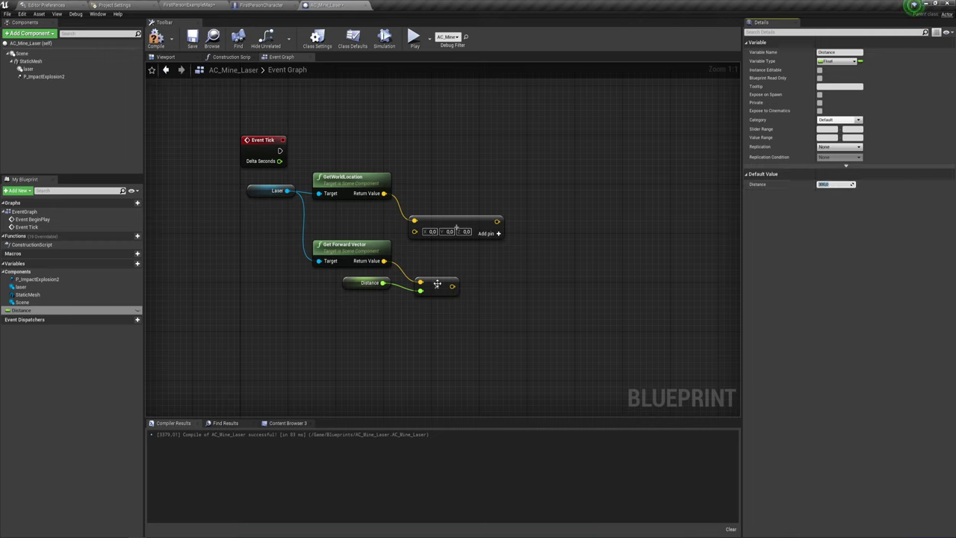
{"action": "mouse_move", "coordinate": [437, 284]}
{"action": "left_mouse_down"}
{"action": "mouse_move", "coordinate": [418, 267]}
{"action": "mouse_move", "coordinate": [415, 232]}
{"action": "left_mouse_up"}
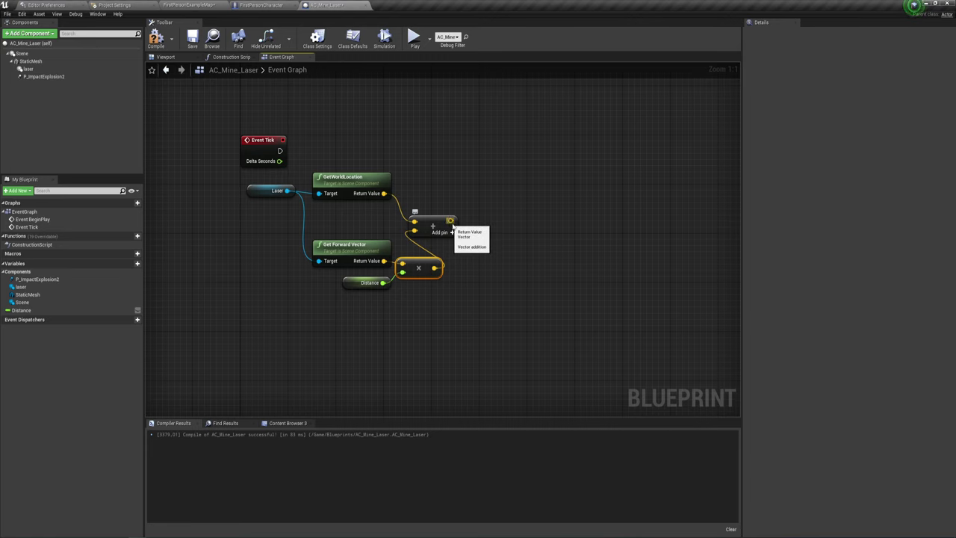
- Add a LineTraceByChannel node on Event Tick's execution output
{"action": "right_click_drag", "start_coordinate": [350, 159], "coordinate": [342, 186]}
{"action": "left_click_drag", "start_coordinate": [272, 177], "coordinate": [492, 172]}
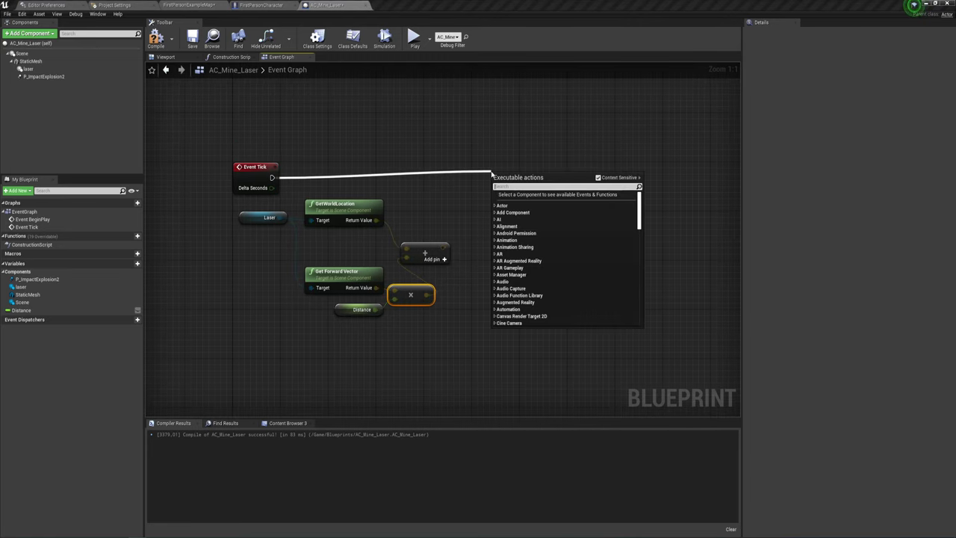
{"action": "type", "text": "b"}
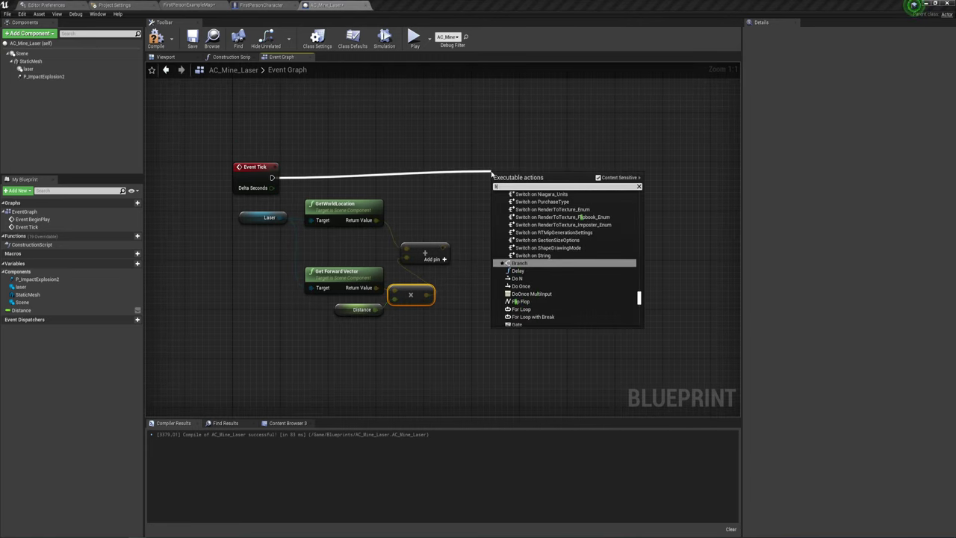
{"action": "type", "text": "ine"}
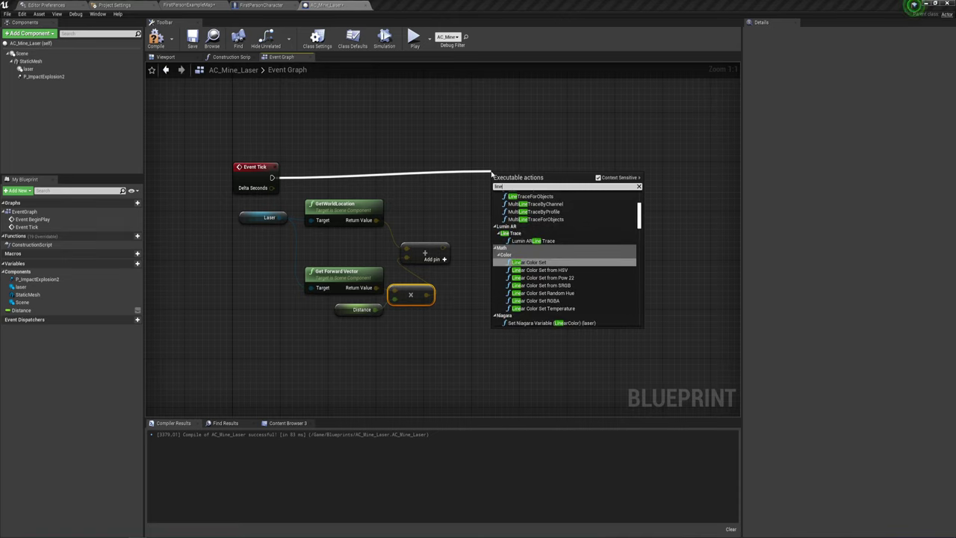
{"action": "type", "text": "t"}
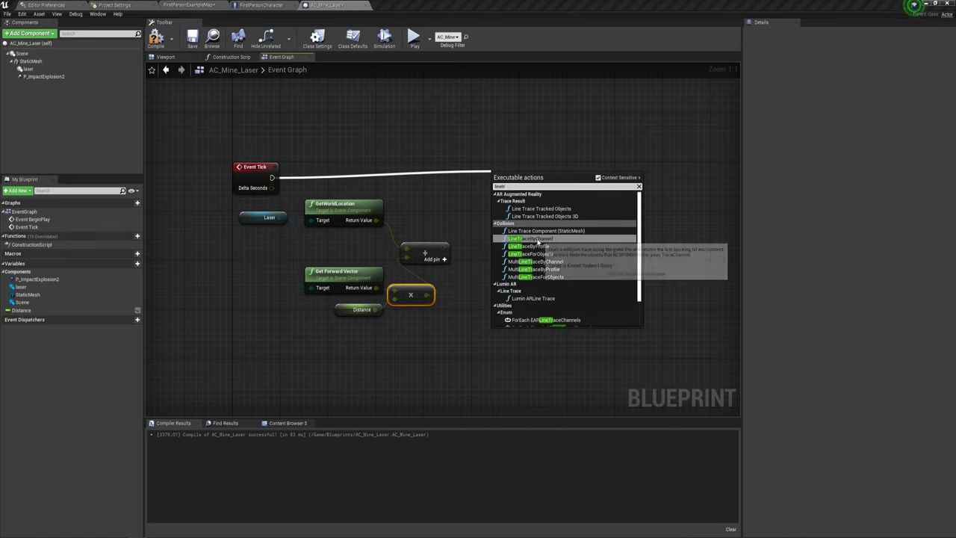
{"action": "left_click", "coordinate": [534, 238]}
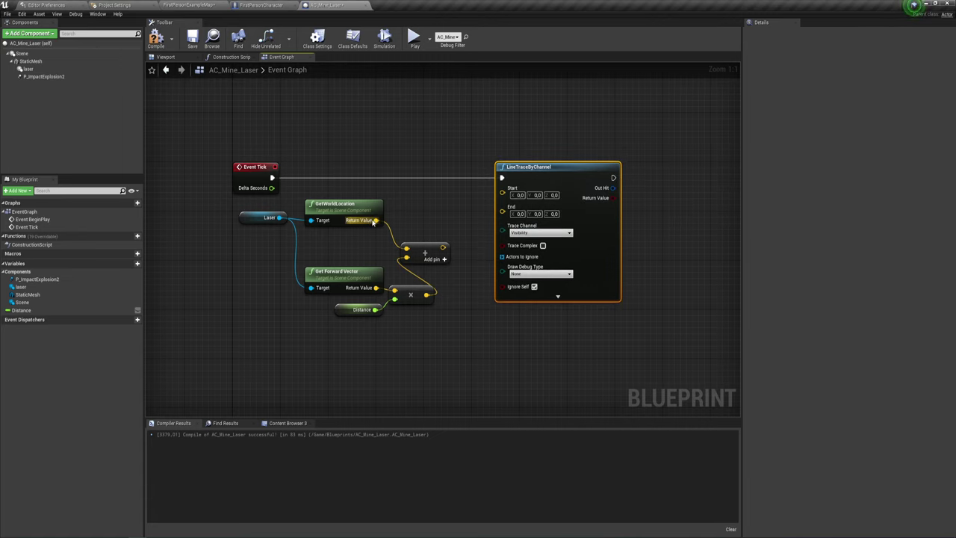
- Wire GetWorldLocation to the trace Start and the Add result to End, then shift the trace right
{"action": "left_click_drag", "start_coordinate": [375, 220], "coordinate": [502, 187]}
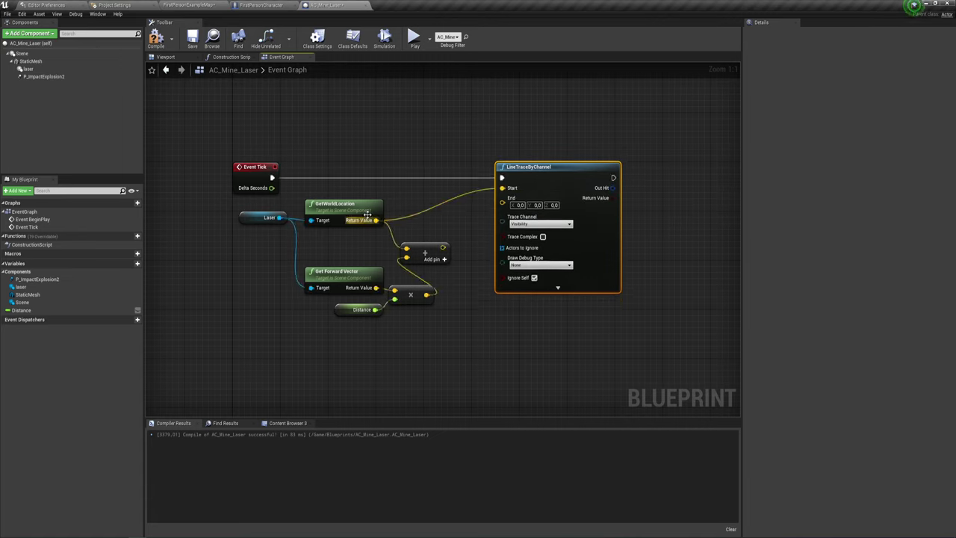
{"action": "right_click_drag", "start_coordinate": [215, 204], "coordinate": [194, 196]}
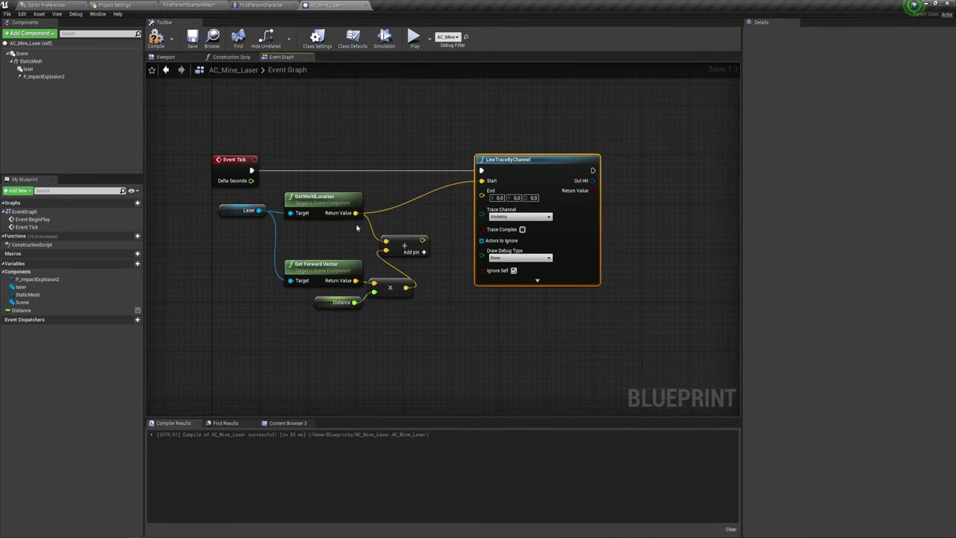
{"action": "left_click_drag", "start_coordinate": [423, 239], "coordinate": [481, 200]}
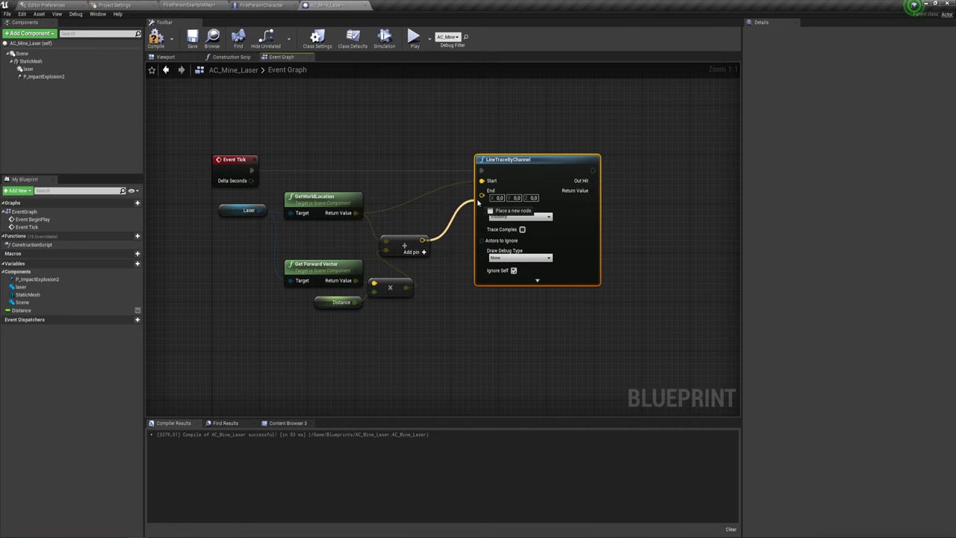
{"action": "right_click_drag", "start_coordinate": [425, 251], "coordinate": [391, 258]}
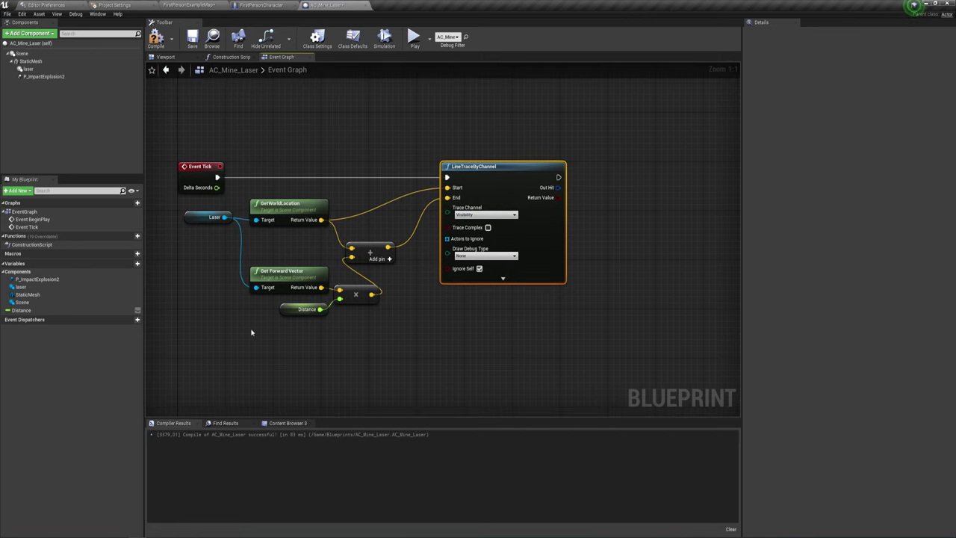
{"action": "left_click_drag", "start_coordinate": [251, 332], "coordinate": [373, 240]}
{"action": "right_click_drag", "start_coordinate": [419, 275], "coordinate": [394, 282]}
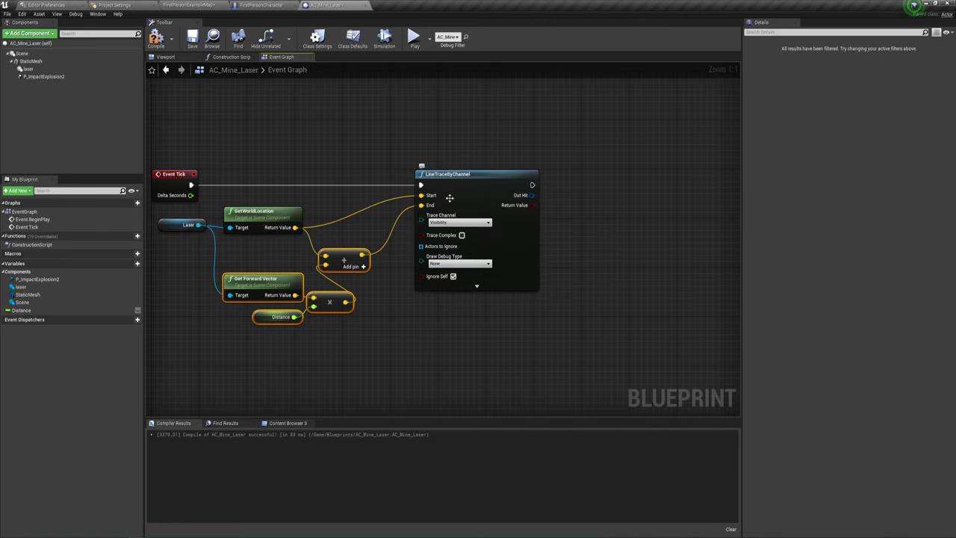
{"action": "right_click_drag", "start_coordinate": [450, 198], "coordinate": [522, 198]}
{"action": "left_click_drag", "start_coordinate": [528, 181], "coordinate": [585, 182]}
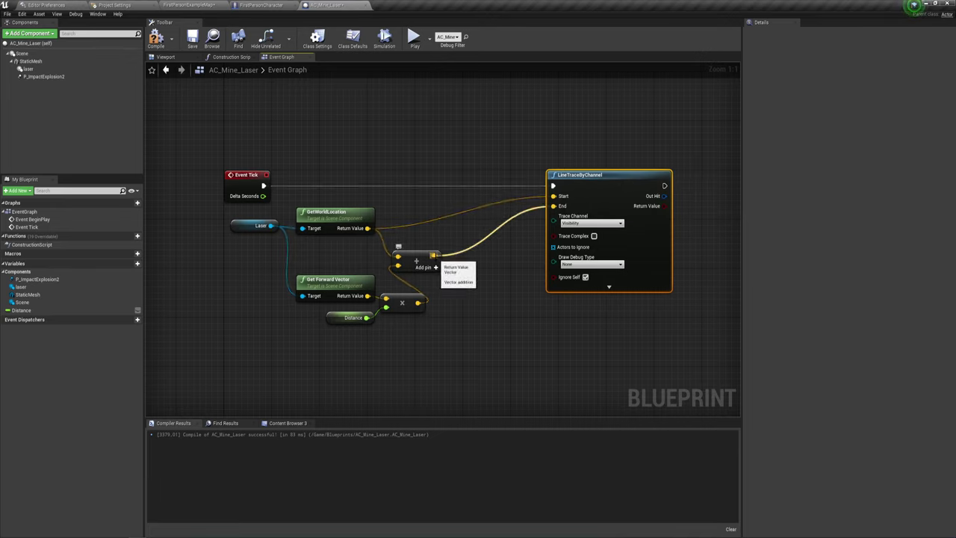
- Promote the Add result to a TraceEnd variable, set on Event Tick before the line trace
{"action": "left_click_drag", "start_coordinate": [434, 255], "coordinate": [405, 149]}
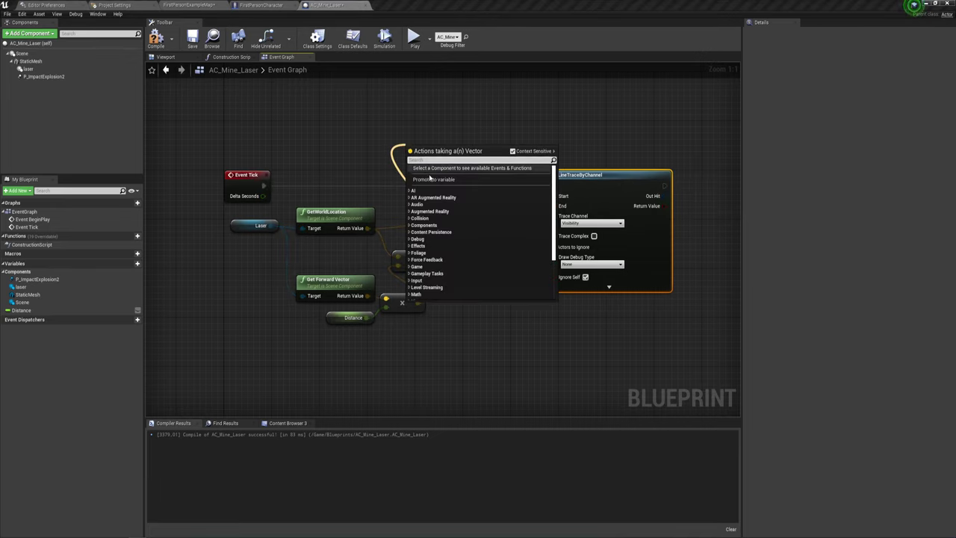
{"action": "left_click", "coordinate": [442, 187]}
{"action": "type", "text": "TraceEnd"}
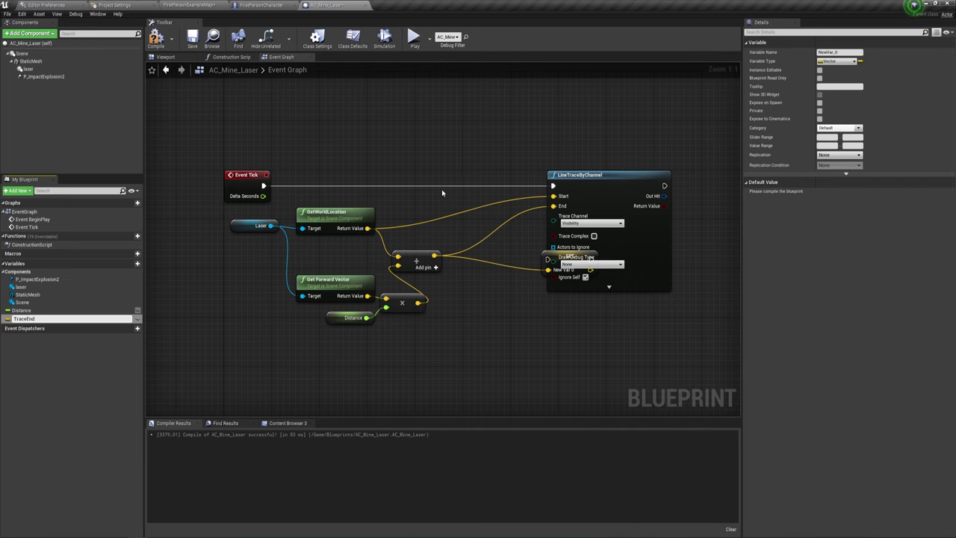
{"action": "key", "text": "Return"}
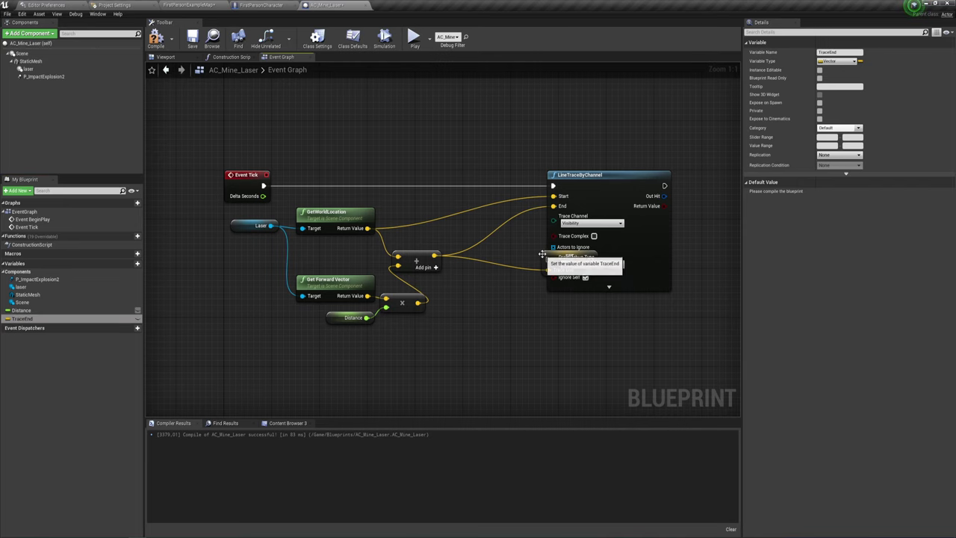
{"action": "left_click_drag", "start_coordinate": [533, 259], "coordinate": [473, 176], "text": "alt"}
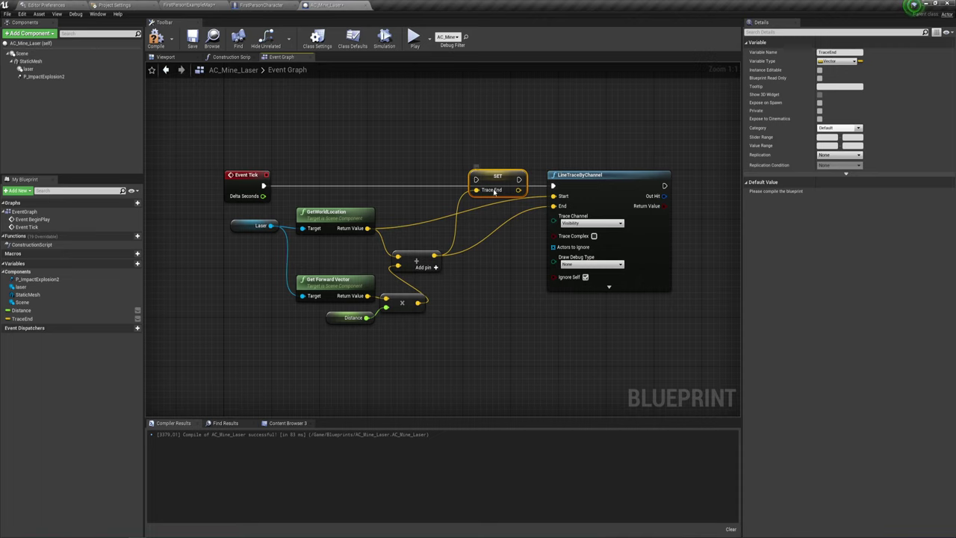
{"action": "left_click_drag", "start_coordinate": [493, 192], "coordinate": [555, 188]}
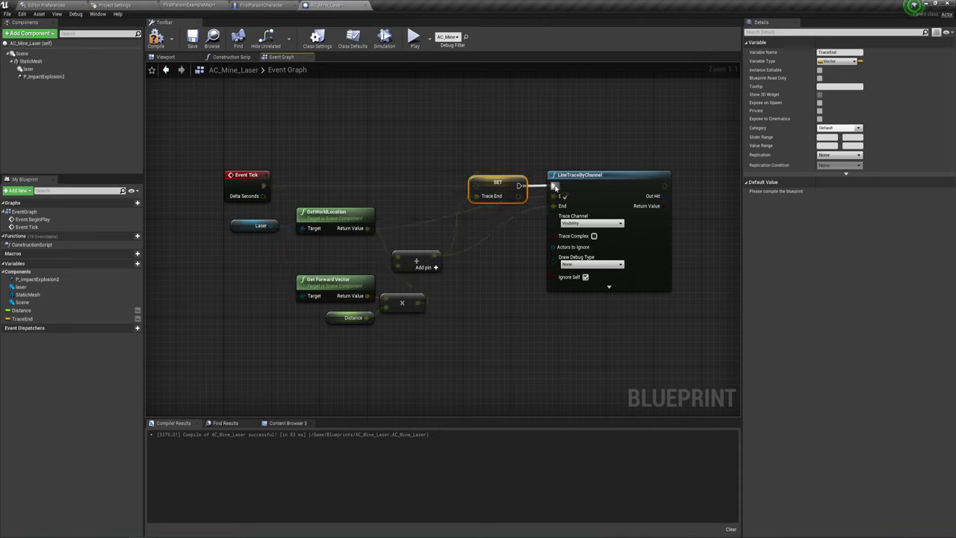
{"action": "mouse_move", "coordinate": [476, 185]}
{"action": "left_mouse_down"}
{"action": "mouse_move", "coordinate": [260, 188]}
{"action": "mouse_move", "coordinate": [475, 186]}
{"action": "left_mouse_up"}
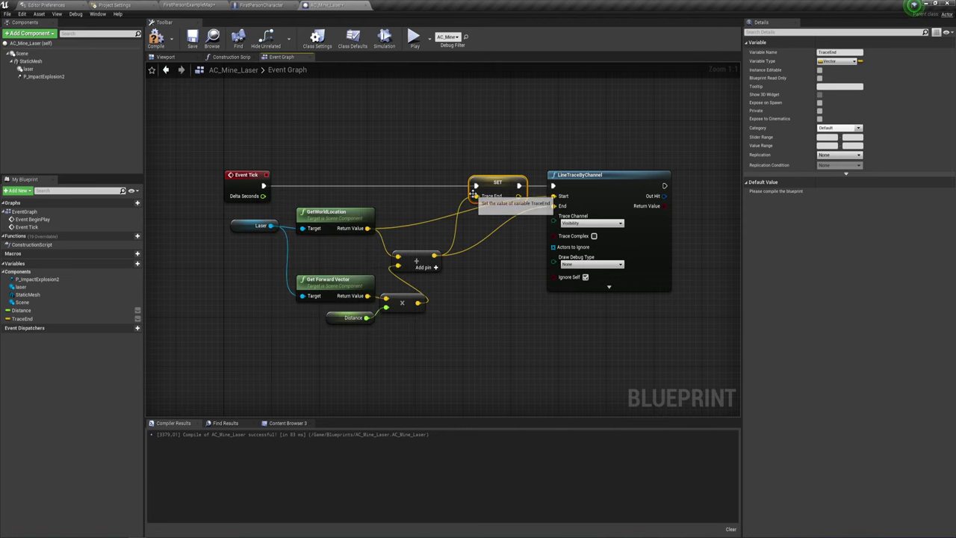
- Wire Trace End into the trace's End input and add a reroute point to tidy the wires
{"action": "right_click_drag", "start_coordinate": [517, 271], "coordinate": [374, 255]}
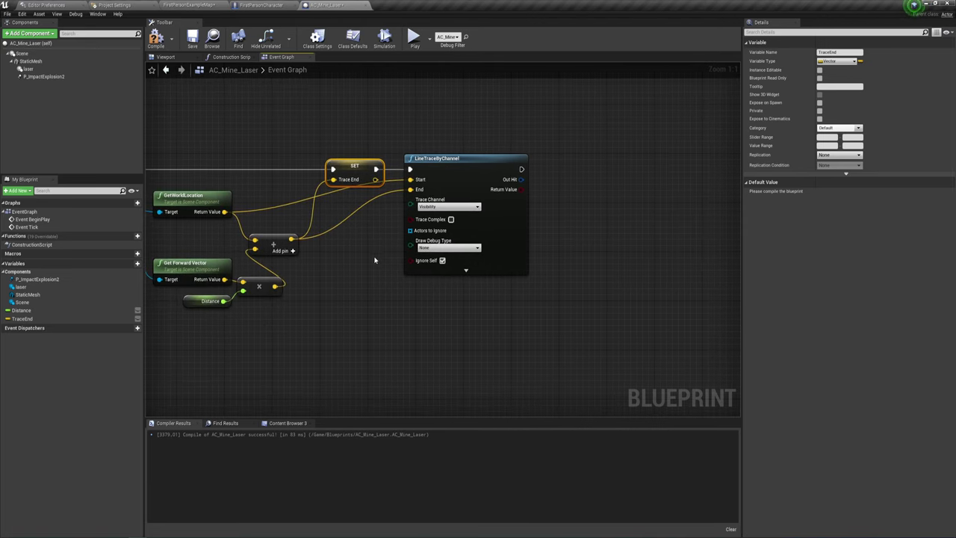
{"action": "left_click_drag", "start_coordinate": [376, 181], "coordinate": [410, 189]}
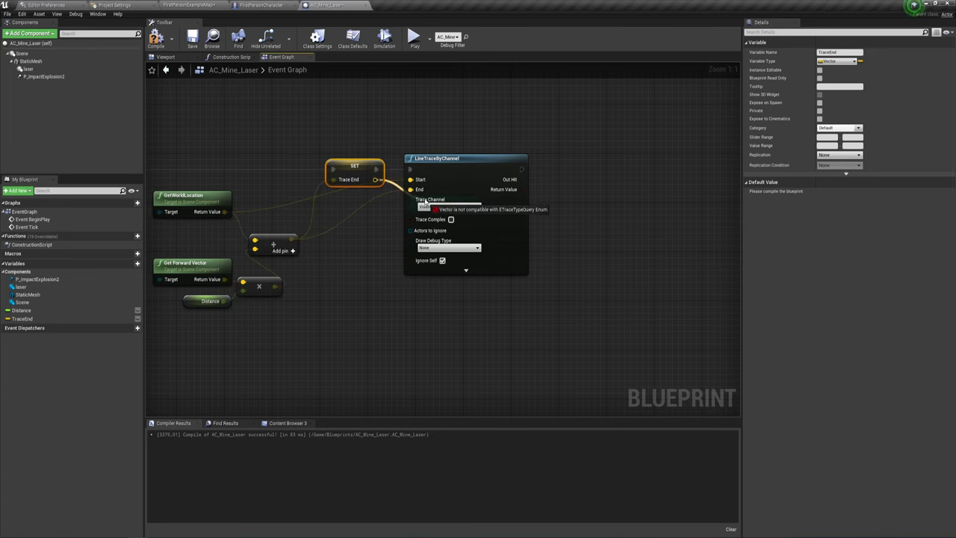
{"action": "right_click_drag", "start_coordinate": [374, 232], "coordinate": [341, 235]}
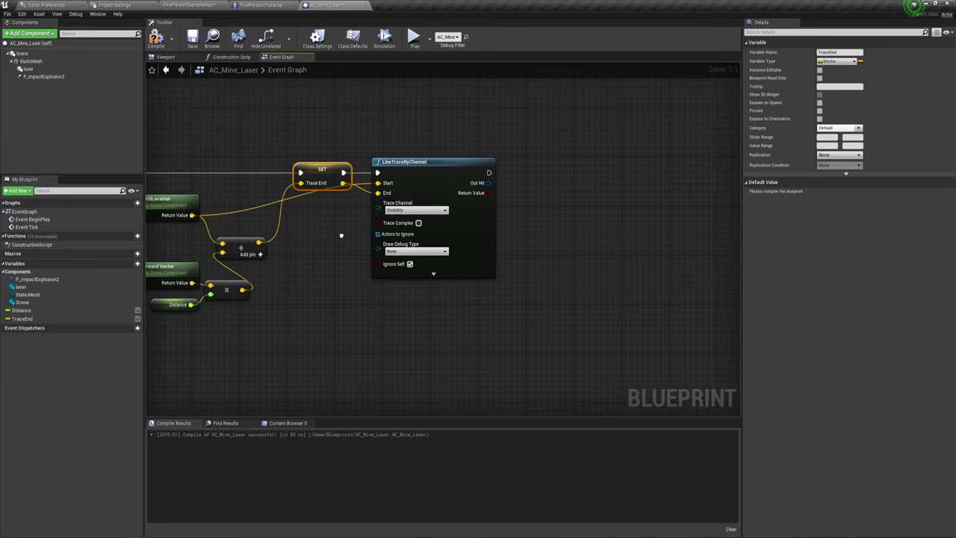
{"action": "double_click", "coordinate": [245, 211]}
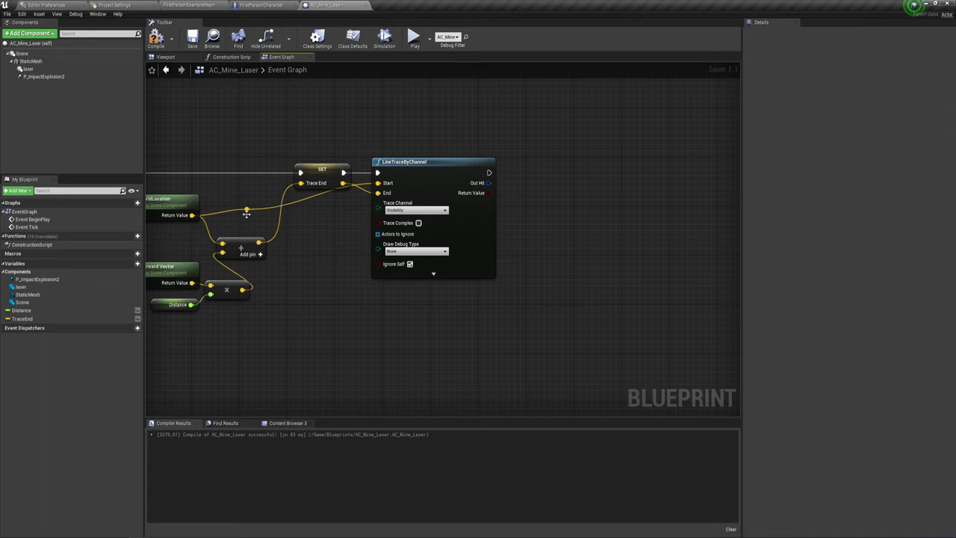
{"action": "mouse_move", "coordinate": [246, 213]}
{"action": "left_mouse_down"}
{"action": "mouse_move", "coordinate": [234, 188]}
{"action": "mouse_move", "coordinate": [238, 162]}
{"action": "mouse_move", "coordinate": [245, 188]}
{"action": "left_mouse_up"}
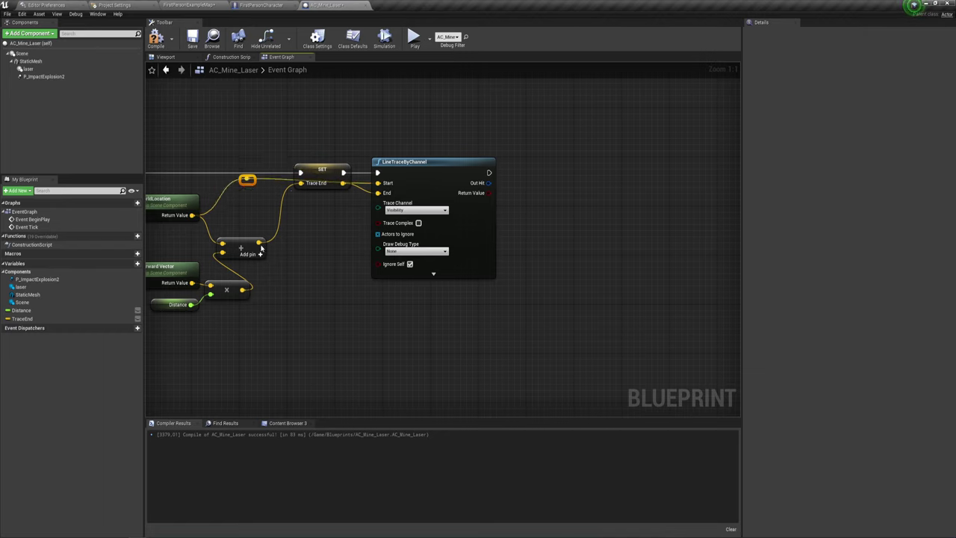
{"action": "left_click_drag", "start_coordinate": [258, 243], "coordinate": [378, 192]}
{"action": "left_click_drag", "start_coordinate": [248, 182], "coordinate": [248, 205]}
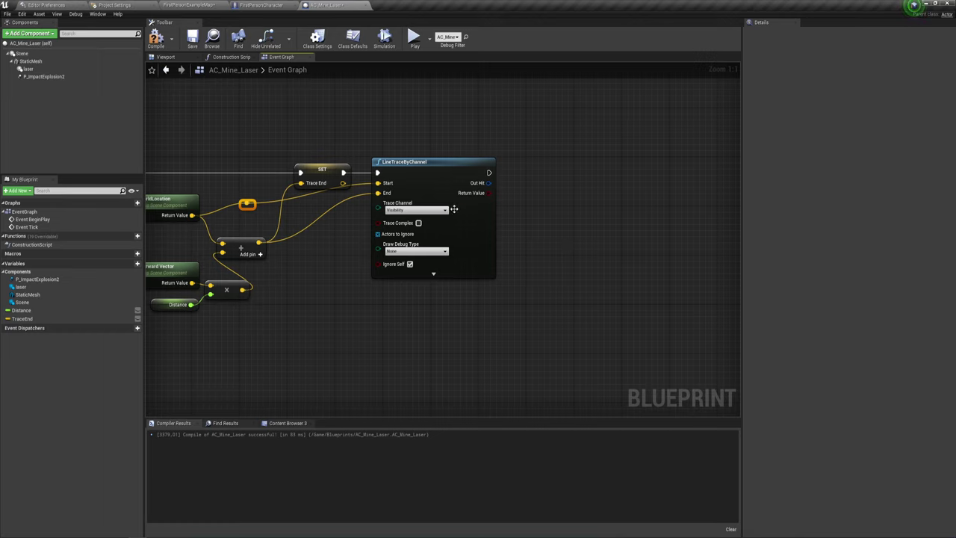
- Split the trace's Out Hit struct pin, set Draw Debug Type to For Duration, and compile
{"action": "right_click", "coordinate": [486, 183]}
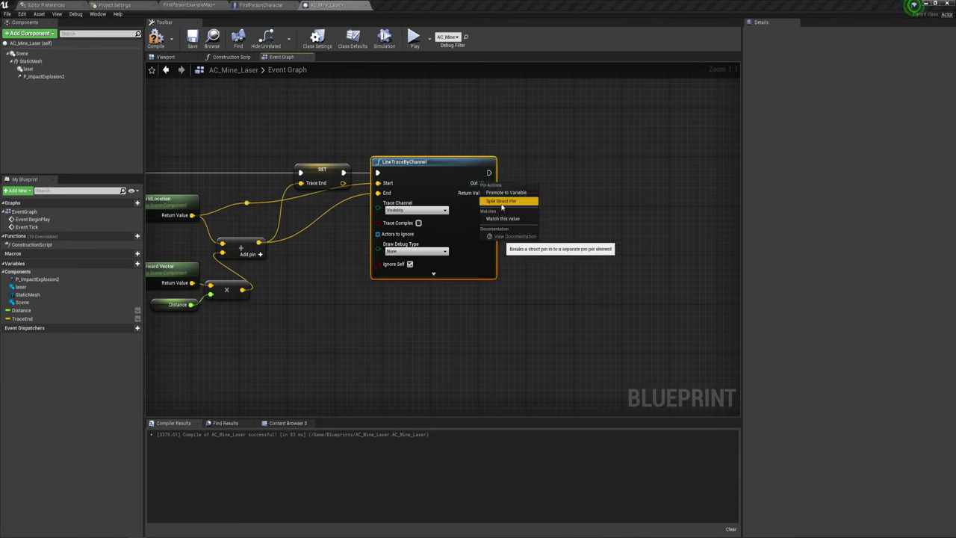
{"action": "left_click", "coordinate": [501, 202]}
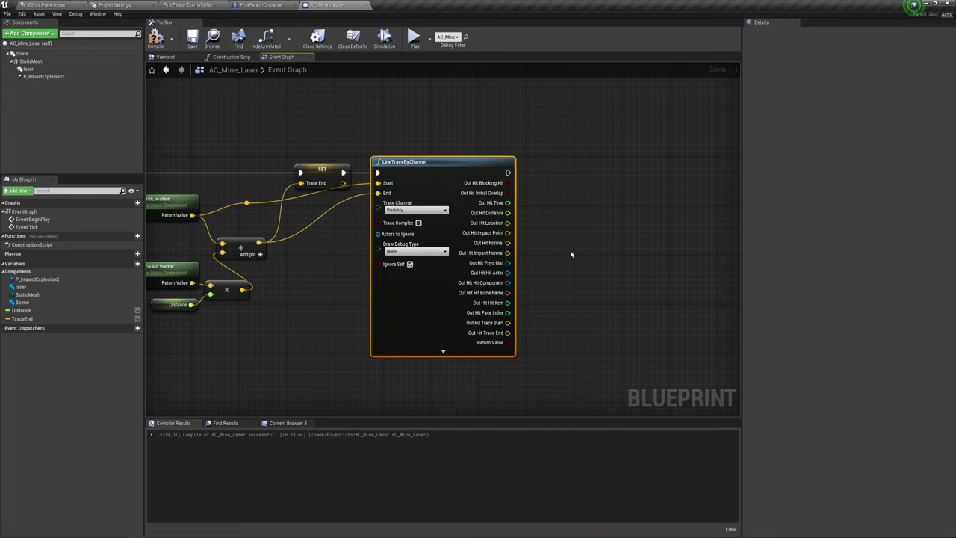
{"action": "right_click_drag", "start_coordinate": [571, 254], "coordinate": [519, 238]}
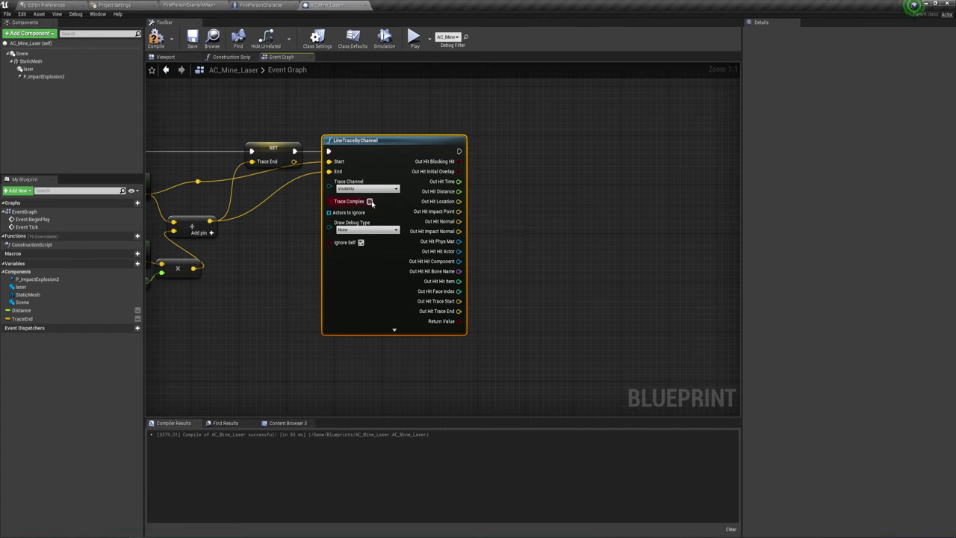
{"action": "left_click", "coordinate": [366, 230]}
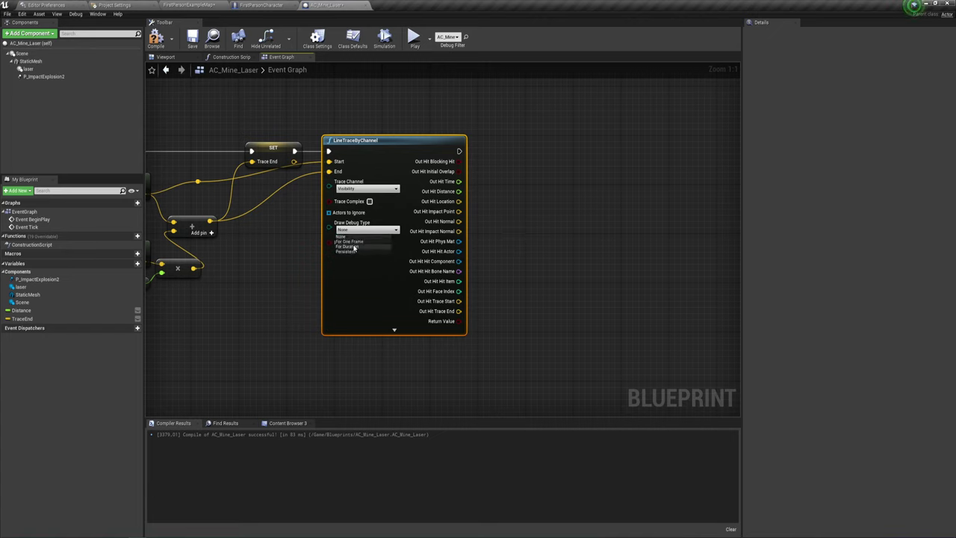
{"action": "left_click", "coordinate": [354, 247]}
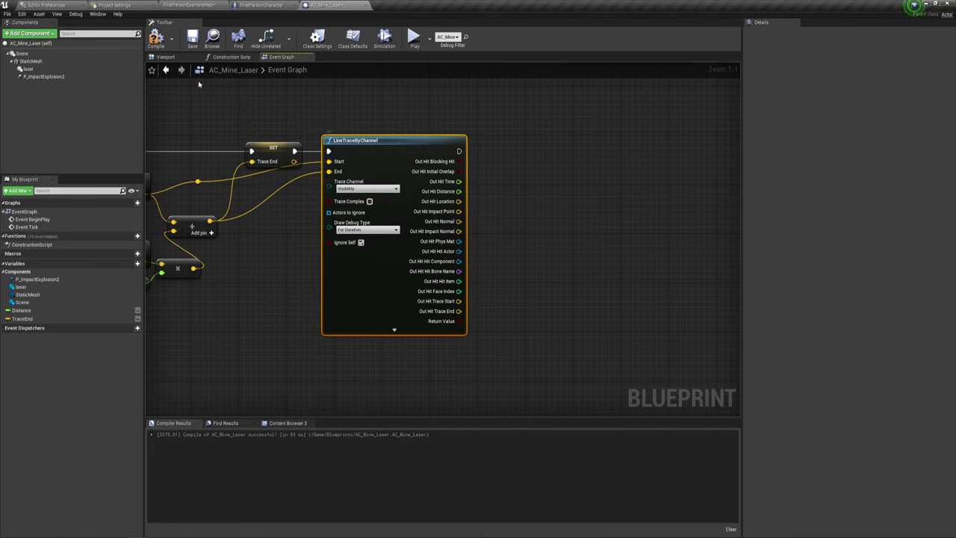
{"action": "left_click", "coordinate": [154, 37]}
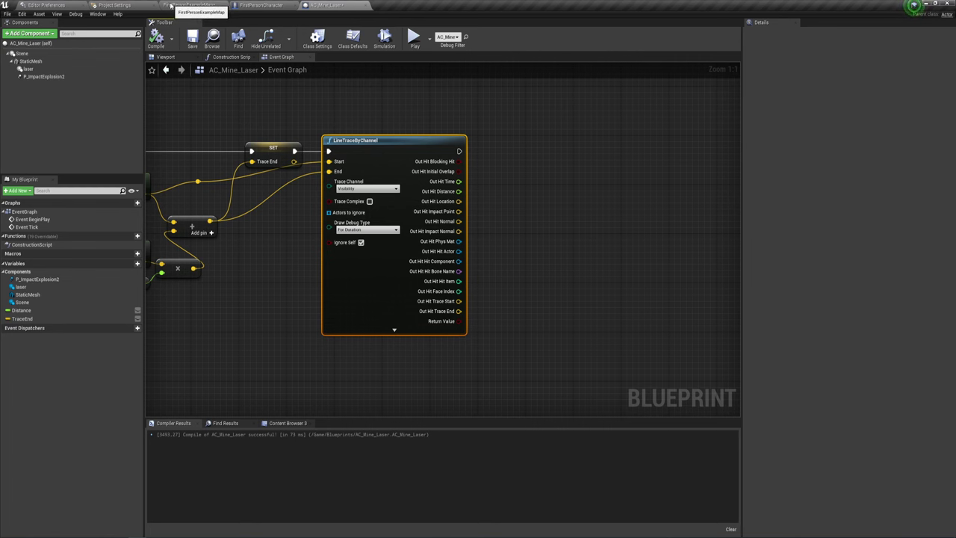
- Play-test FirstPersonExampleMap to view the debug trace along the mine's laser
{"action": "left_click", "coordinate": [171, 6]}
{"action": "left_click", "coordinate": [502, 31]}
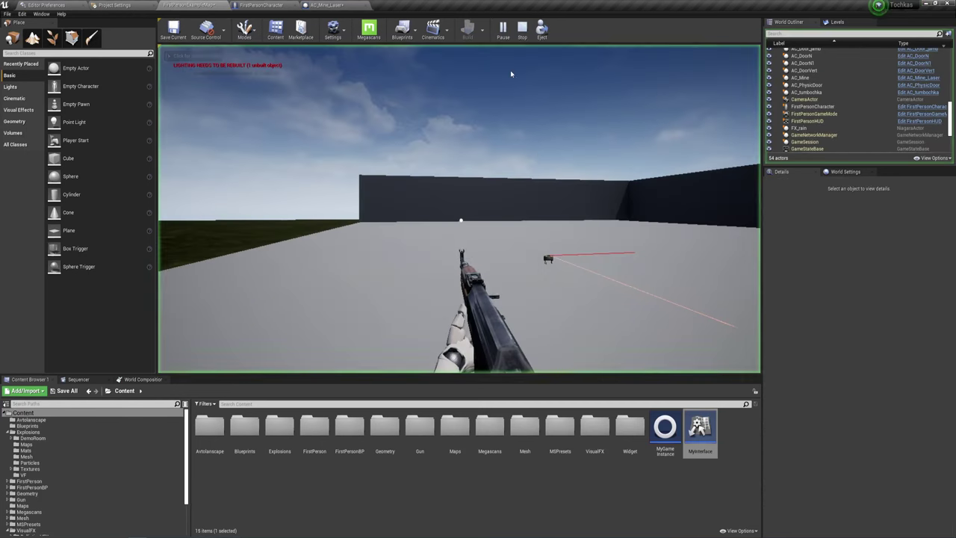
{"action": "left_click", "coordinate": [510, 71]}
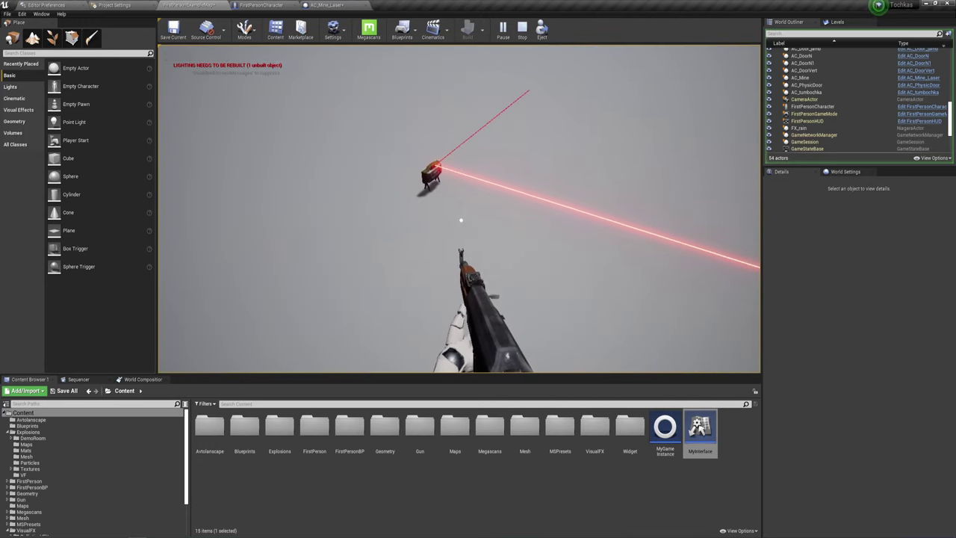
{"action": "key", "text": "Escape"}
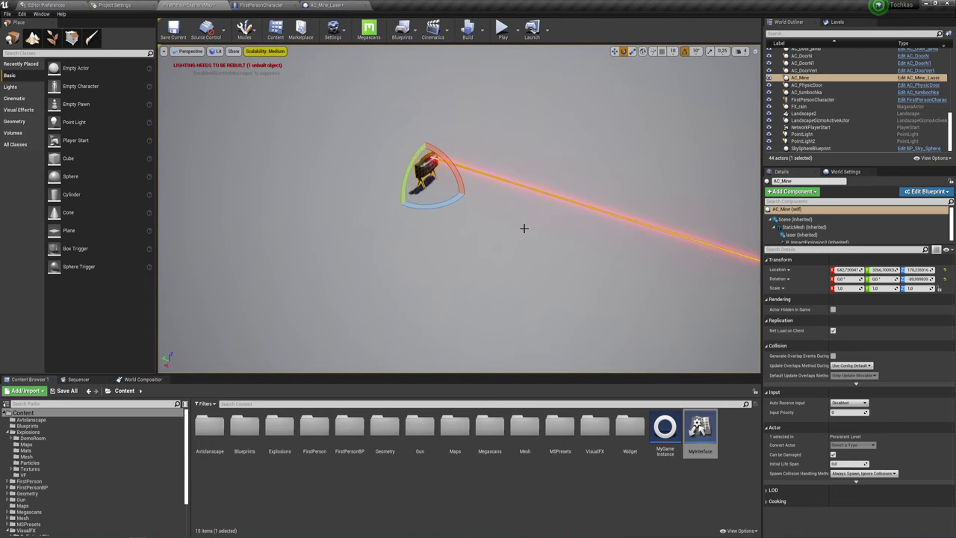
- Set the mine's Z rotation to 0, play-test again, and return to the AC_Mine_Laser graph
{"action": "left_click", "coordinate": [943, 279]}
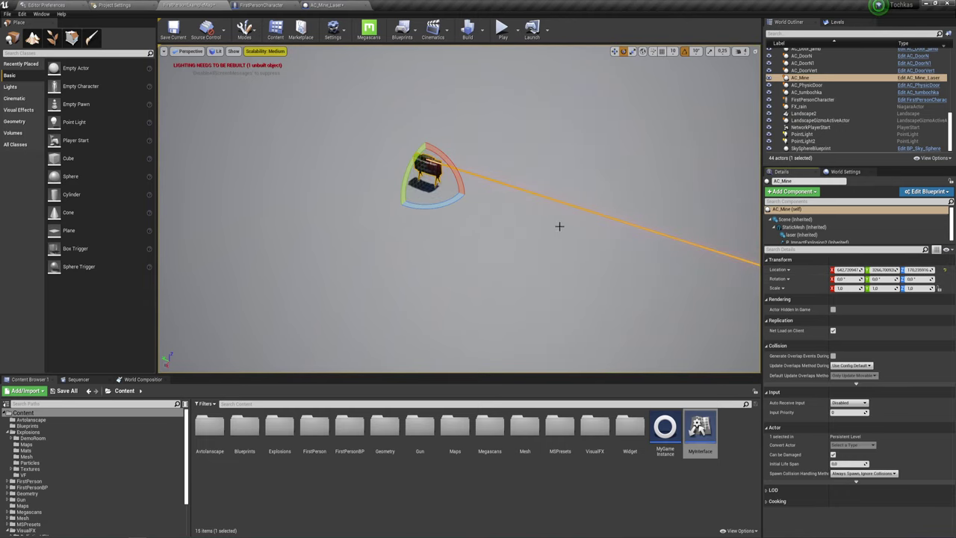
{"action": "left_click", "coordinate": [502, 30]}
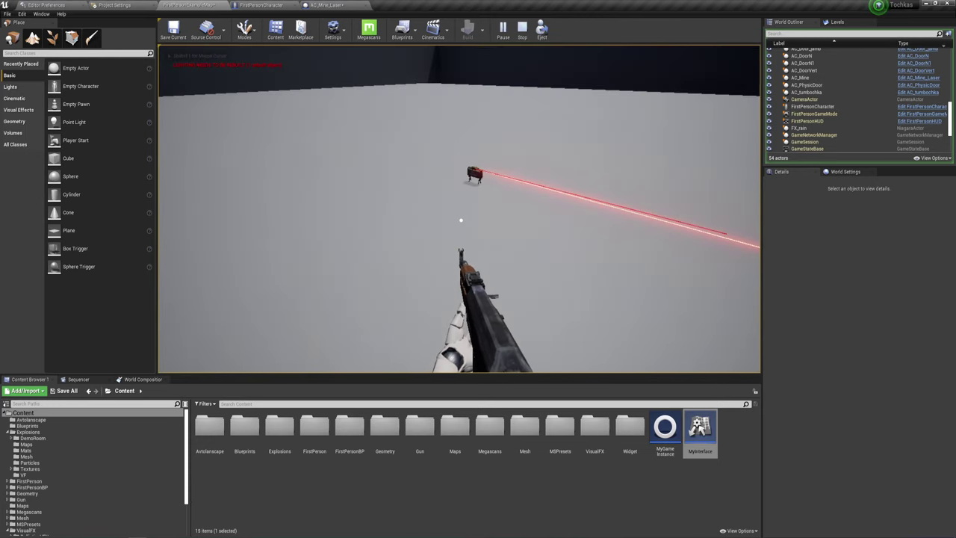
{"action": "key", "text": "Escape"}
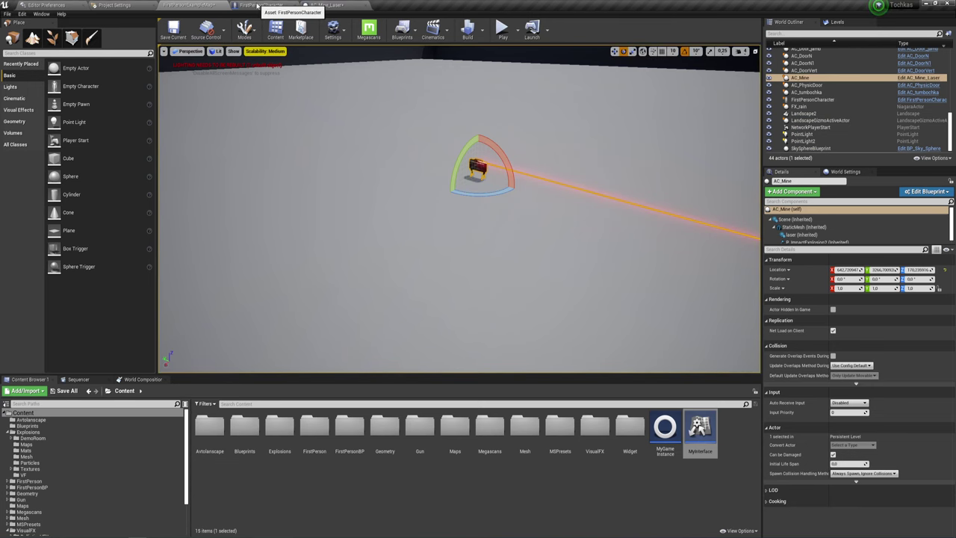
{"action": "left_click", "coordinate": [324, 6]}
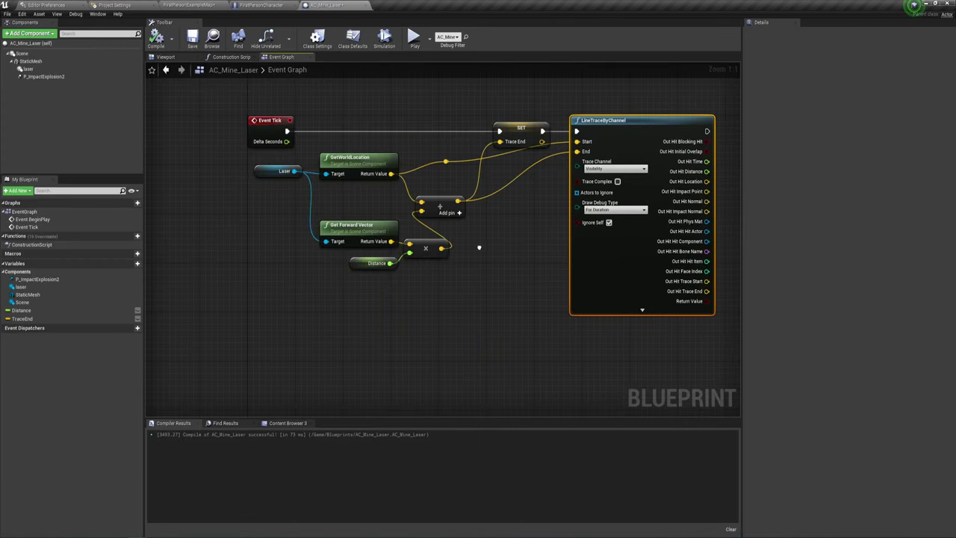
- Add a Laser-fed Get Right Vector node and stack it above Get Forward Vector
{"action": "right_click_drag", "start_coordinate": [336, 275], "coordinate": [432, 289]}
{"action": "left_click", "coordinate": [453, 248]}
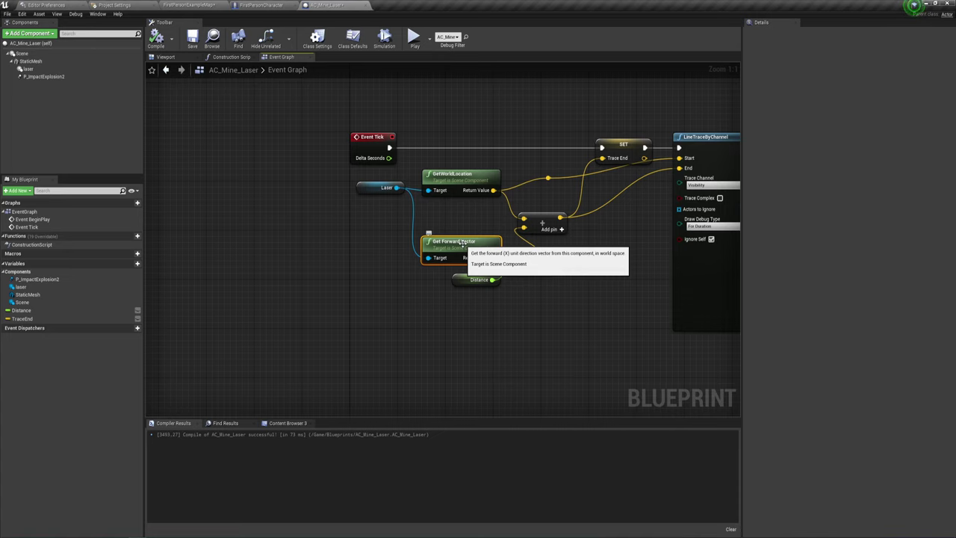
{"action": "left_click_drag", "start_coordinate": [396, 187], "coordinate": [444, 218]}
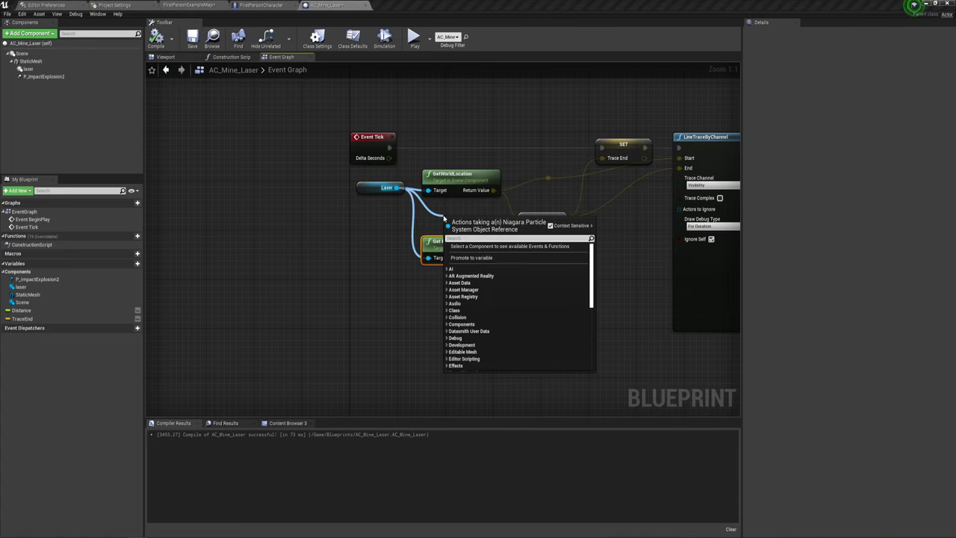
{"action": "type", "text": "ger"}
{"action": "key", "text": "BackSpace"}
{"action": "type", "text": "t"}
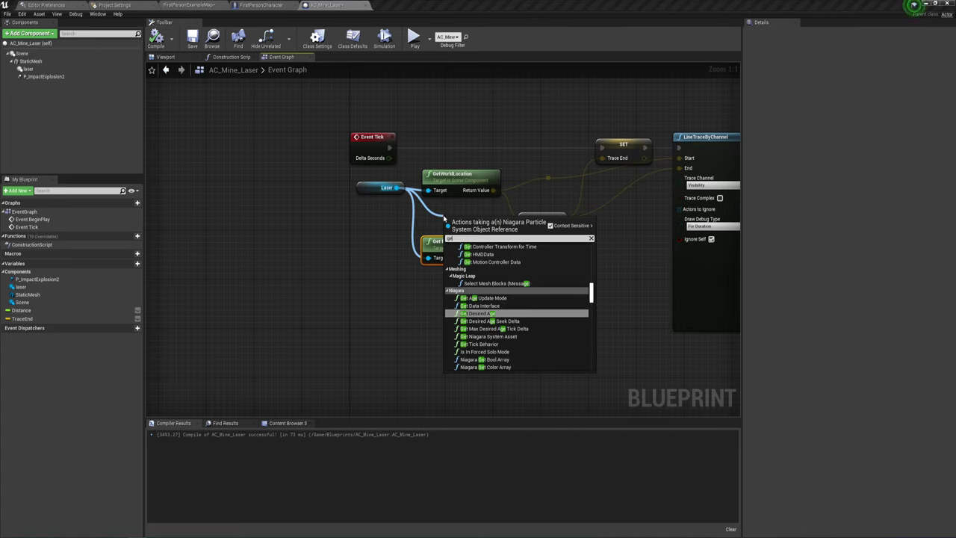
{"action": "type", "text": " m"}
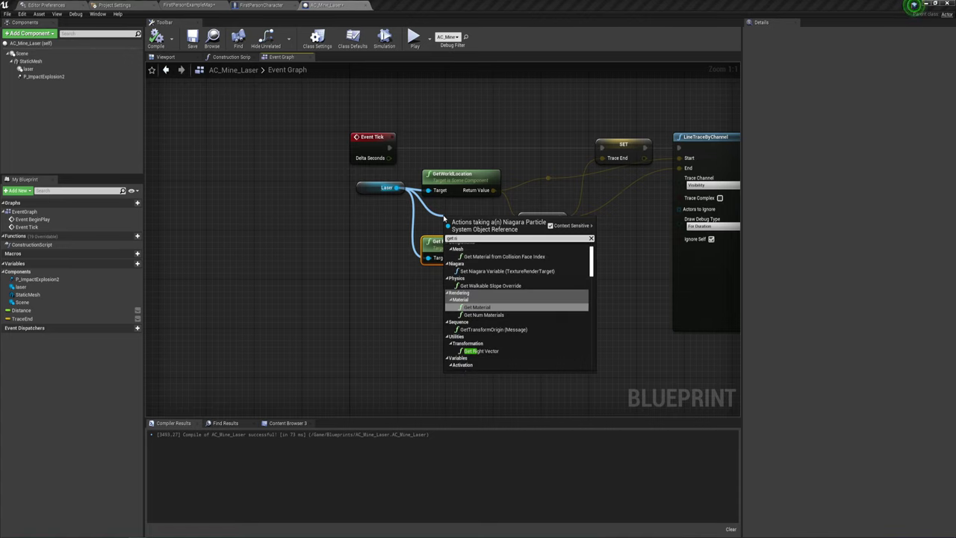
{"action": "left_click", "coordinate": [482, 351]}
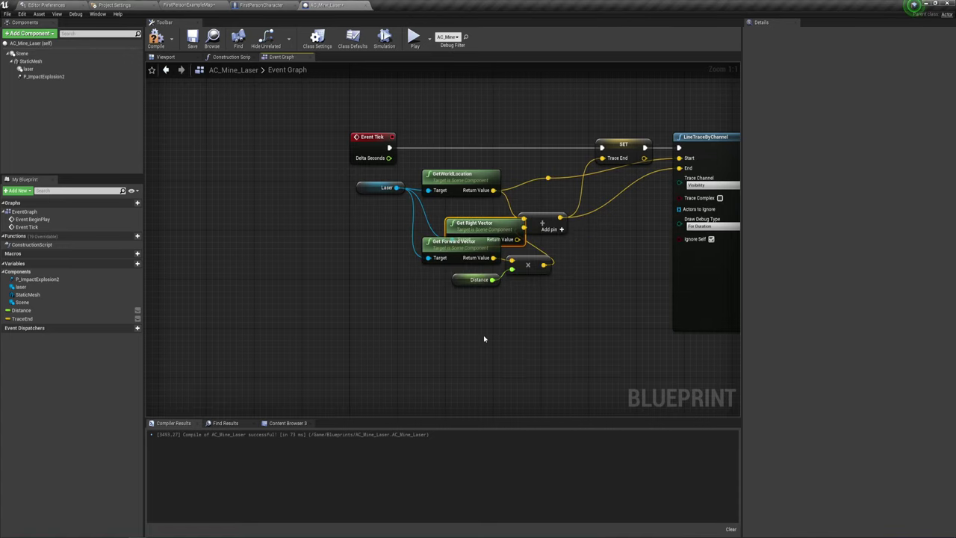
{"action": "mouse_move", "coordinate": [448, 245]}
{"action": "left_mouse_down"}
{"action": "mouse_move", "coordinate": [346, 270]}
{"action": "mouse_move", "coordinate": [449, 219]}
{"action": "mouse_move", "coordinate": [514, 260]}
{"action": "left_mouse_up"}
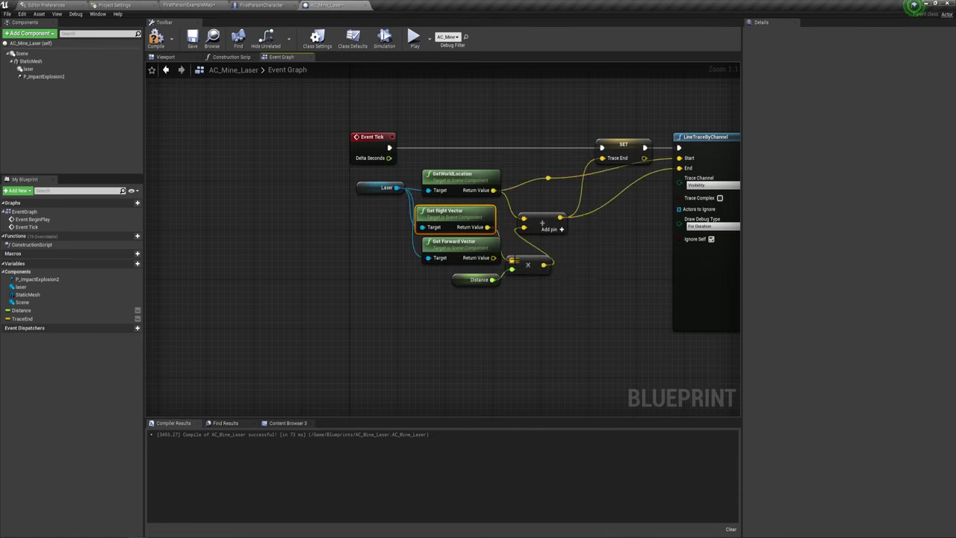
{"action": "left_click_drag", "start_coordinate": [448, 243], "coordinate": [381, 249]}
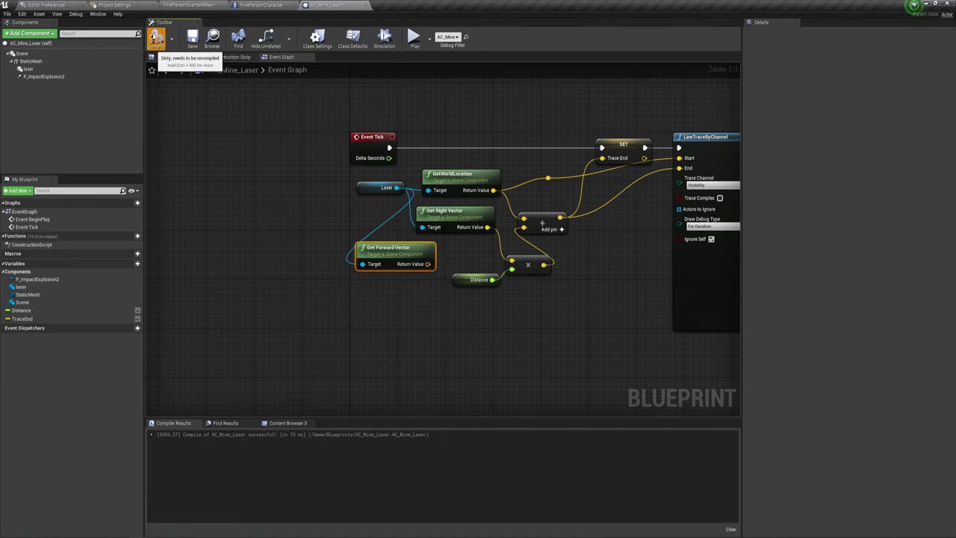
- Compile, play-test, and circle the laser mine with the debug camera before stopping play
{"action": "left_click", "coordinate": [156, 37]}
{"action": "left_click", "coordinate": [414, 38]}
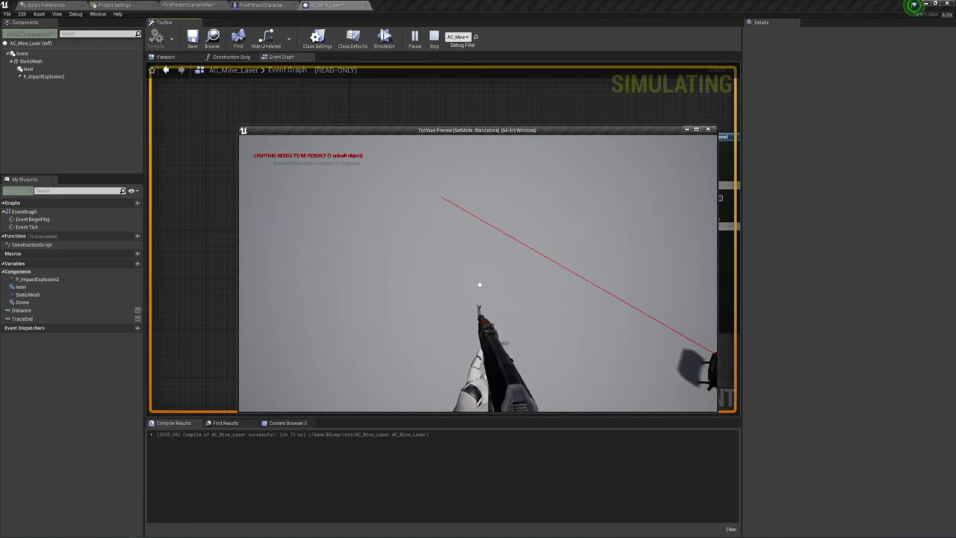
{"action": "key", "text": "w"}
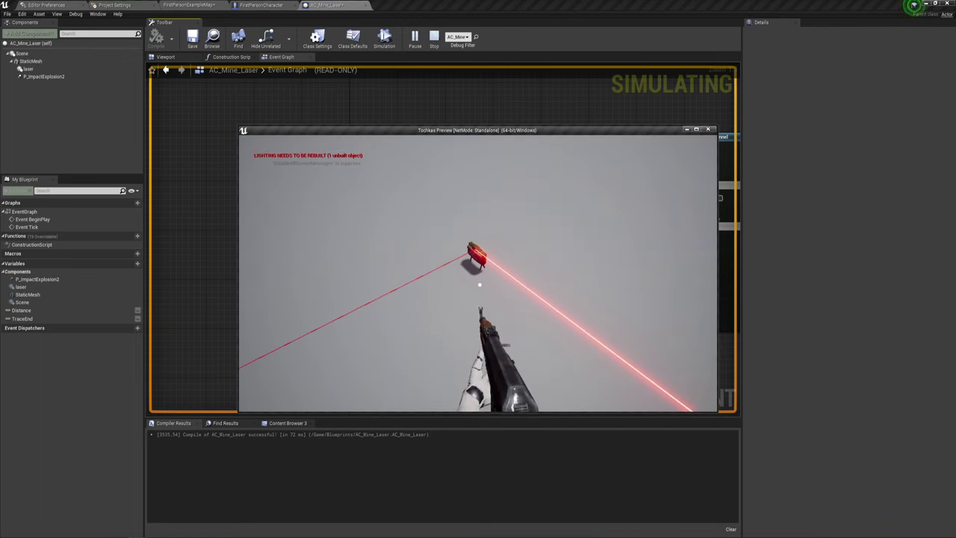
{"action": "key", "text": "semicolon"}
{"action": "key", "text": "w"}
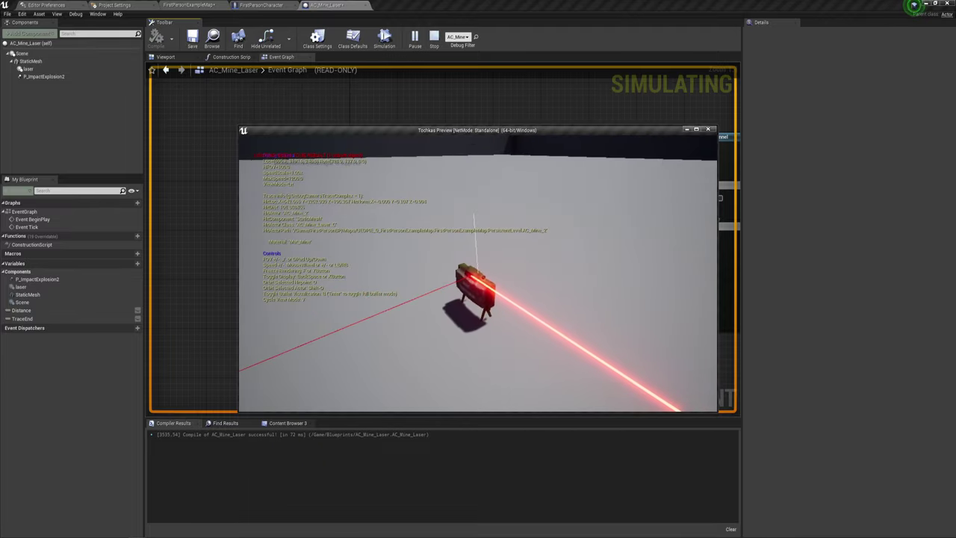
{"action": "key", "text": "s"}
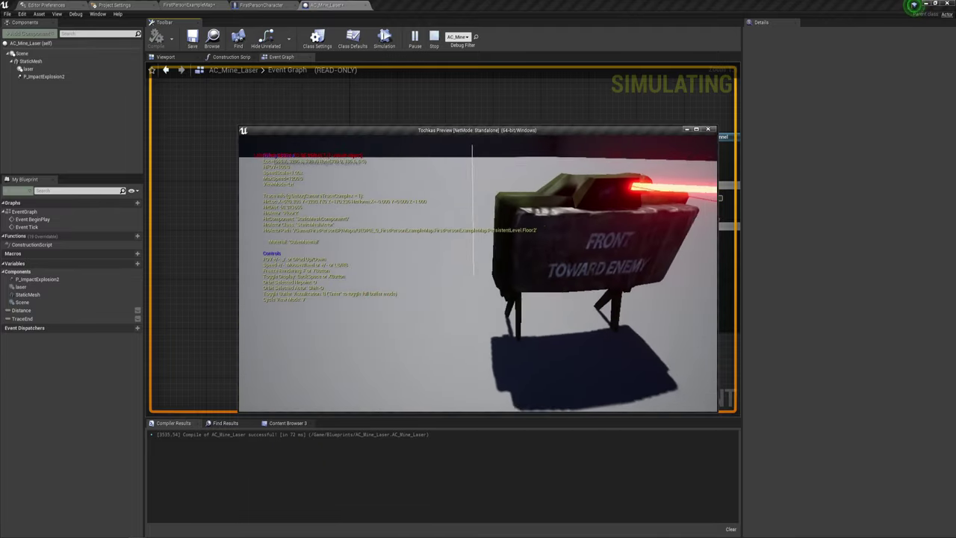
{"action": "key", "text": "s"}
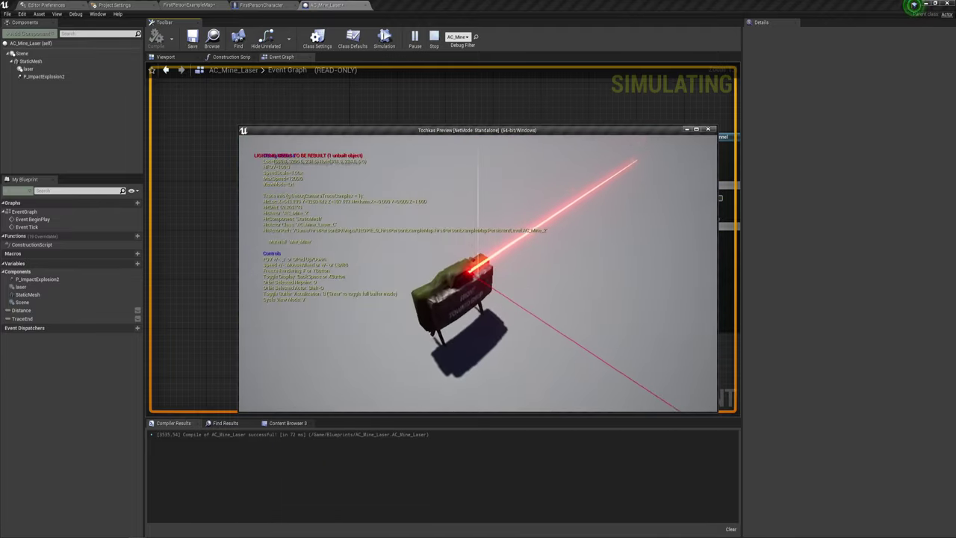
{"action": "key", "text": "w"}
{"action": "key", "text": "w"}
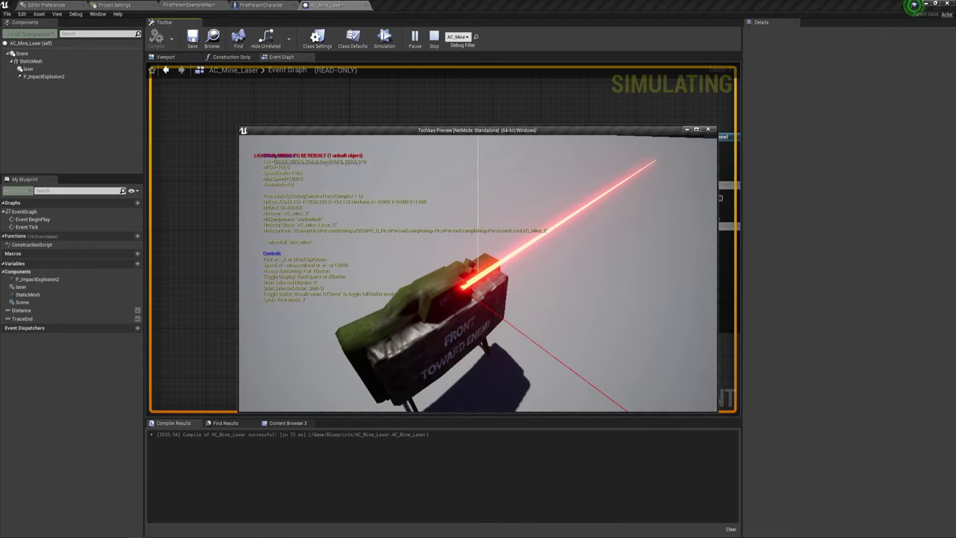
{"action": "key", "text": "Escape"}
- Promote the trace's Out Hit Blocking Hit to a new variable with a SET node
{"action": "right_click_drag", "start_coordinate": [314, 222], "coordinate": [198, 244]}
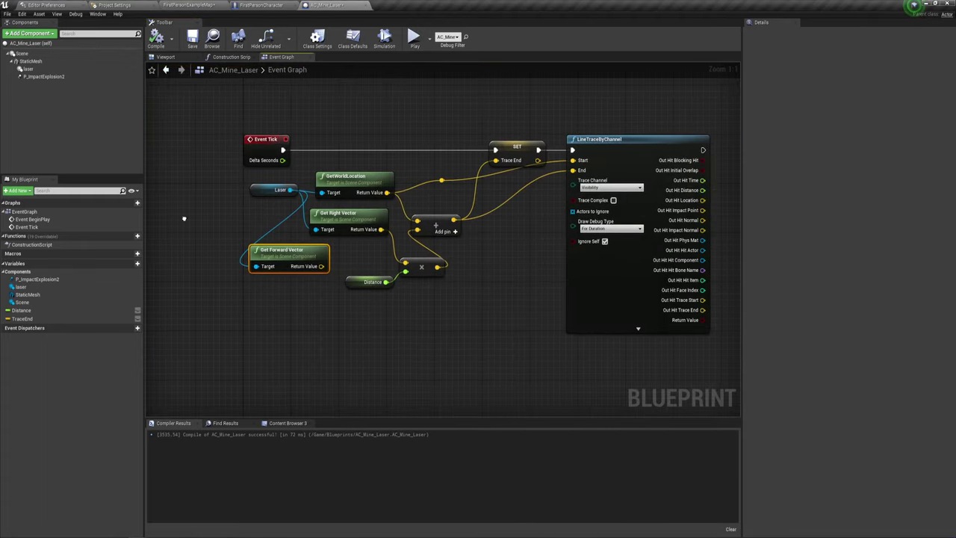
{"action": "right_click_drag", "start_coordinate": [736, 268], "coordinate": [531, 272]}
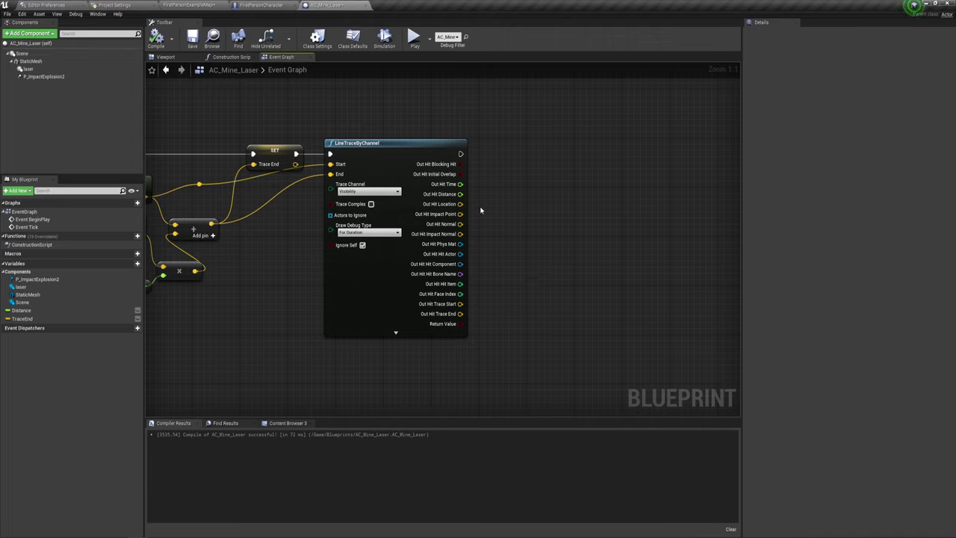
{"action": "left_click_drag", "start_coordinate": [461, 165], "coordinate": [505, 160]}
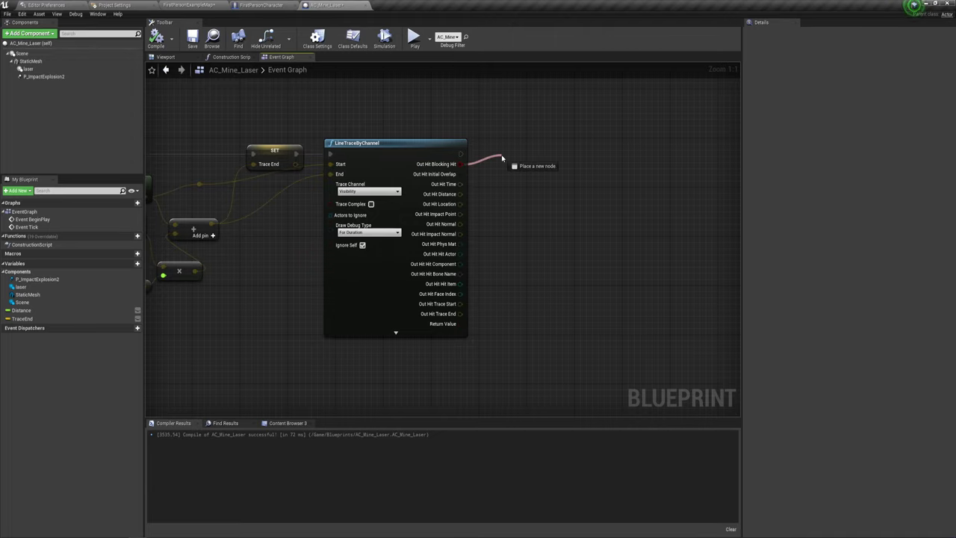
{"action": "left_click", "coordinate": [529, 189]}
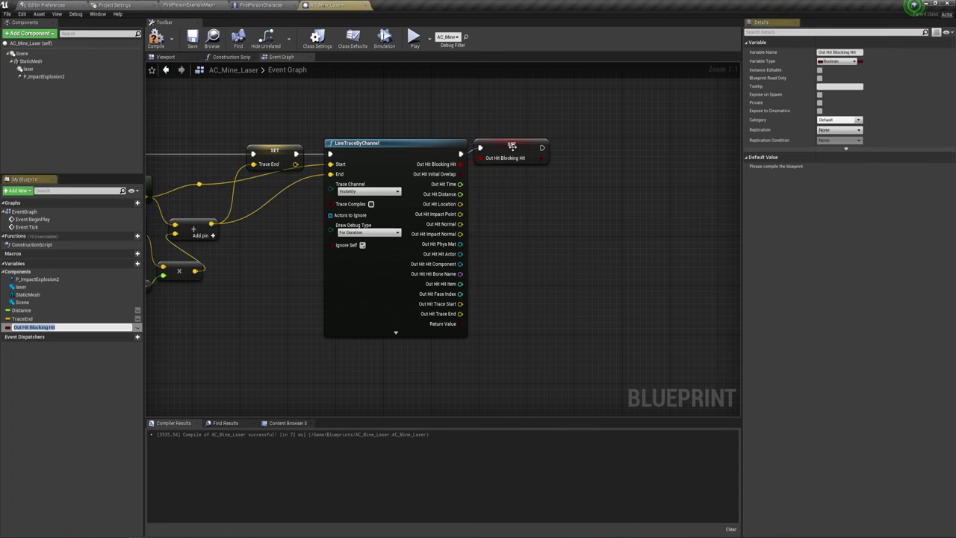
{"action": "left_click_drag", "start_coordinate": [495, 157], "coordinate": [502, 157]}
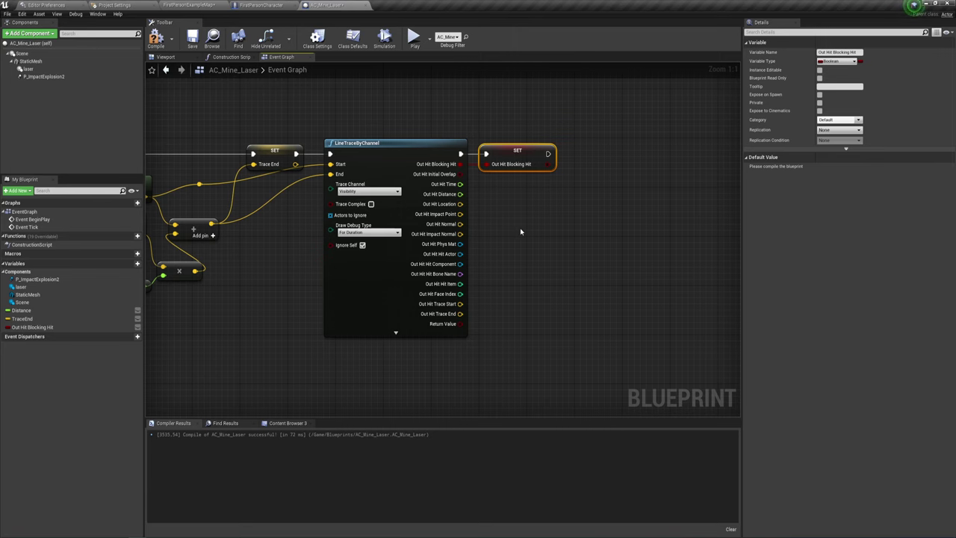
{"action": "right_click_drag", "start_coordinate": [528, 217], "coordinate": [508, 226]}
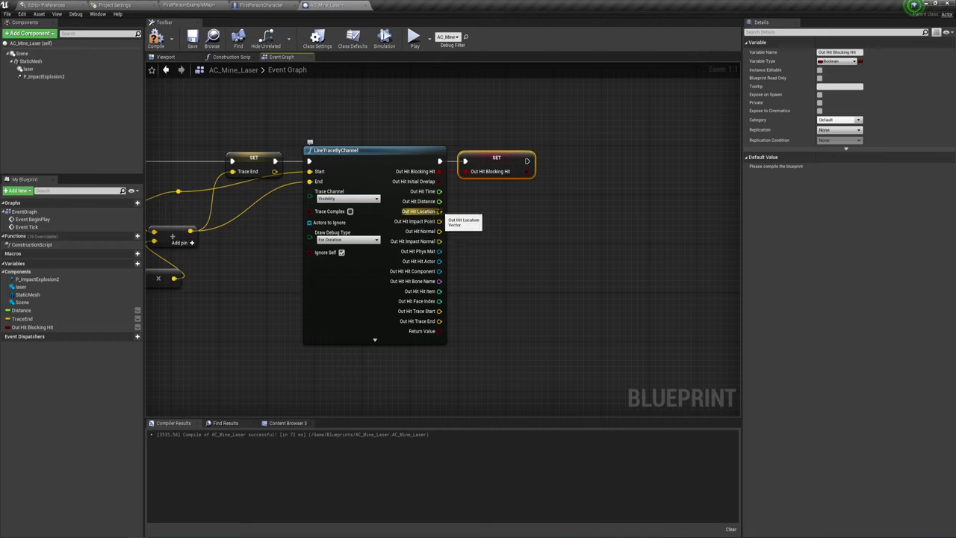
- Promote Out Hit Location to a variable and place its SET beside the first one
{"action": "left_click_drag", "start_coordinate": [440, 211], "coordinate": [506, 203]}
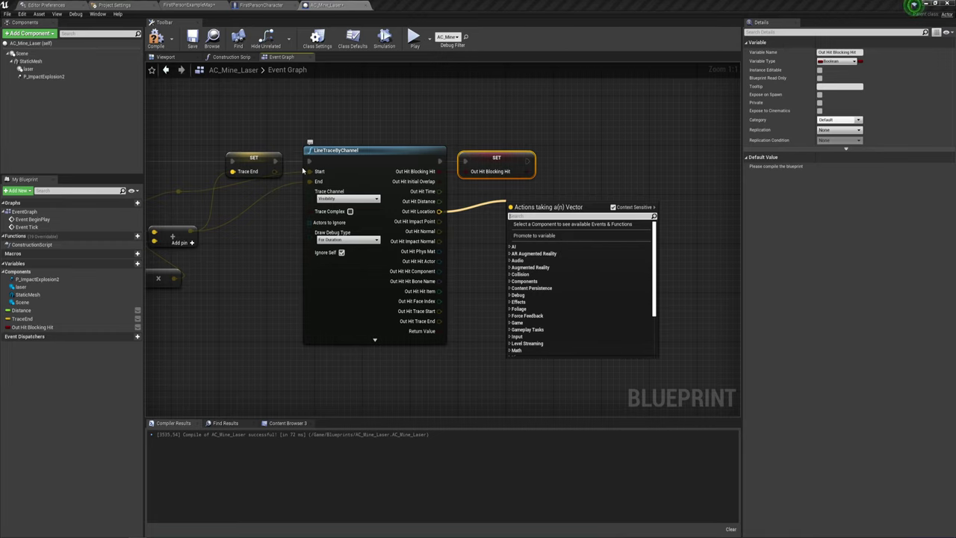
{"action": "left_click", "coordinate": [544, 235]}
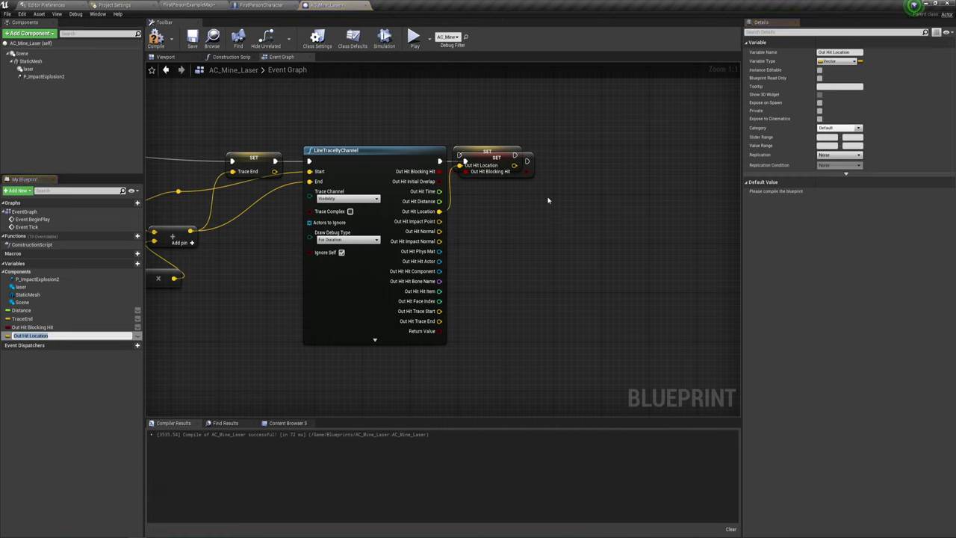
{"action": "left_click_drag", "start_coordinate": [461, 155], "coordinate": [557, 160]}
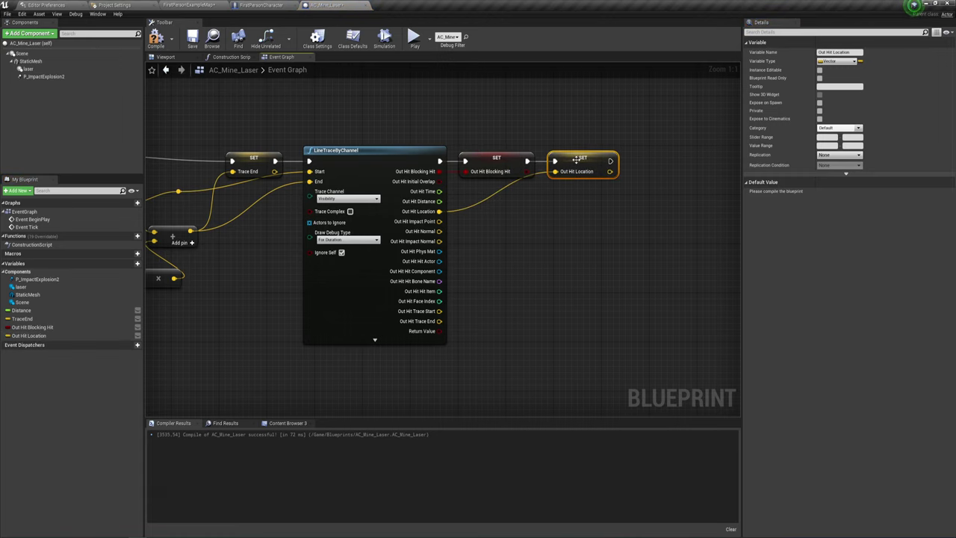
{"action": "left_click_drag", "start_coordinate": [577, 160], "coordinate": [570, 159]}
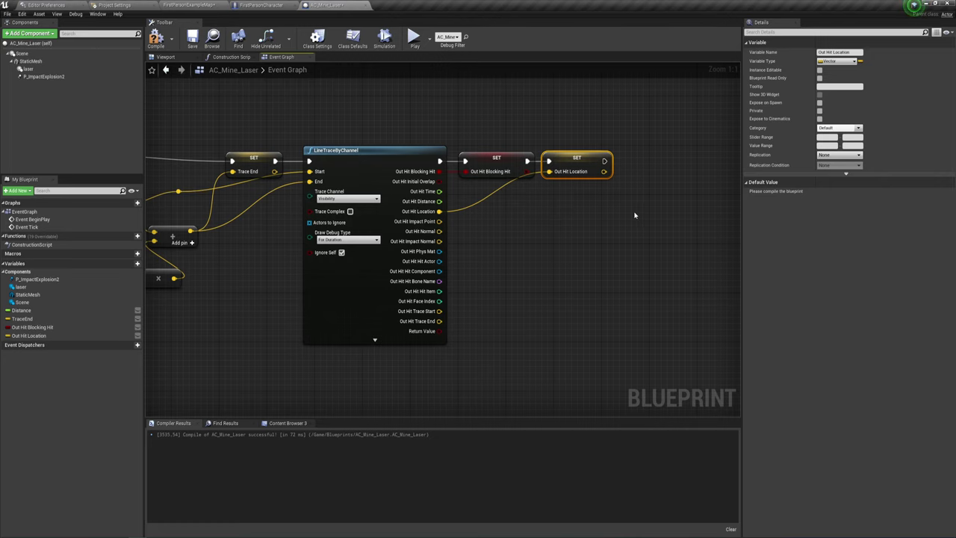
- Drag a Laser component reference into the graph right of the SET nodes
{"action": "right_click_drag", "start_coordinate": [624, 211], "coordinate": [485, 235]}
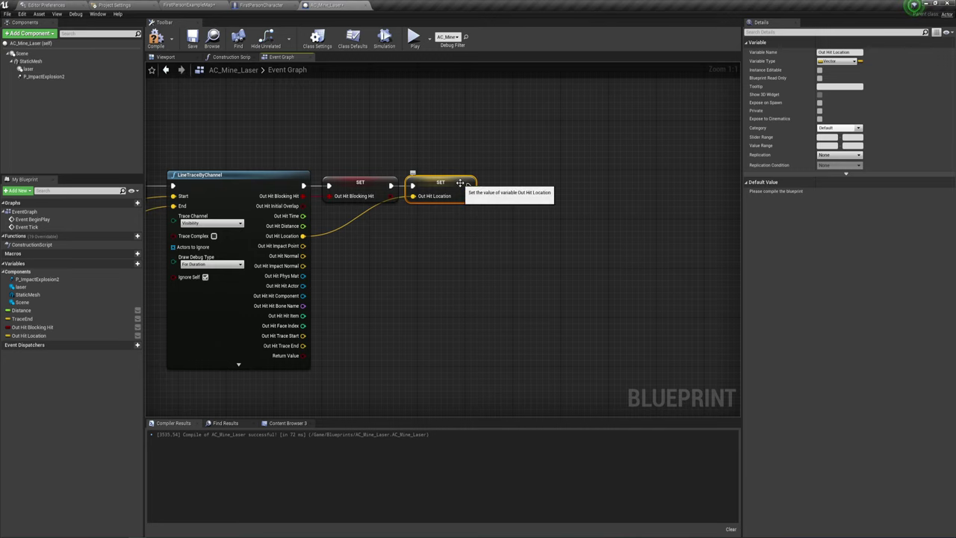
{"action": "right_click_drag", "start_coordinate": [455, 232], "coordinate": [453, 237]}
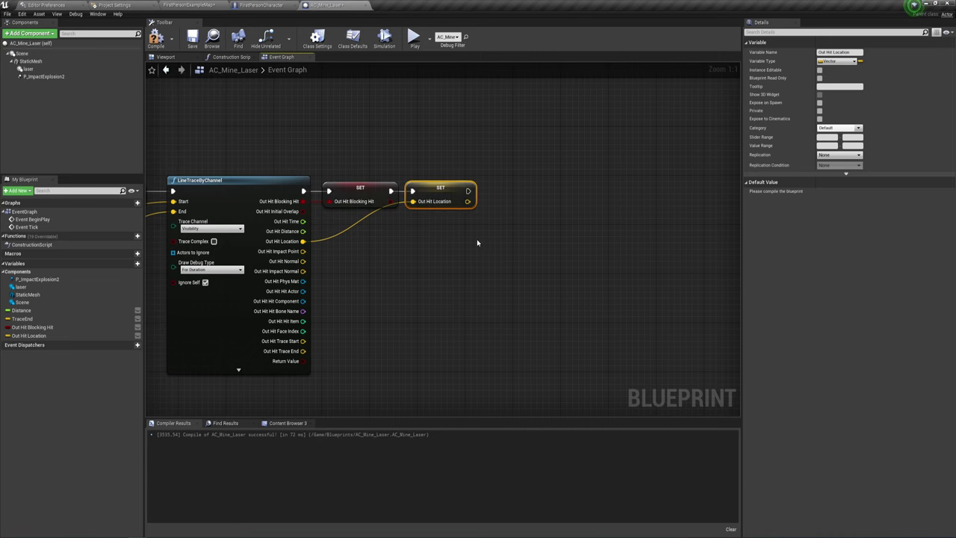
{"action": "left_click_drag", "start_coordinate": [28, 68], "coordinate": [455, 249]}
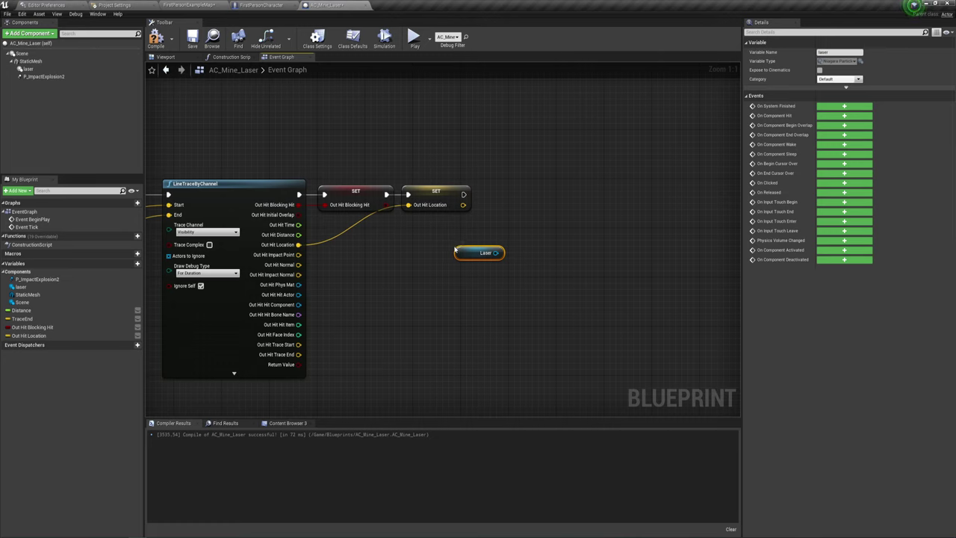
- Add a Set Vector Parameter node on Laser after the Out Hit Location SET, named LaserEnd
{"action": "left_click_drag", "start_coordinate": [498, 254], "coordinate": [520, 187]}
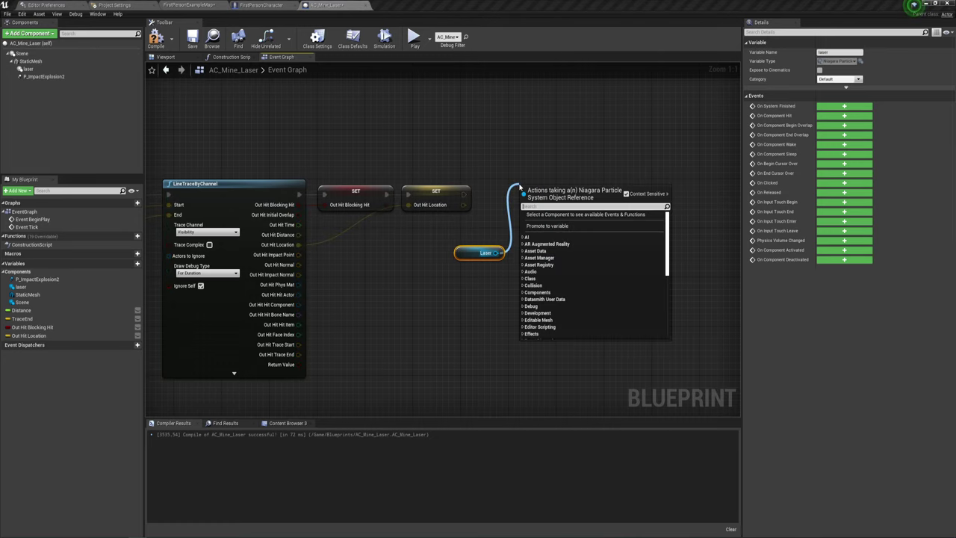
{"action": "type", "text": "set ve"}
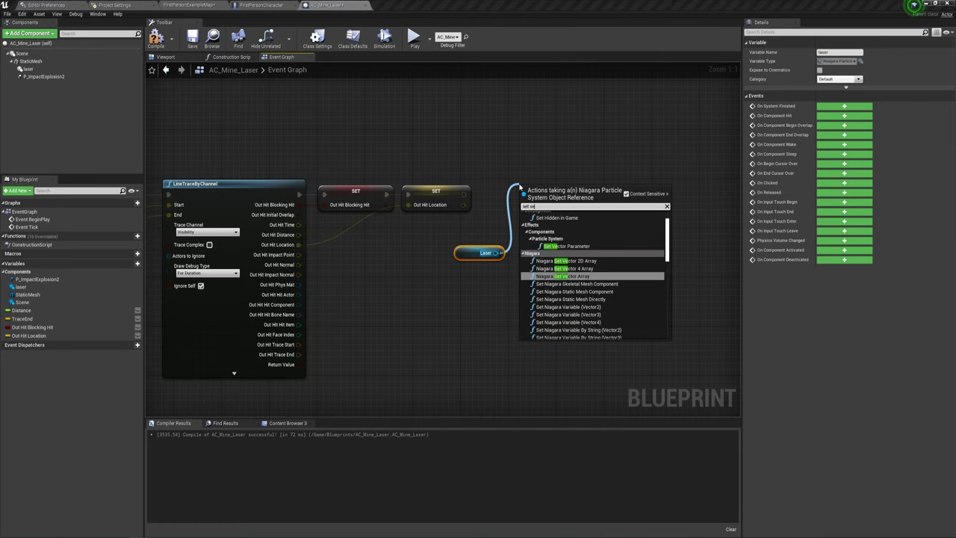
{"action": "type", "text": "ct"}
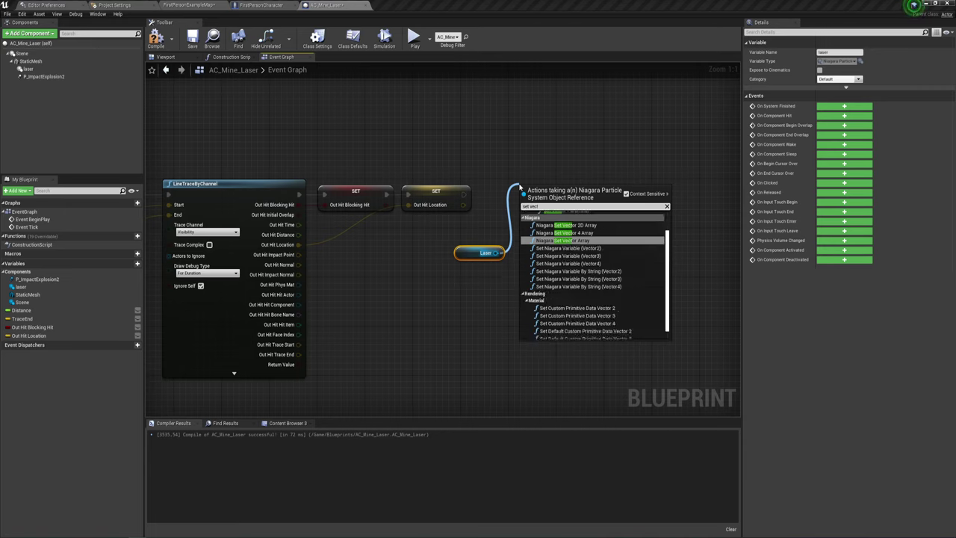
{"action": "scroll", "coordinate": [567, 275], "scroll_direction": "down", "scroll_amount": 1}
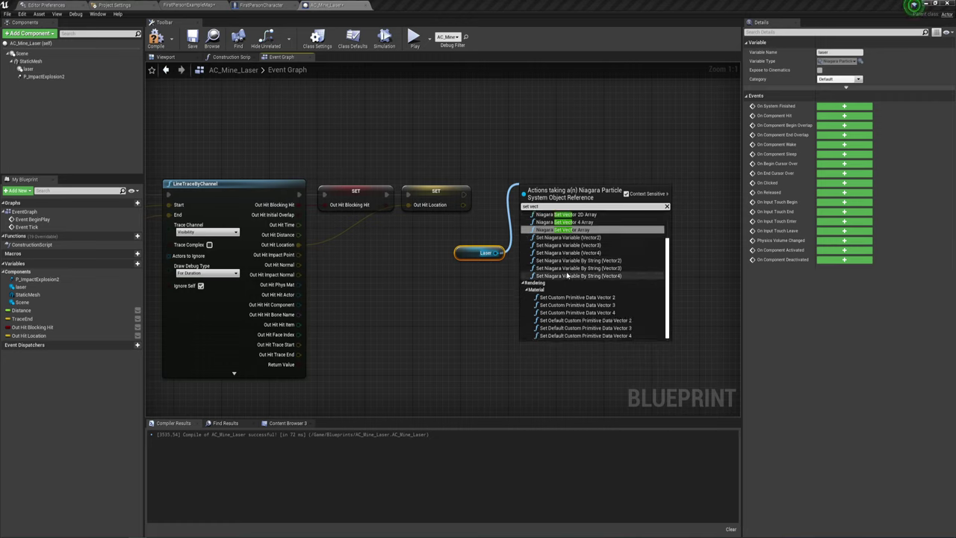
{"action": "scroll", "coordinate": [567, 276], "scroll_direction": "up", "scroll_amount": 2}
{"action": "left_click", "coordinate": [575, 240]}
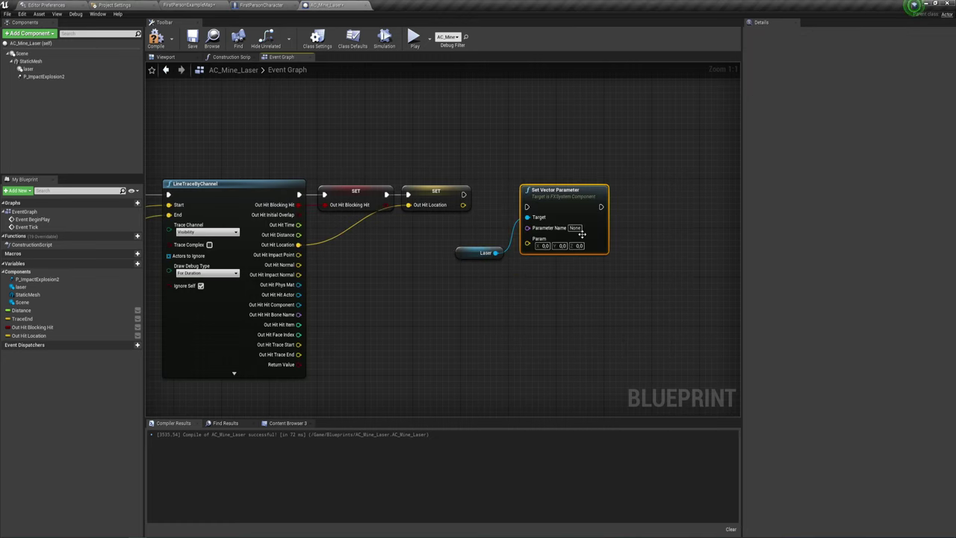
{"action": "left_click_drag", "start_coordinate": [527, 207], "coordinate": [463, 194]}
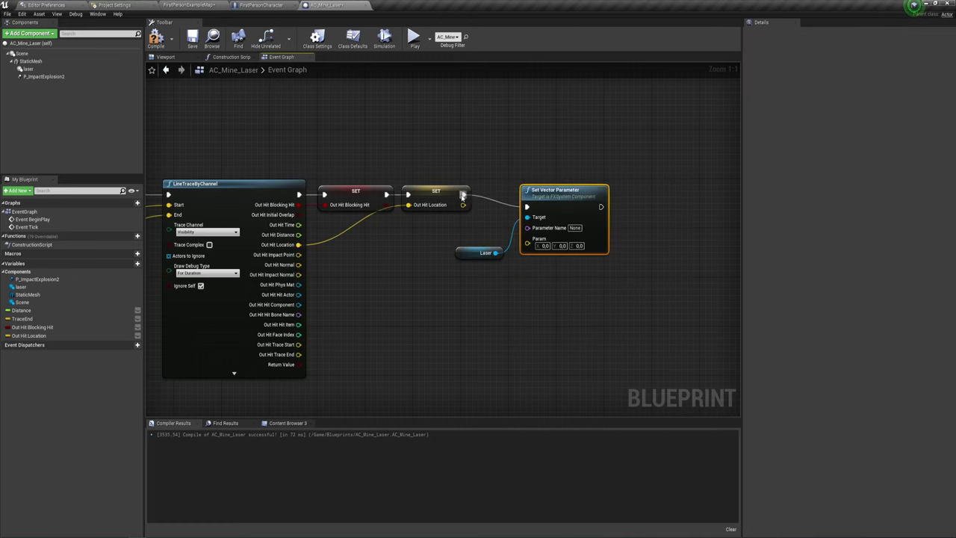
{"action": "left_click_drag", "start_coordinate": [461, 257], "coordinate": [430, 244]}
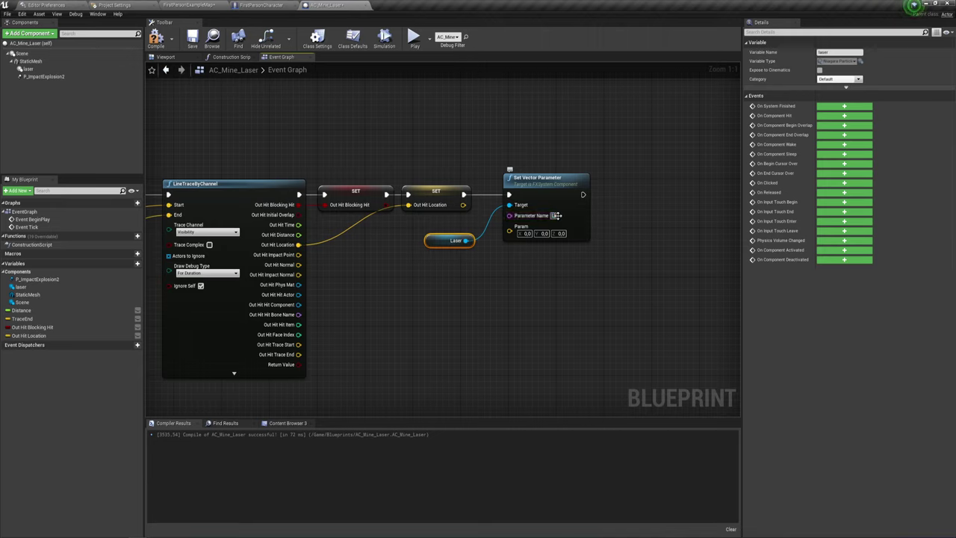
{"action": "type", "text": "La"}
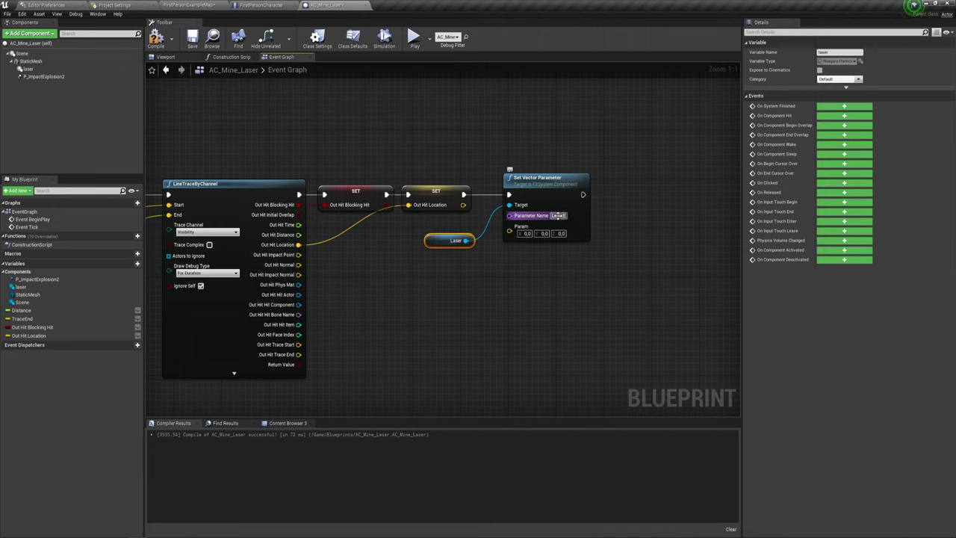
{"action": "type", "text": "d"}
{"action": "key", "text": "Return"}
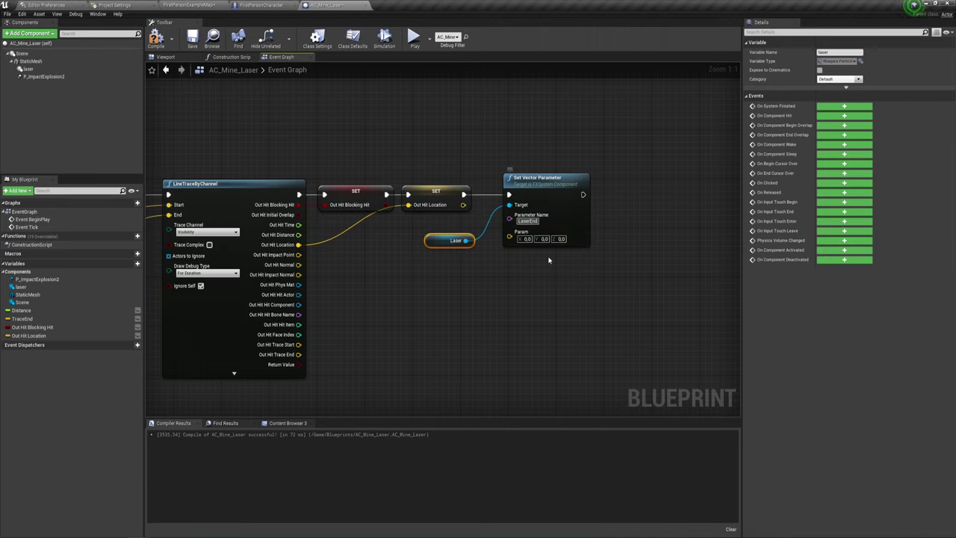
{"action": "left_click", "coordinate": [545, 209]}
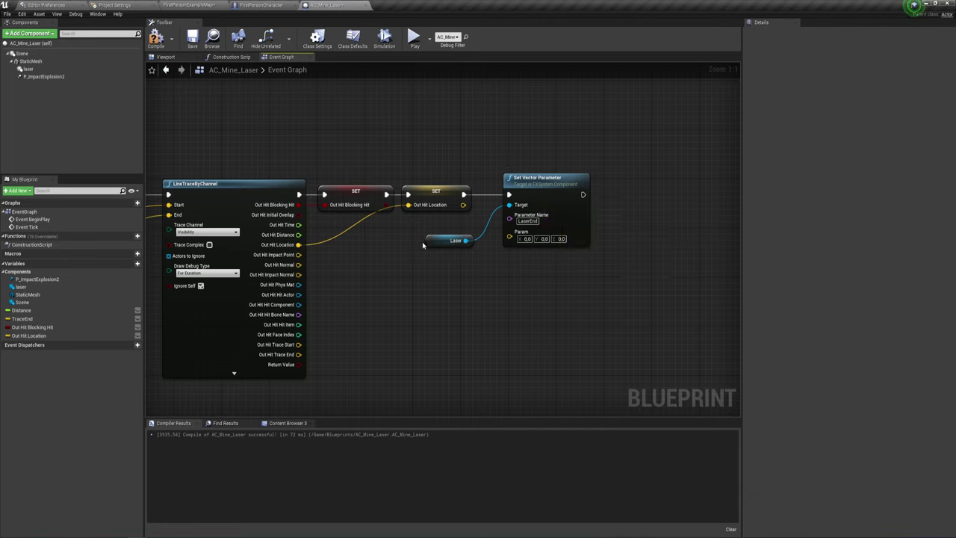
- Add a Select node feeding the Param input and set its index type to Boolean
{"action": "mouse_move", "coordinate": [448, 240]}
{"action": "left_mouse_down"}
{"action": "mouse_move", "coordinate": [460, 223]}
{"action": "mouse_move", "coordinate": [475, 260]}
{"action": "left_mouse_up"}
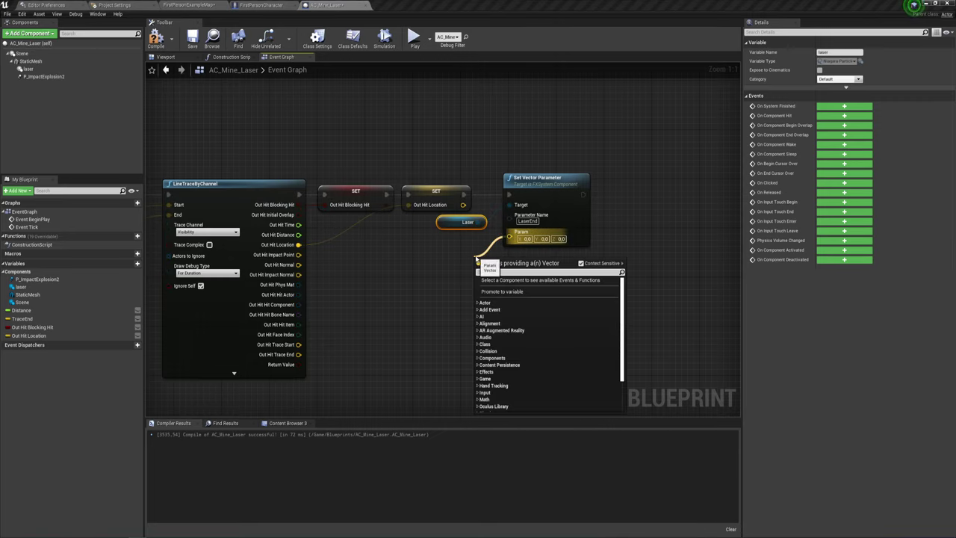
{"action": "type", "text": "sel"}
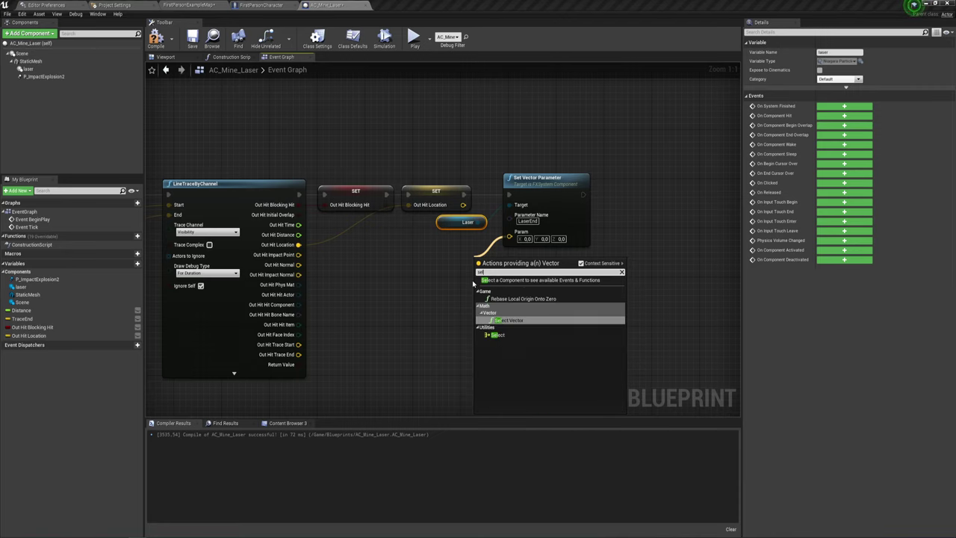
{"action": "left_click", "coordinate": [497, 335]}
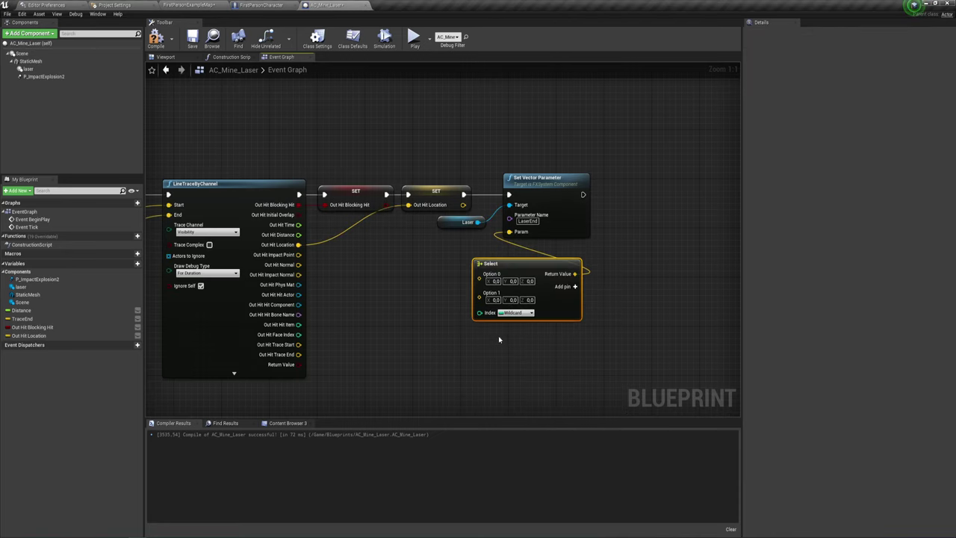
{"action": "left_click_drag", "start_coordinate": [516, 267], "coordinate": [427, 249]}
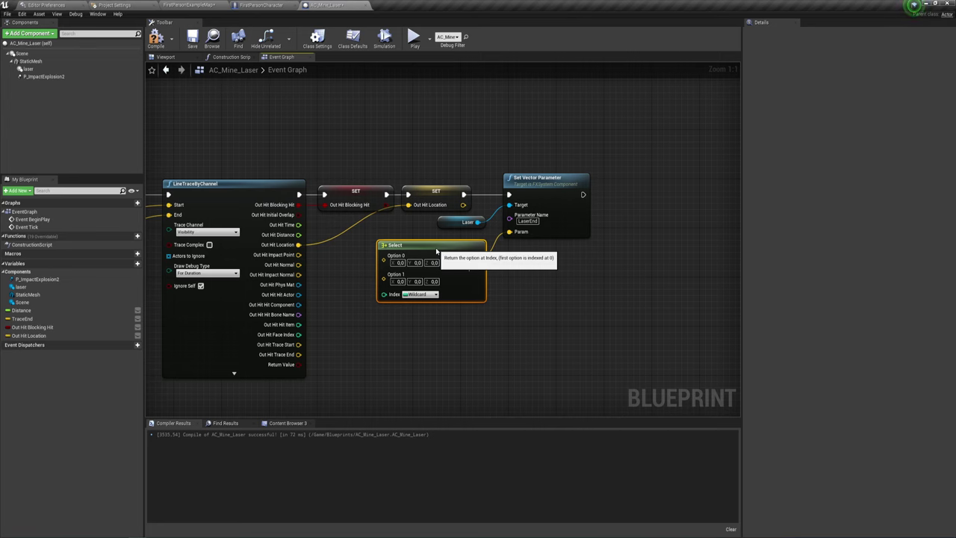
{"action": "right_click_drag", "start_coordinate": [427, 322], "coordinate": [483, 297]}
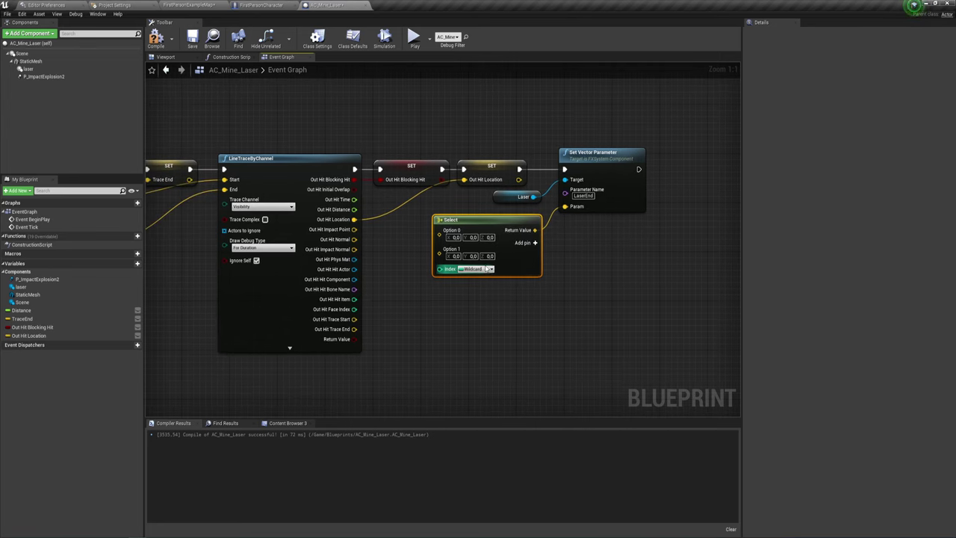
{"action": "left_click", "coordinate": [475, 268]}
{"action": "left_click", "coordinate": [402, 287]}
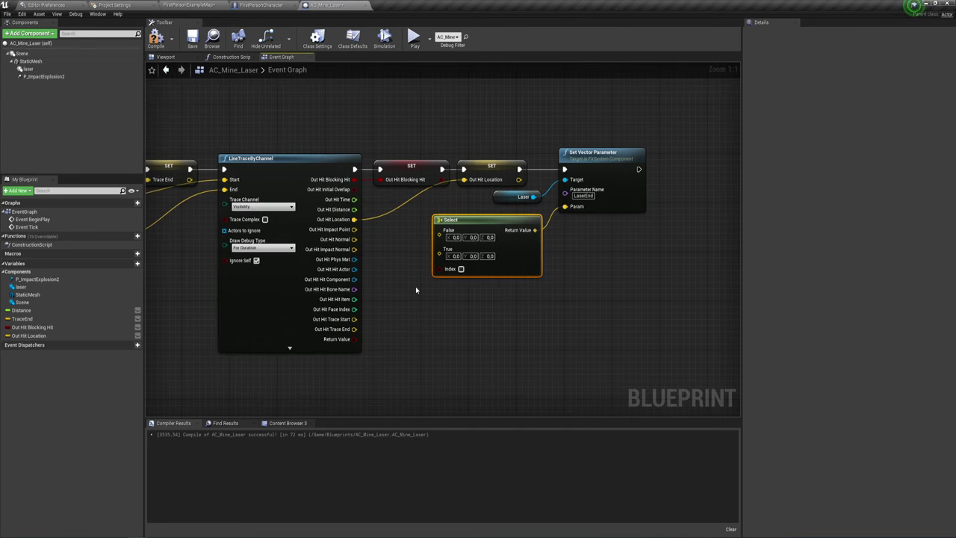
{"action": "right_click_drag", "start_coordinate": [483, 298], "coordinate": [489, 312]}
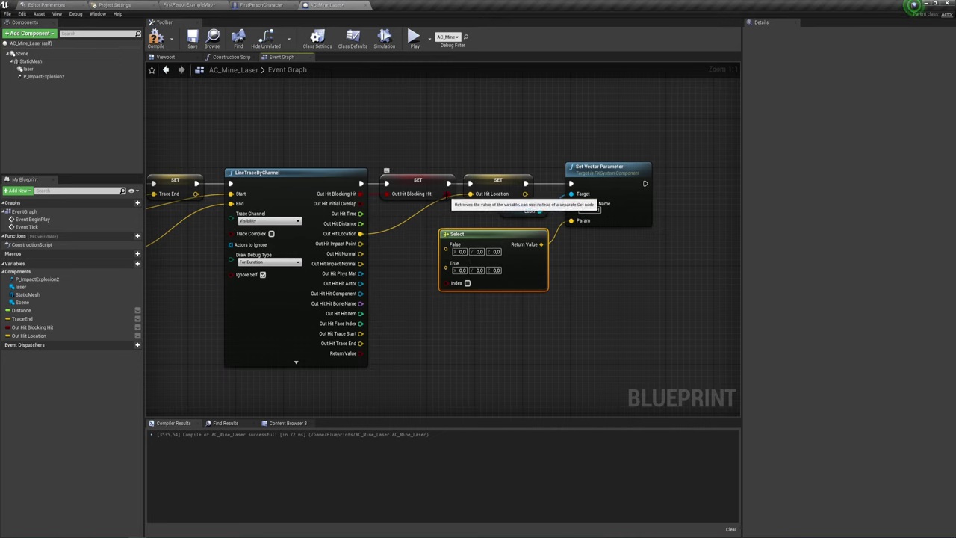
- Wire Out Hit Blocking Hit into the Select Index and Out Hit Location into True
{"action": "left_click_drag", "start_coordinate": [448, 193], "coordinate": [447, 281]}
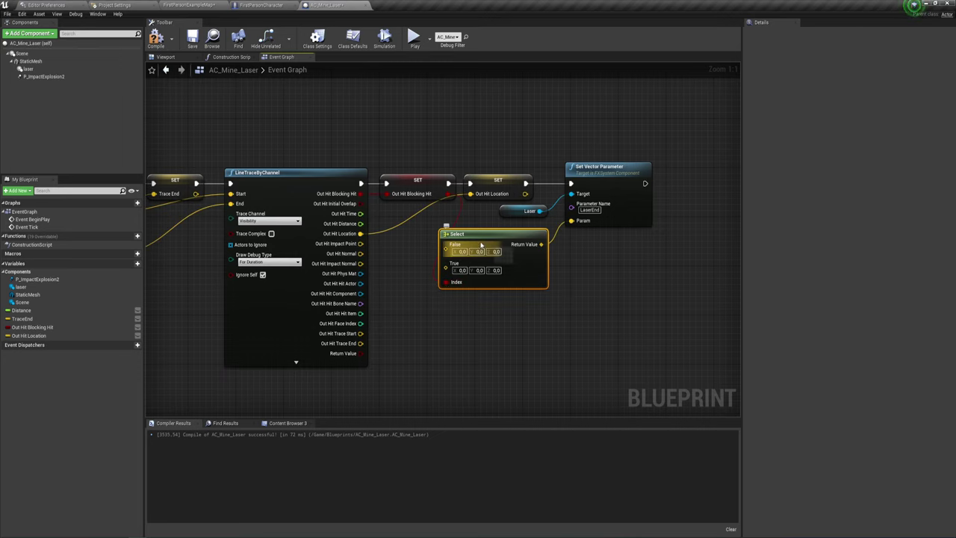
{"action": "left_click_drag", "start_coordinate": [485, 235], "coordinate": [516, 228]}
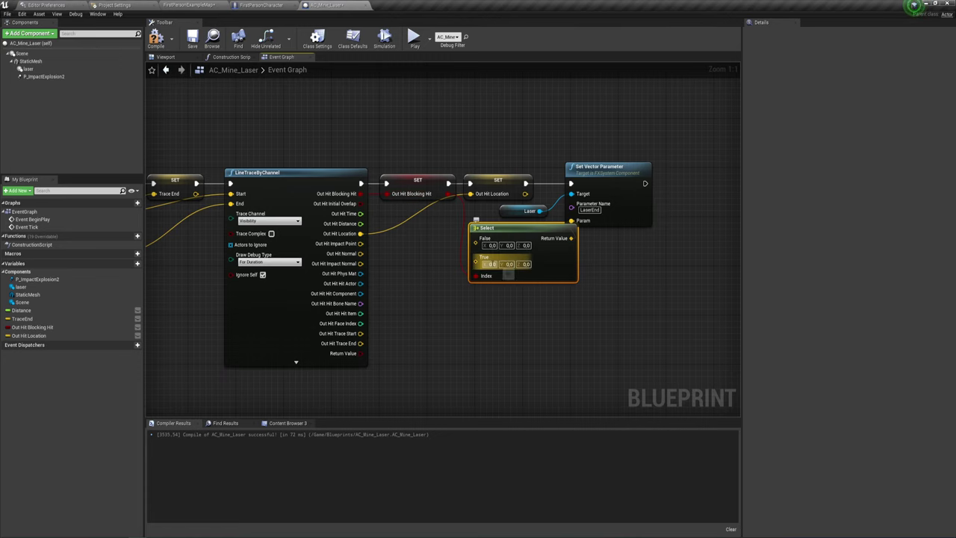
{"action": "right_click_drag", "start_coordinate": [470, 278], "coordinate": [460, 286]}
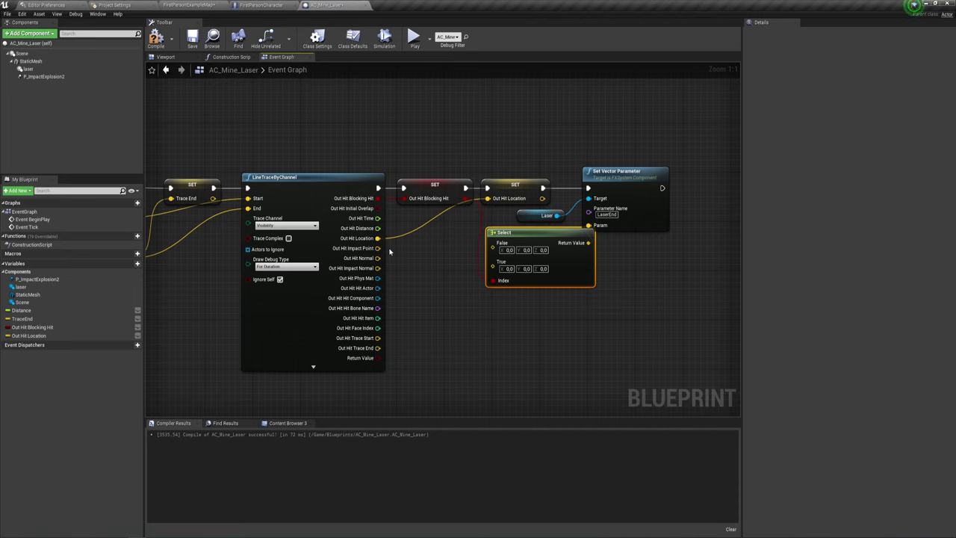
{"action": "left_click_drag", "start_coordinate": [377, 238], "coordinate": [492, 262]}
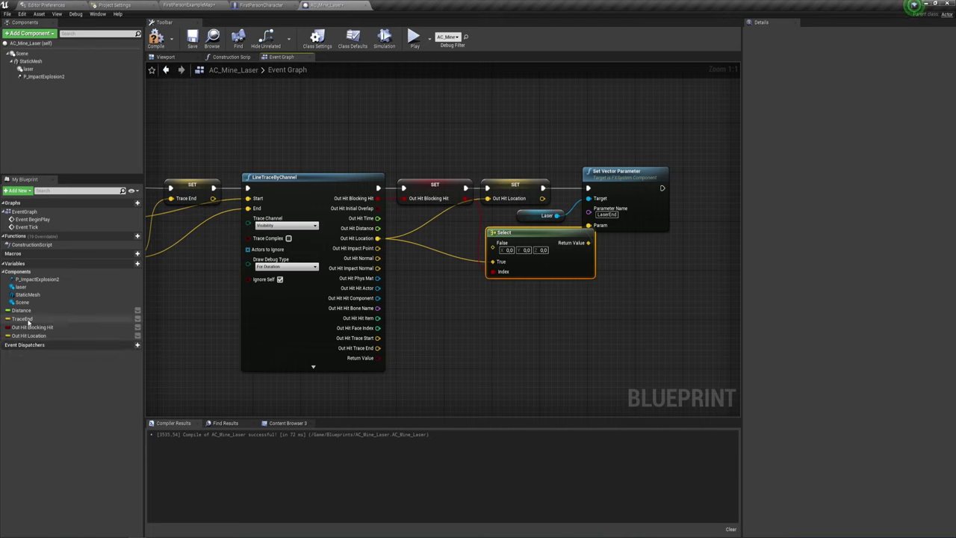
- Drop a TraceEnd getter into the graph and connect it to the Select node's False pin
{"action": "left_click_drag", "start_coordinate": [28, 322], "coordinate": [441, 289]}
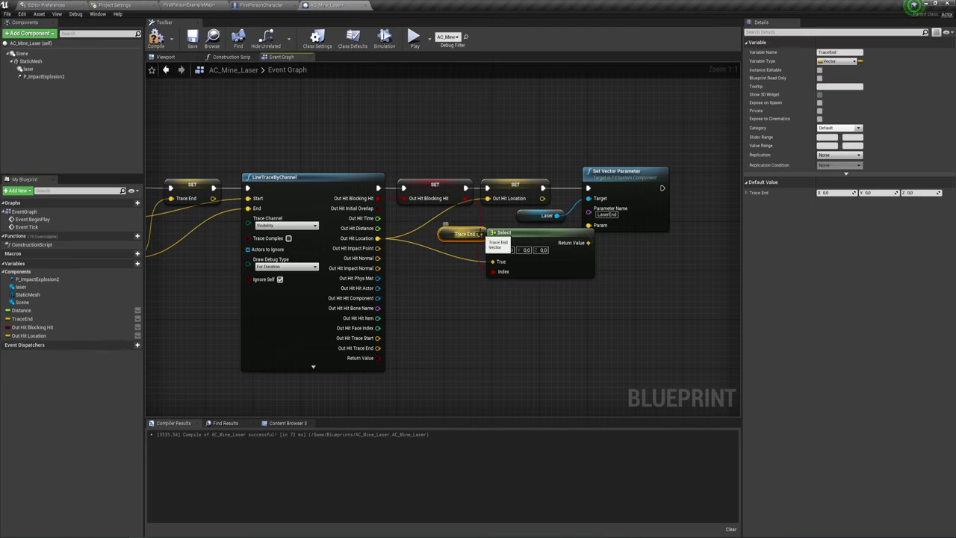
{"action": "left_click_drag", "start_coordinate": [438, 233], "coordinate": [493, 244]}
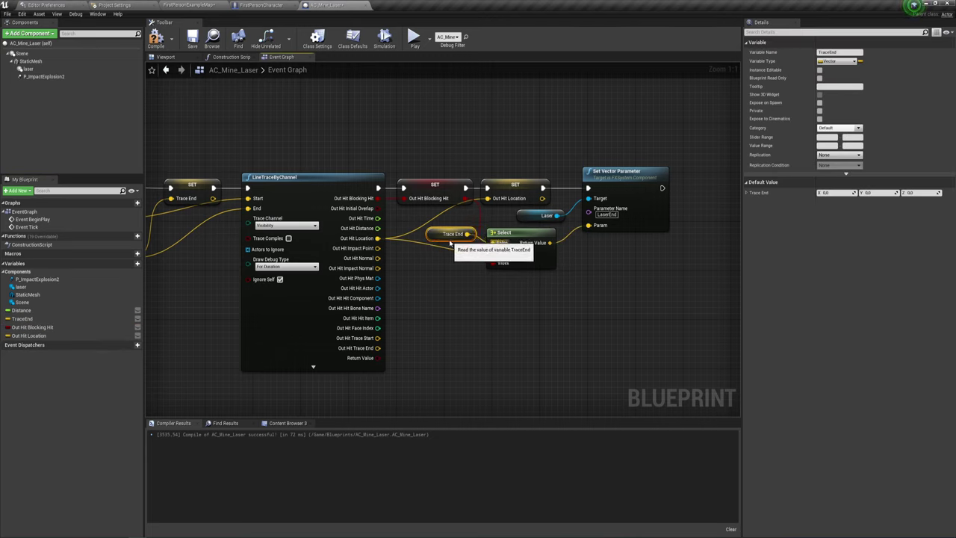
{"action": "right_click_drag", "start_coordinate": [148, 273], "coordinate": [332, 270]}
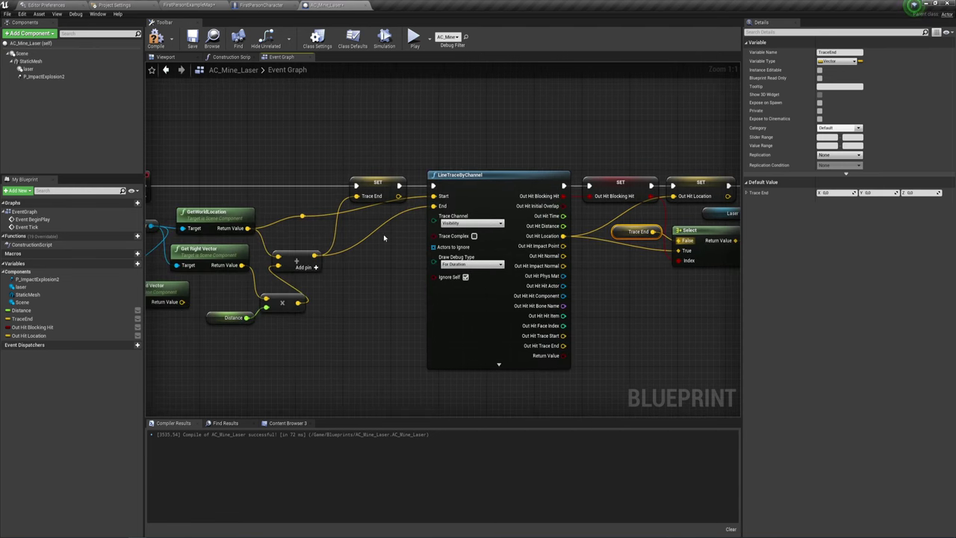
{"action": "right_click_drag", "start_coordinate": [642, 301], "coordinate": [386, 316]}
{"action": "right_click_drag", "start_coordinate": [551, 316], "coordinate": [471, 315]}
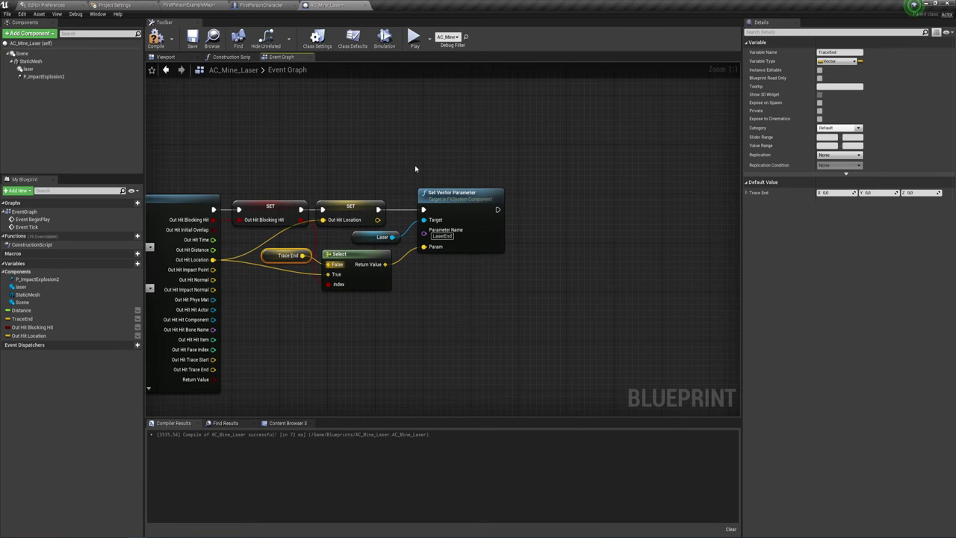
- Select the FX_LaserImpact Niagara system under Content > VisualFX > FX_Ray, then return to AC_Mine_Laser
{"action": "left_click", "coordinate": [183, 6]}
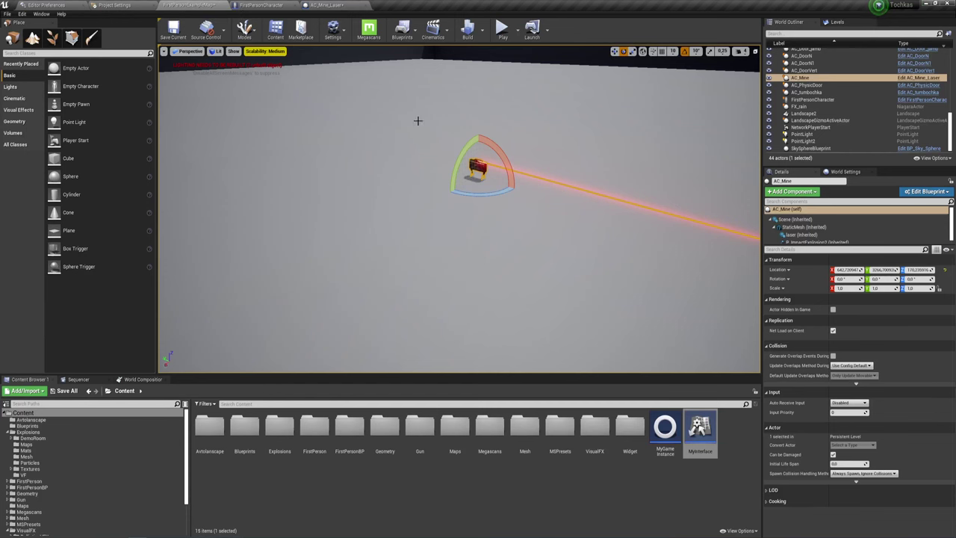
{"action": "double_click", "coordinate": [595, 429]}
{"action": "double_click", "coordinate": [279, 426]}
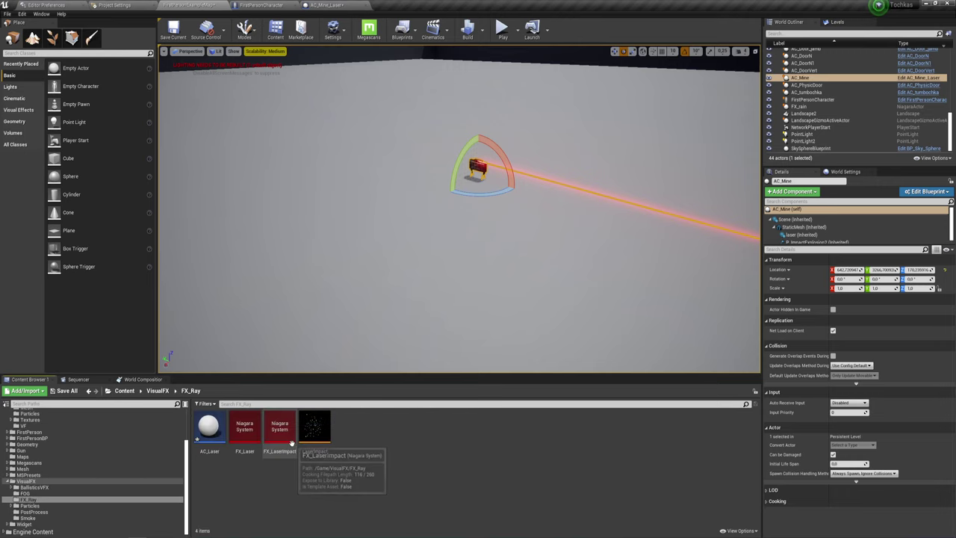
{"action": "left_click", "coordinate": [279, 425]}
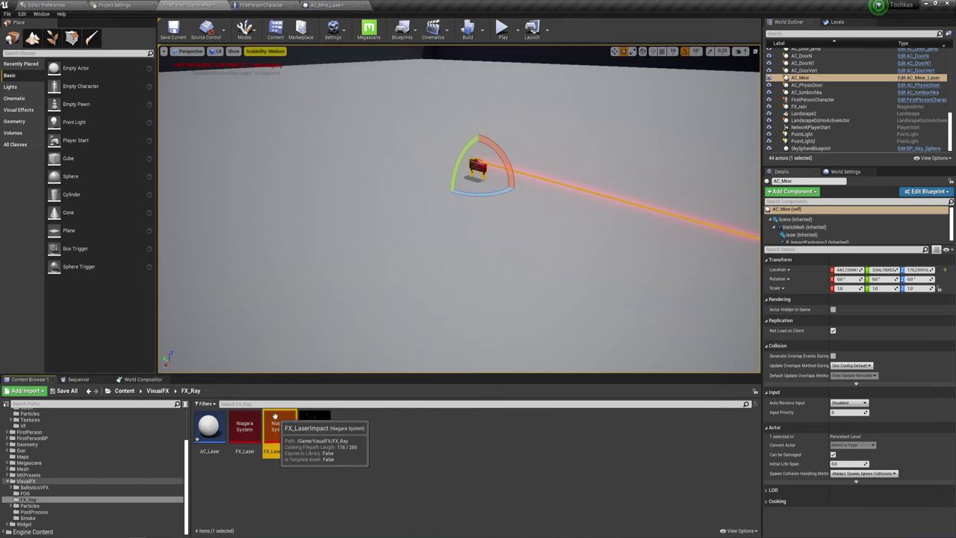
{"action": "left_click", "coordinate": [329, 5]}
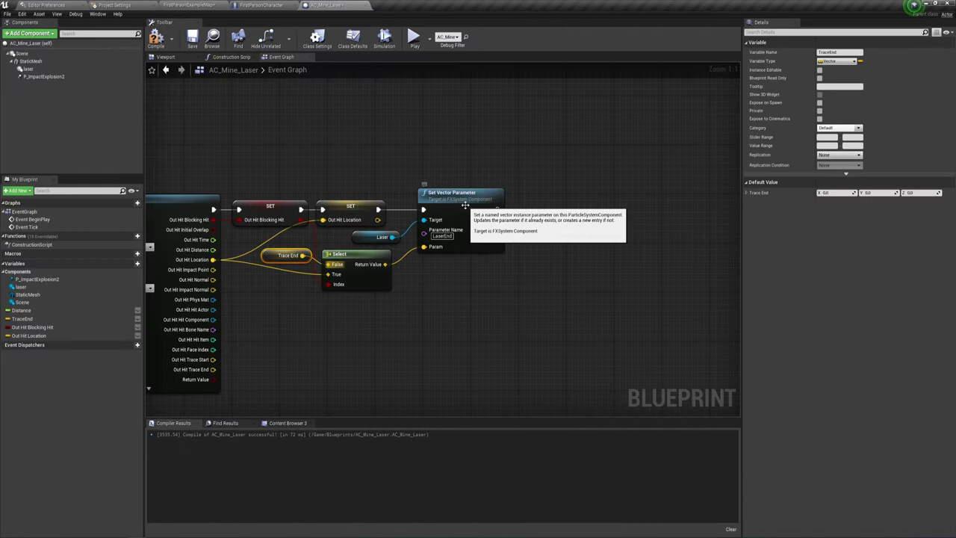
- Add a Niagara component using FX_LaserImpact and parent it under StaticMesh
{"action": "left_click", "coordinate": [34, 34]}
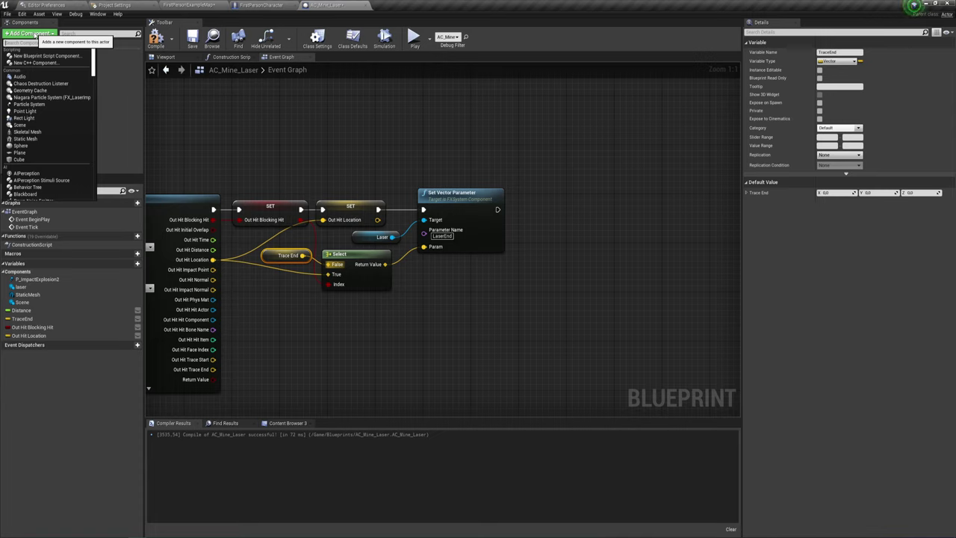
{"action": "type", "text": "ni"}
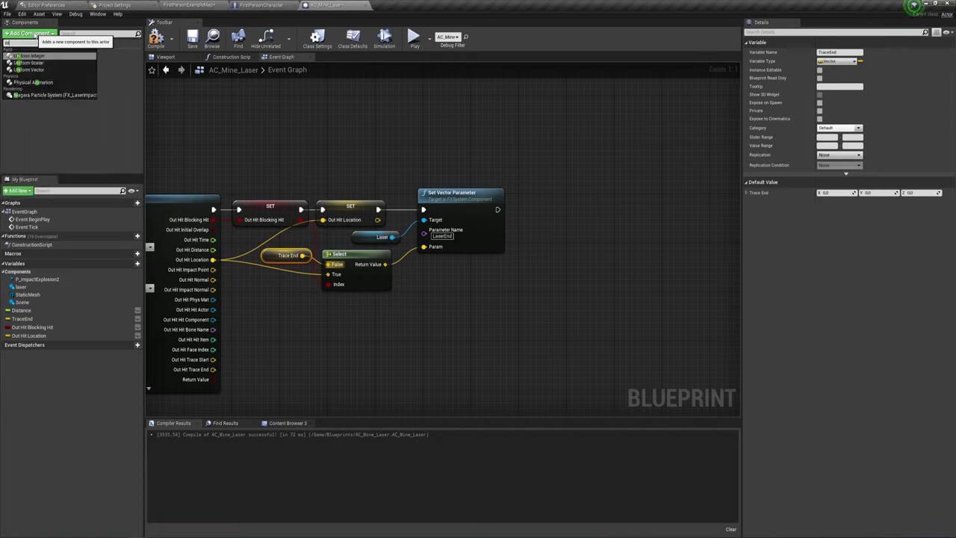
{"action": "left_click", "coordinate": [32, 95]}
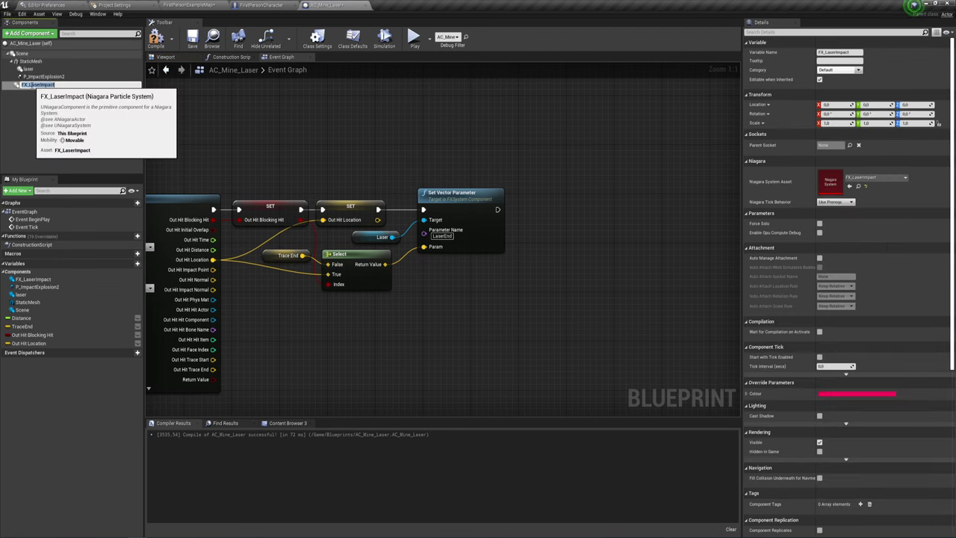
{"action": "key", "text": "Return"}
{"action": "mouse_move", "coordinate": [36, 85]}
{"action": "left_mouse_down"}
{"action": "mouse_move", "coordinate": [30, 60]}
{"action": "mouse_move", "coordinate": [32, 69]}
{"action": "left_mouse_up"}
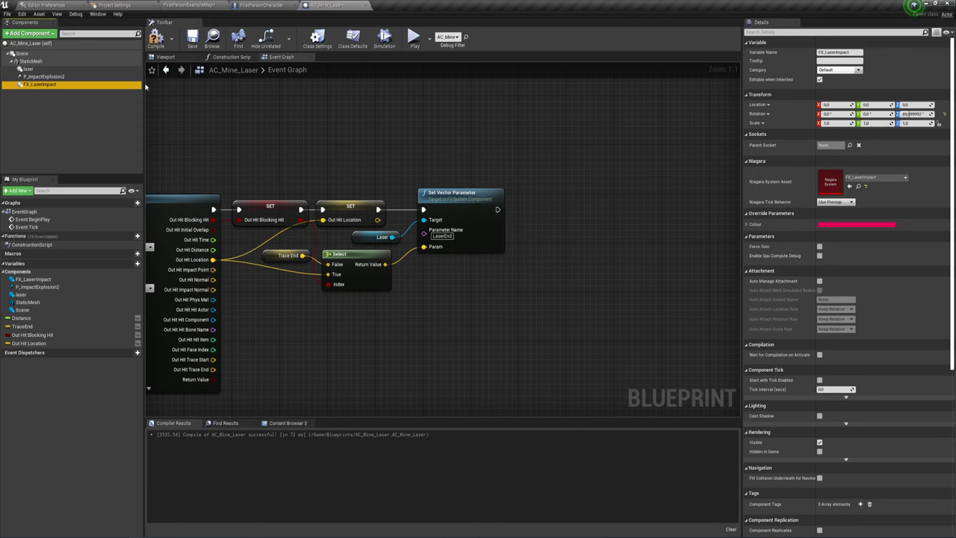
- Open FX_LaserImpact in the Niagara editor from the Content Browser, inspect it, then close it
{"action": "left_click", "coordinate": [190, 5]}
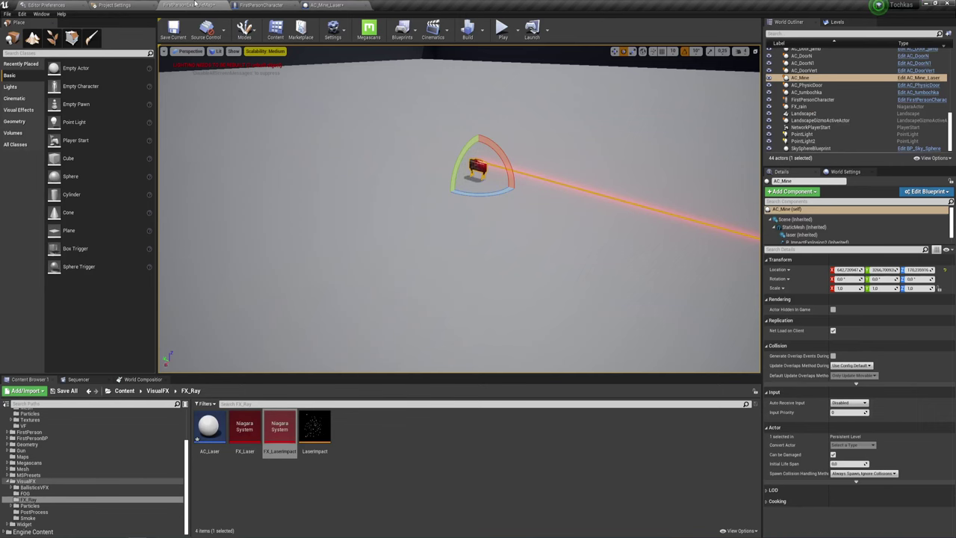
{"action": "double_click", "coordinate": [291, 427]}
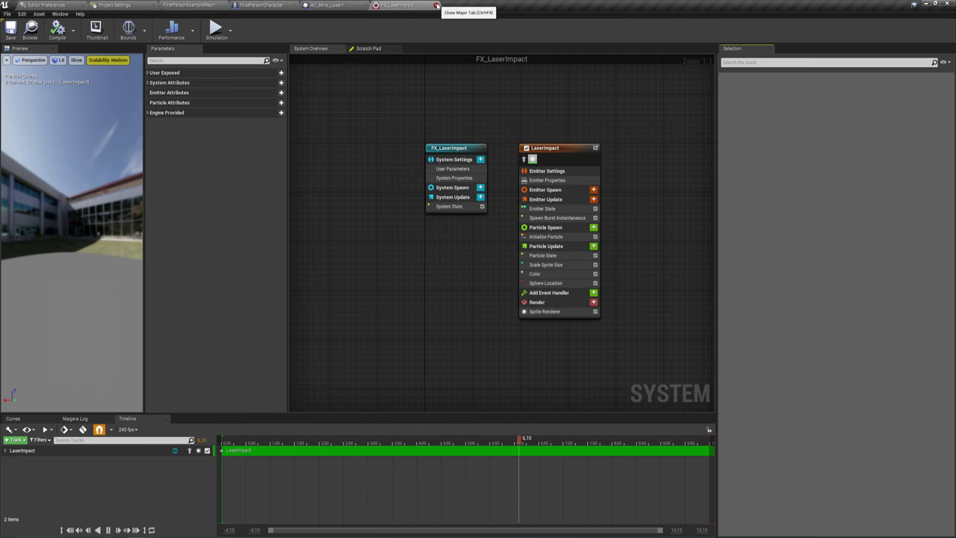
{"action": "left_click", "coordinate": [437, 5]}
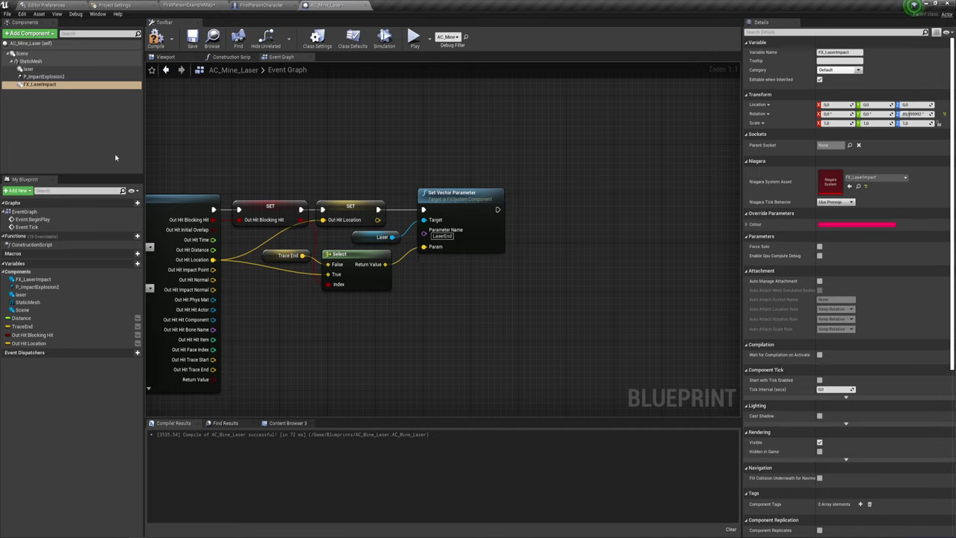
- Add an FX_LaserImpact reference driving a Set Visibility node executed after Set Vector Parameter
{"action": "left_click_drag", "start_coordinate": [41, 83], "coordinate": [524, 223]}
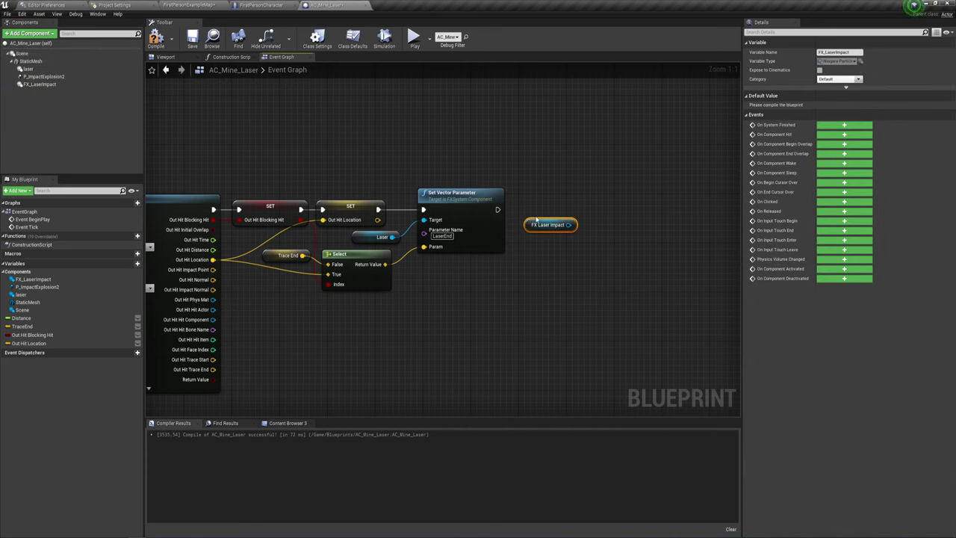
{"action": "left_click_drag", "start_coordinate": [572, 224], "coordinate": [585, 185]}
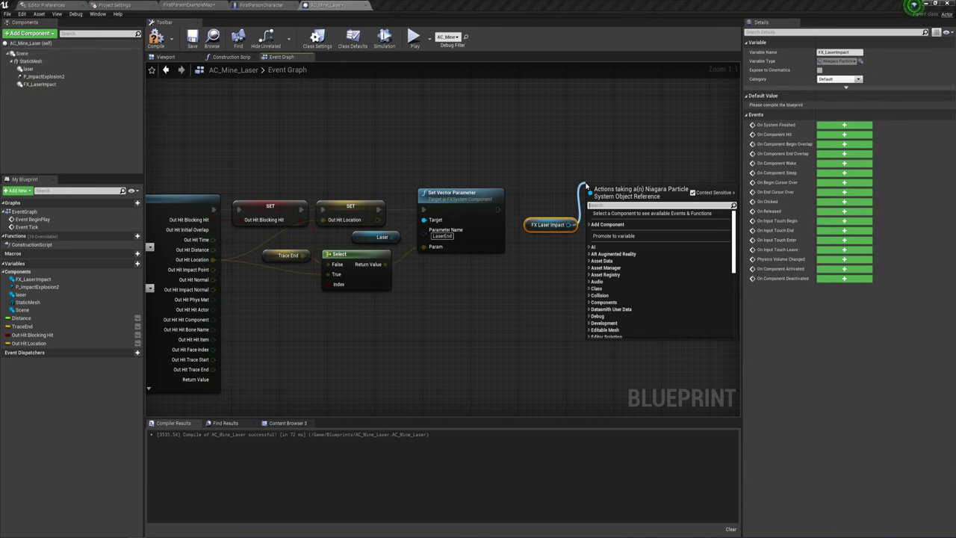
{"action": "type", "text": "set"}
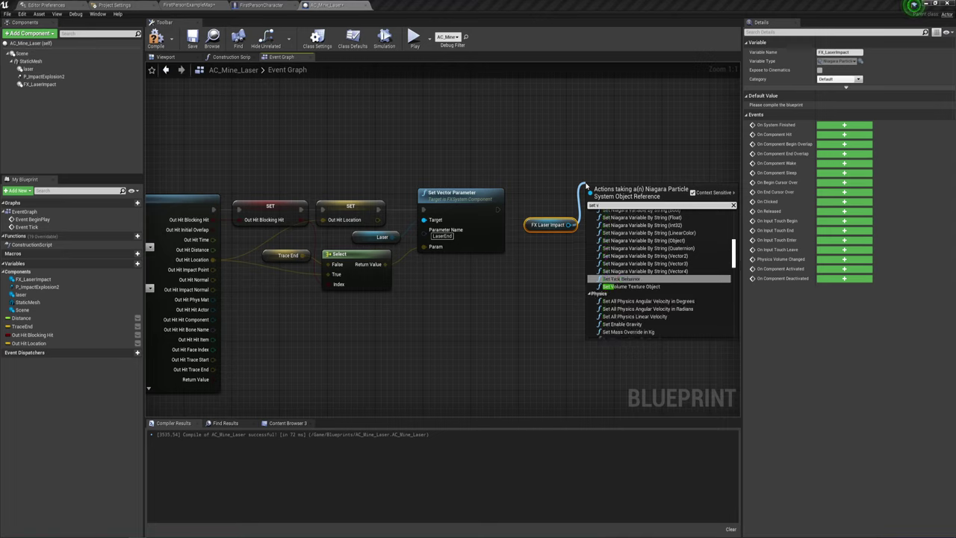
{"action": "type", "text": " vi"}
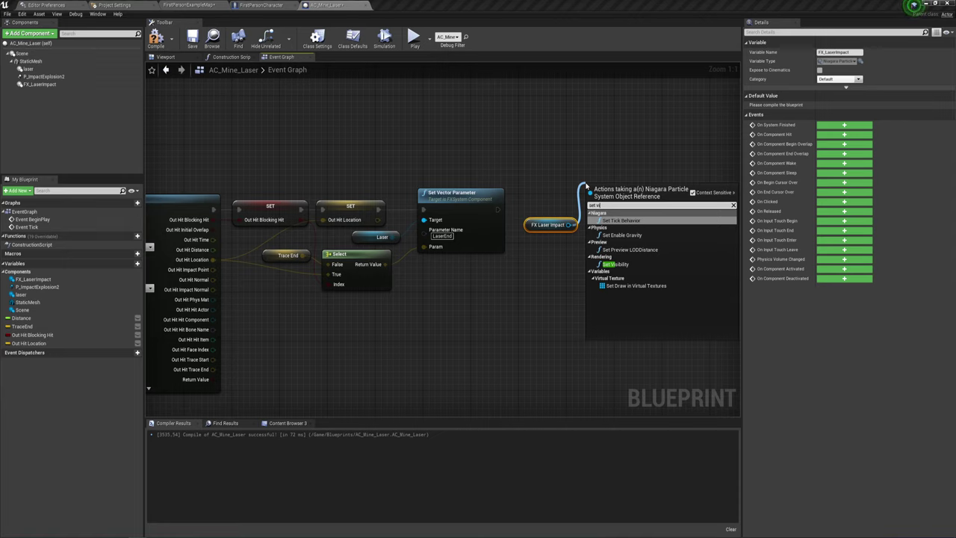
{"action": "left_click", "coordinate": [616, 265]}
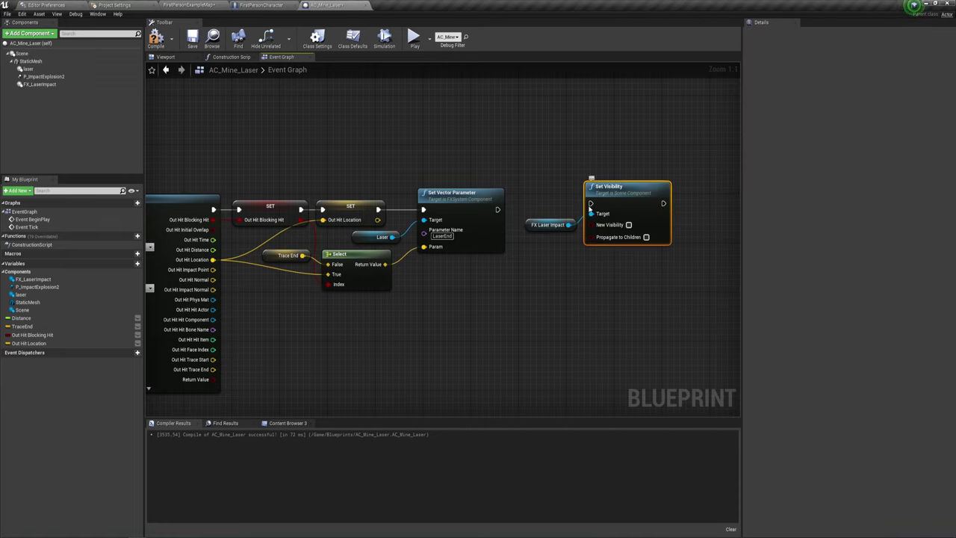
{"action": "left_click_drag", "start_coordinate": [589, 208], "coordinate": [498, 209]}
{"action": "mouse_move", "coordinate": [610, 194]}
{"action": "left_mouse_down"}
{"action": "mouse_move", "coordinate": [610, 206]}
{"action": "mouse_move", "coordinate": [616, 200]}
{"action": "left_mouse_up"}
- Make FX_LaserImpact invisible by default and turn on its Auto Activate
{"action": "left_click", "coordinate": [37, 84]}
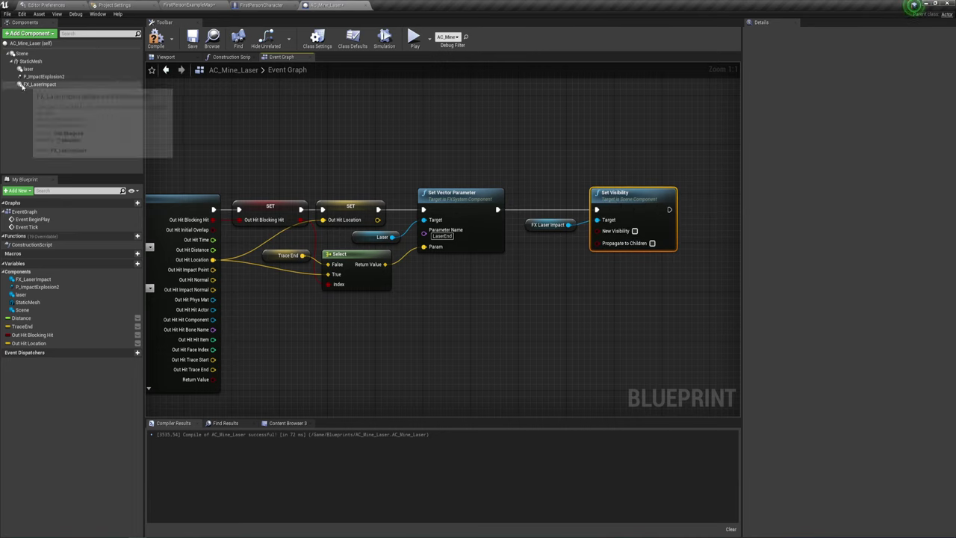
{"action": "scroll", "coordinate": [837, 347], "scroll_direction": "down", "scroll_amount": 2}
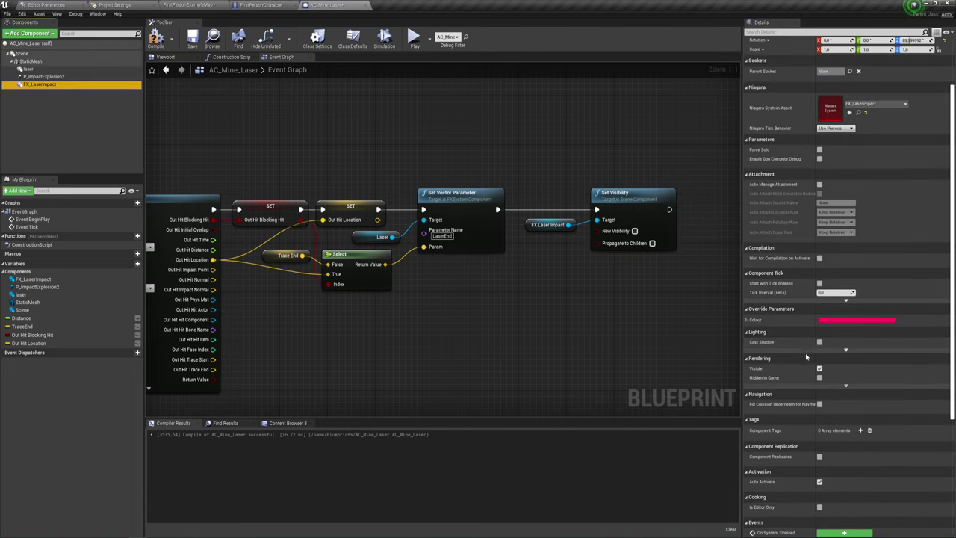
{"action": "left_click", "coordinate": [820, 368]}
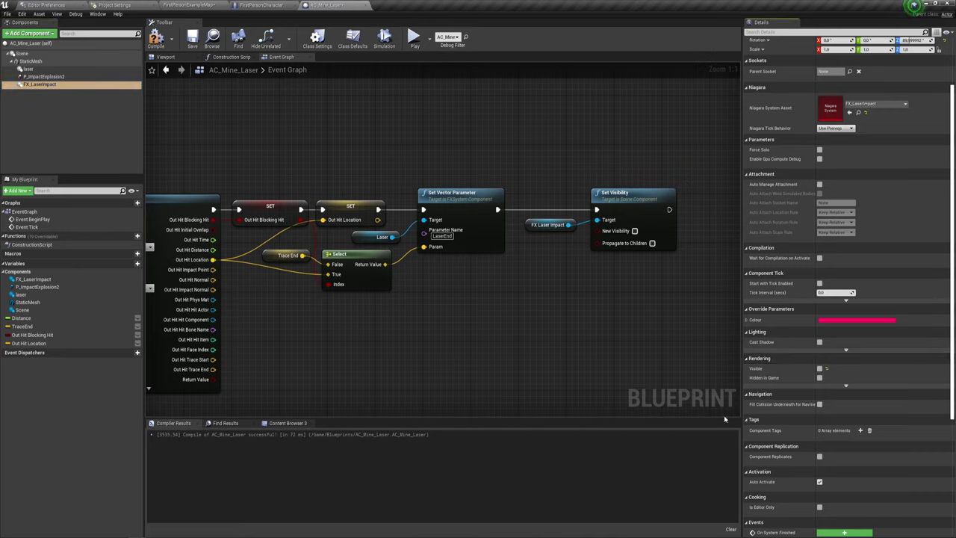
{"action": "left_click", "coordinate": [820, 481]}
- Place an Out Hit Blocking Hit getter beside Set Visibility and drag a wire from FX Laser Impact
{"action": "right_click_drag", "start_coordinate": [573, 229], "coordinate": [532, 218]}
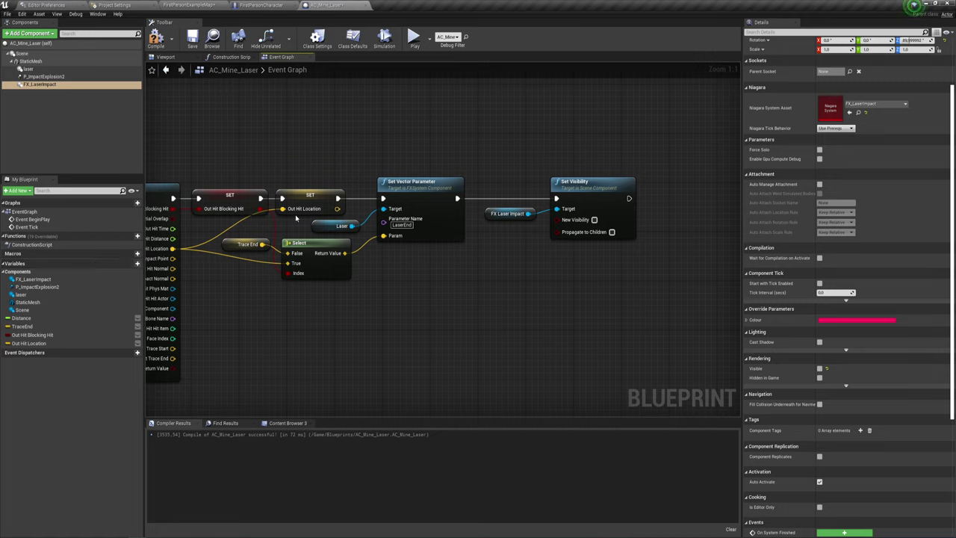
{"action": "mouse_move", "coordinate": [37, 335]}
{"action": "left_mouse_down"}
{"action": "mouse_move", "coordinate": [501, 244]}
{"action": "mouse_move", "coordinate": [479, 238]}
{"action": "mouse_move", "coordinate": [558, 219]}
{"action": "left_mouse_up"}
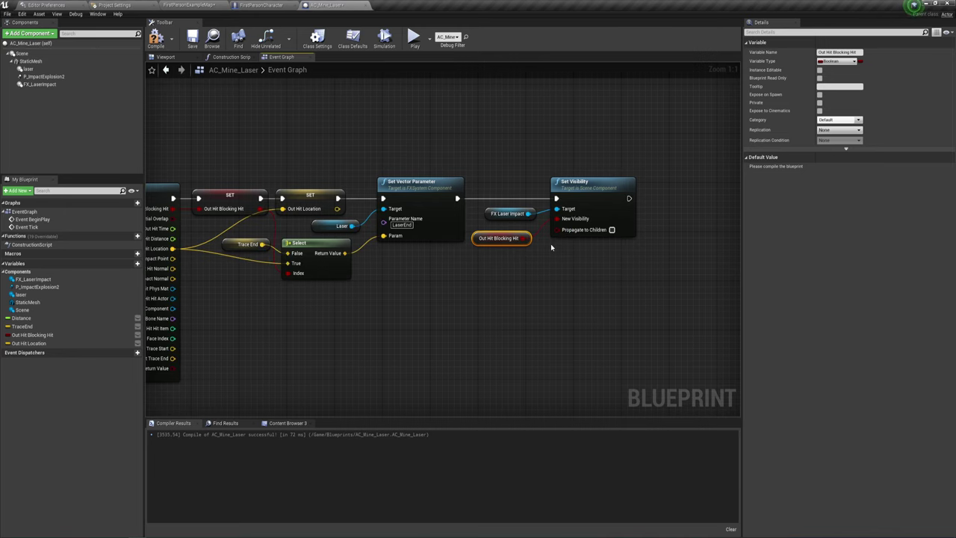
{"action": "right_click_drag", "start_coordinate": [567, 254], "coordinate": [500, 254]}
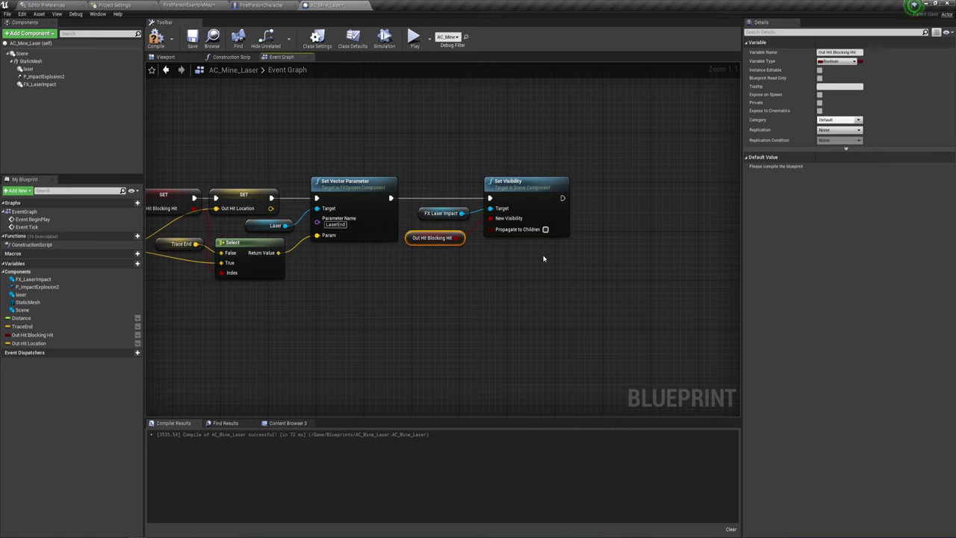
{"action": "right_click_drag", "start_coordinate": [544, 258], "coordinate": [522, 268]}
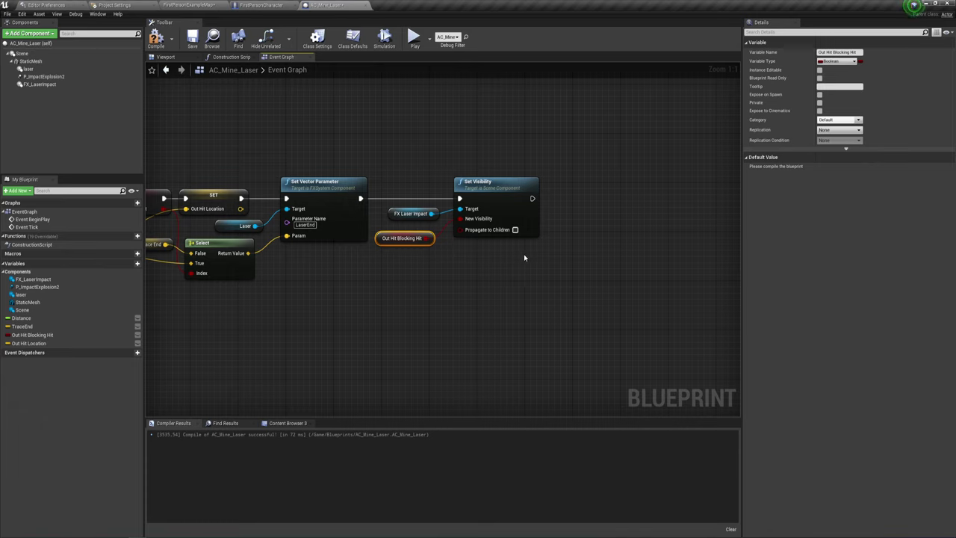
{"action": "mouse_move", "coordinate": [431, 213]}
{"action": "left_mouse_down"}
{"action": "mouse_move", "coordinate": [590, 216]}
{"action": "mouse_move", "coordinate": [555, 217]}
{"action": "mouse_move", "coordinate": [564, 219]}
{"action": "left_mouse_up"}
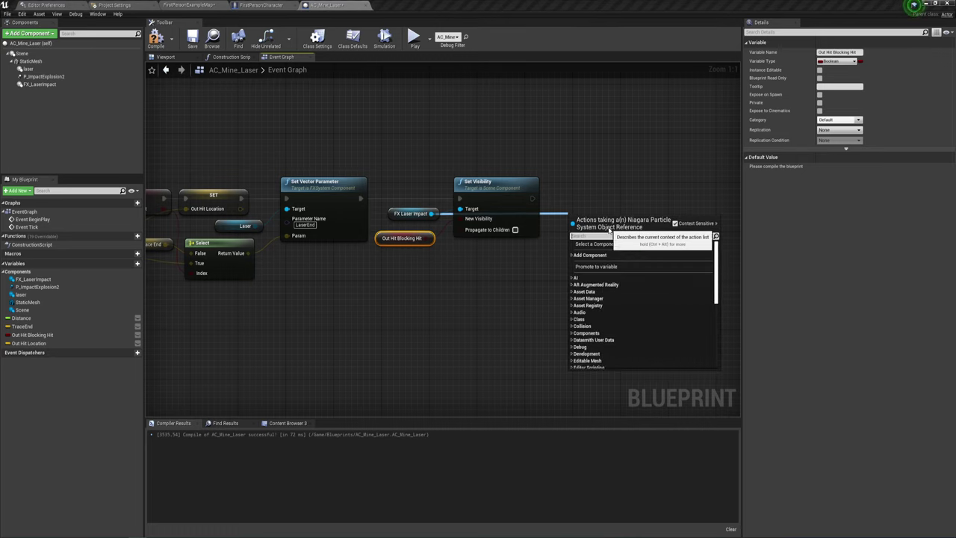
- Add a SetWorldLocation node for FX Laser Impact that runs right after Set Visibility
{"action": "type", "text": "set"}
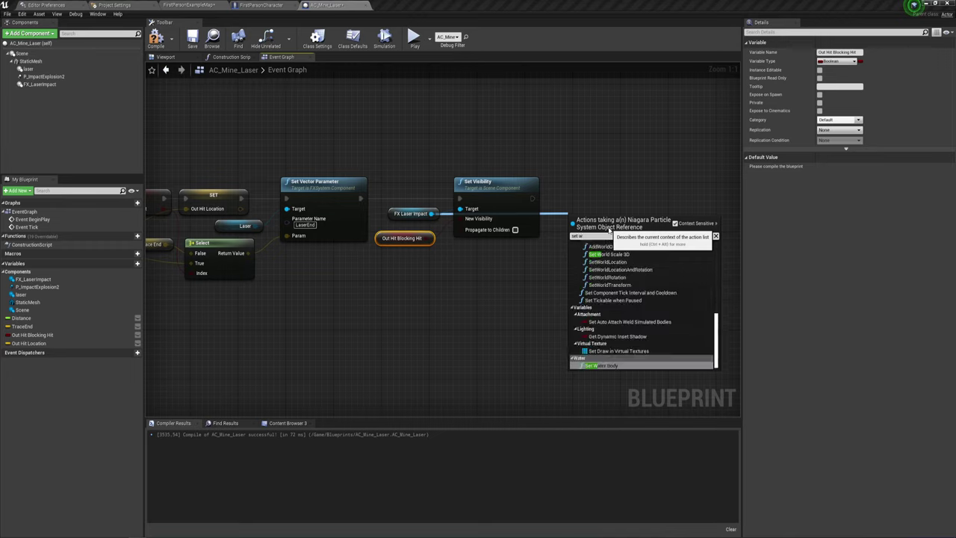
{"action": "type", "text": " wo"}
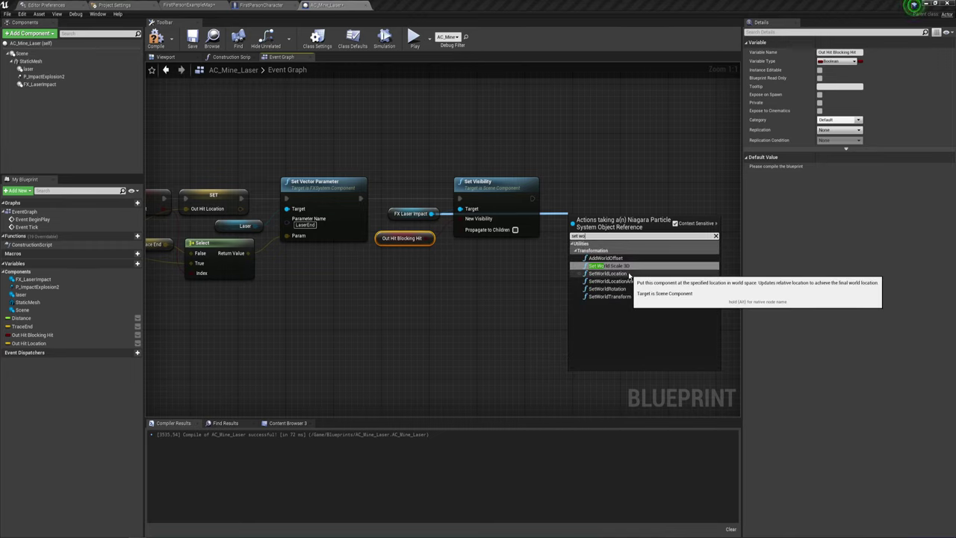
{"action": "left_click", "coordinate": [620, 274]}
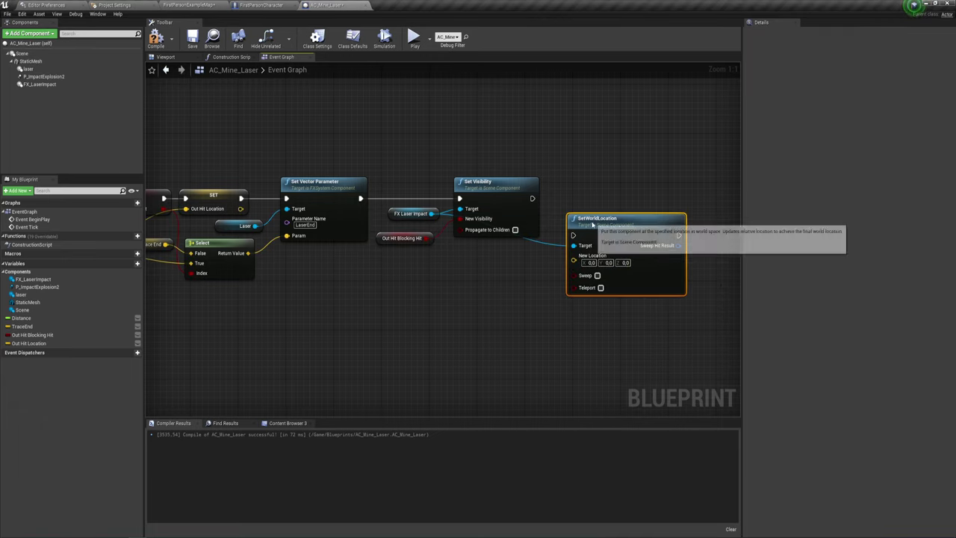
{"action": "key", "text": "q"}
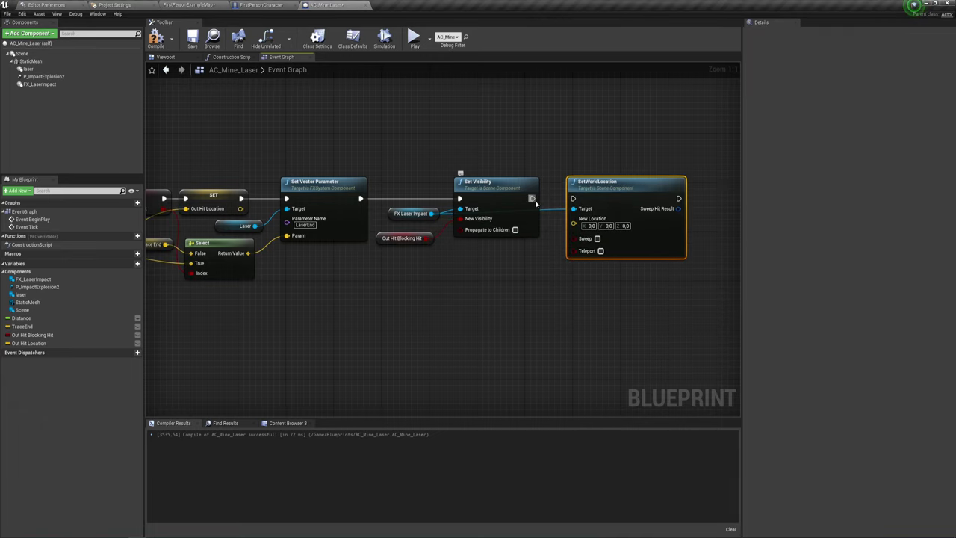
{"action": "left_click_drag", "start_coordinate": [531, 198], "coordinate": [574, 199]}
- Feed an Out Hit Location getter into SetWorldLocation's New Location, compile, and return to the level
{"action": "right_click_drag", "start_coordinate": [234, 279], "coordinate": [418, 267]}
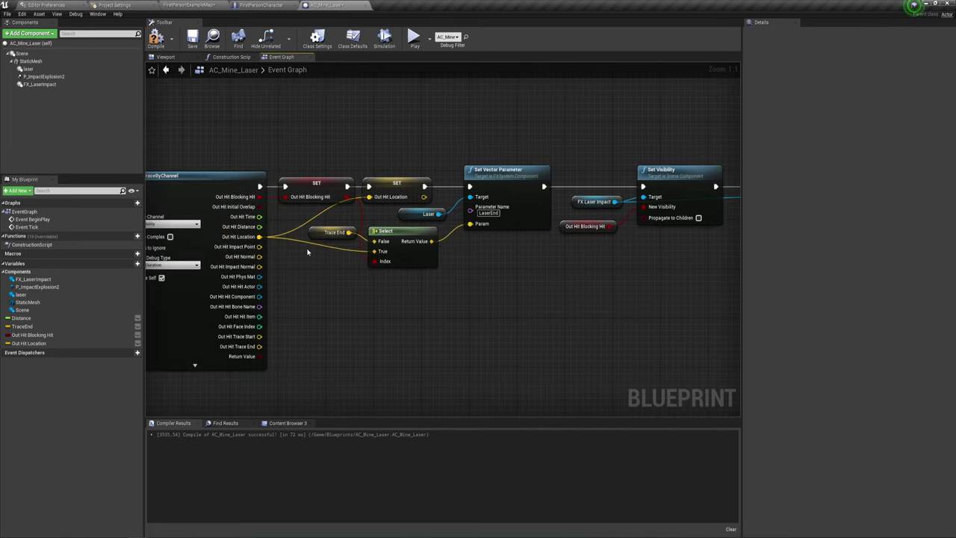
{"action": "right_click_drag", "start_coordinate": [428, 235], "coordinate": [225, 225]}
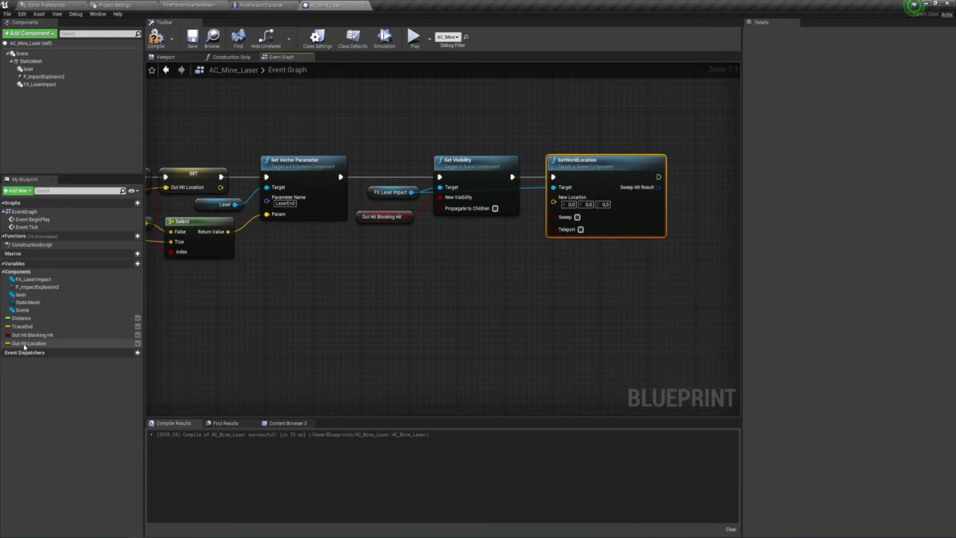
{"action": "left_click_drag", "start_coordinate": [29, 343], "coordinate": [521, 239]}
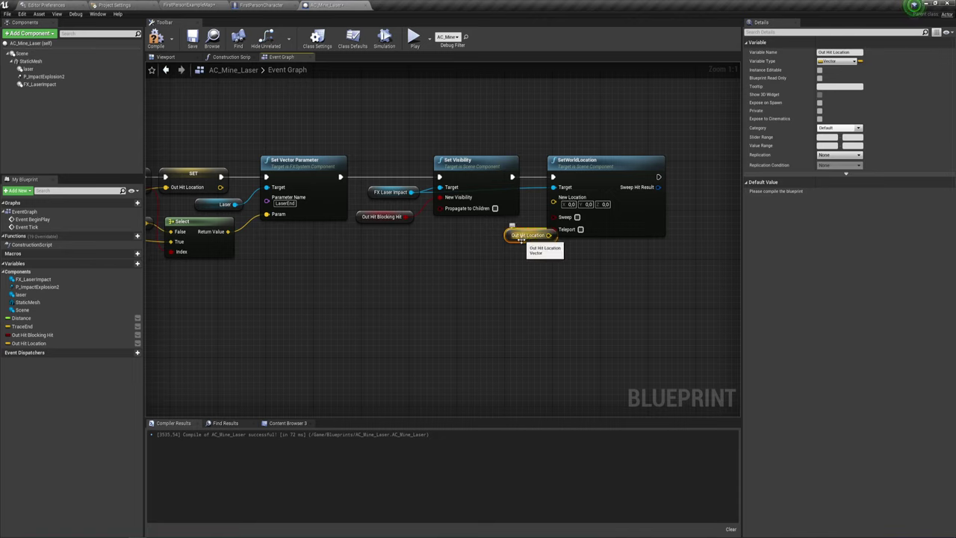
{"action": "left_click", "coordinate": [525, 245]}
{"action": "mouse_move", "coordinate": [525, 238]}
{"action": "left_mouse_down"}
{"action": "mouse_move", "coordinate": [492, 237]}
{"action": "mouse_move", "coordinate": [554, 197]}
{"action": "left_mouse_up"}
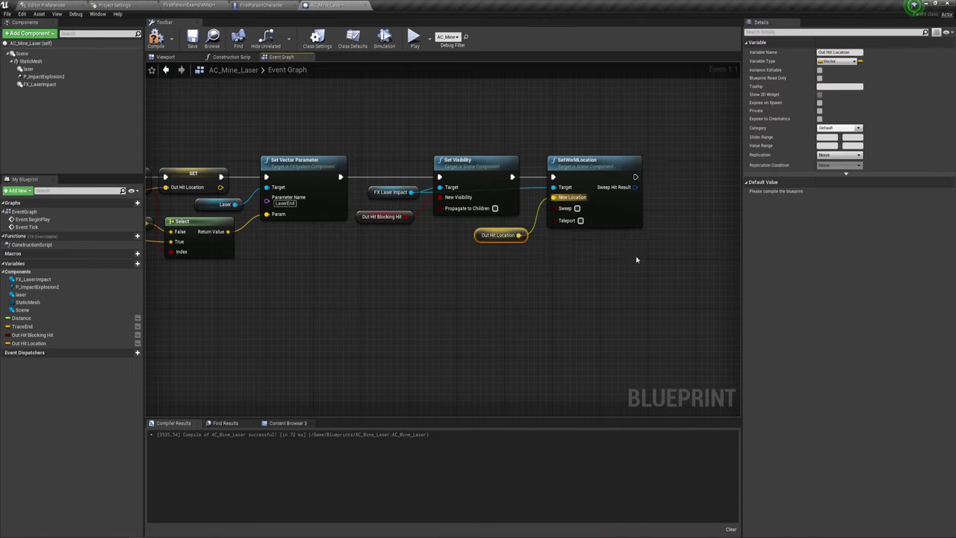
{"action": "right_click_drag", "start_coordinate": [221, 169], "coordinate": [327, 188]}
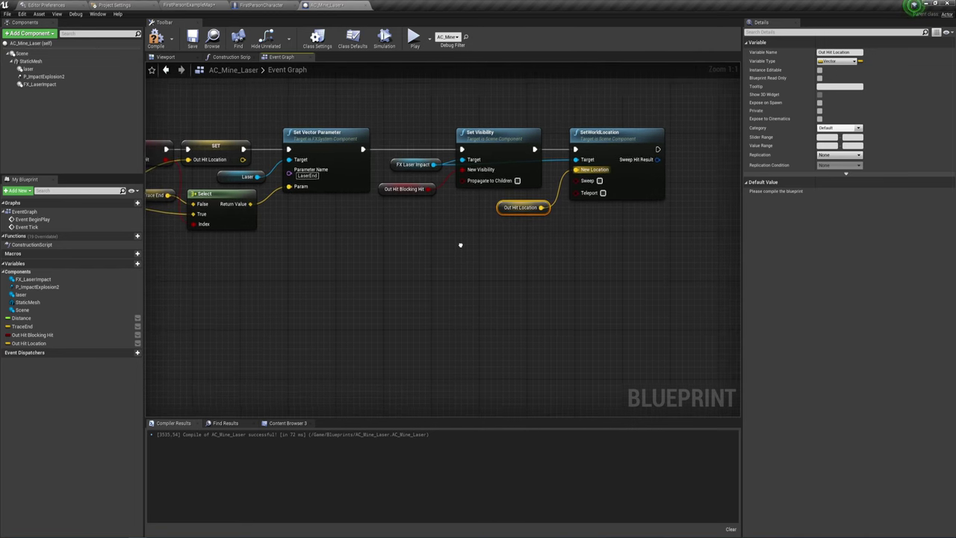
{"action": "right_click_drag", "start_coordinate": [499, 305], "coordinate": [488, 299]}
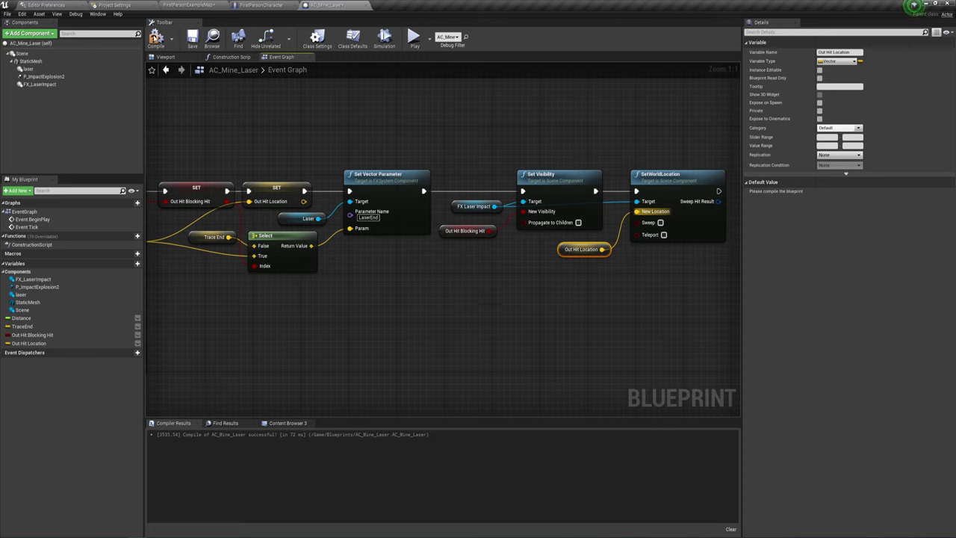
{"action": "left_click", "coordinate": [155, 37]}
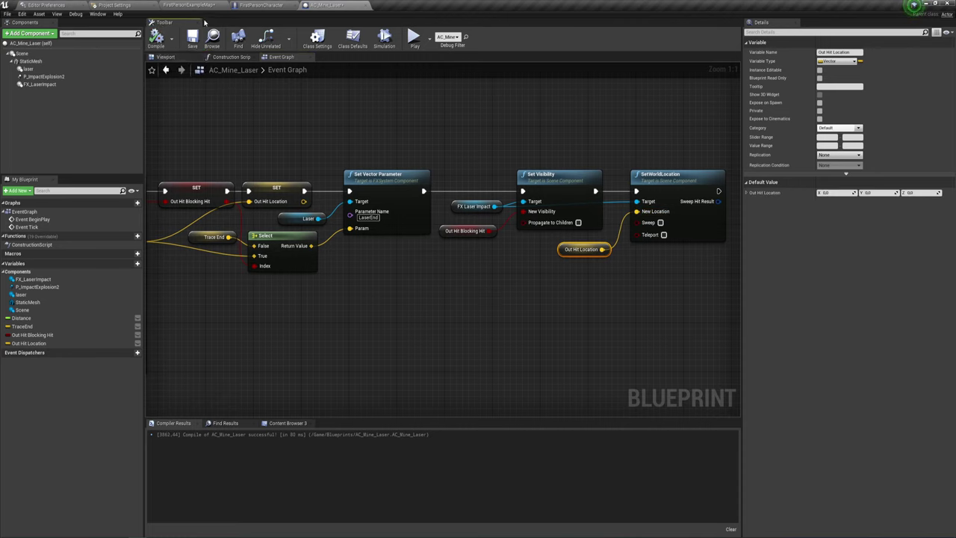
{"action": "left_click", "coordinate": [189, 4]}
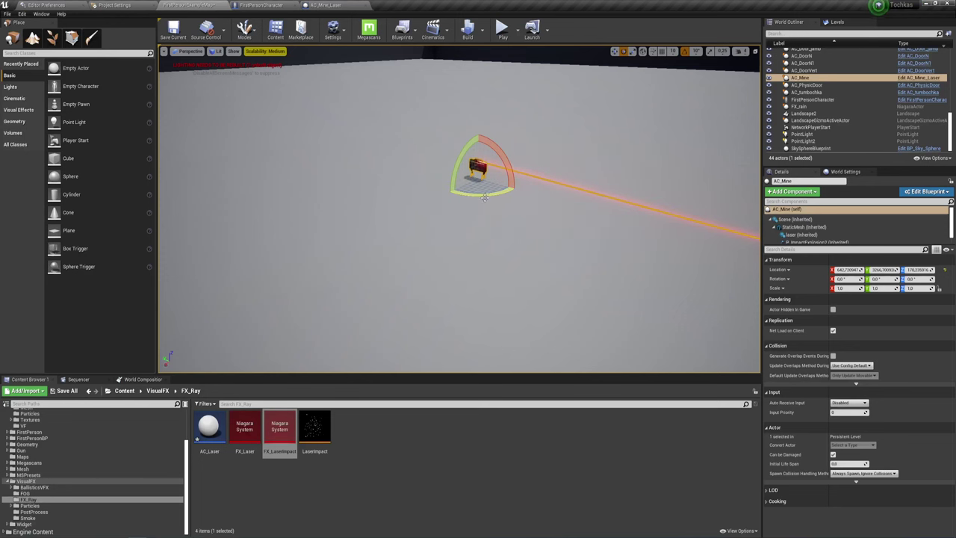
- Place a cube near the laser mine, run a brief play test, and return to AC_Mine_Laser
{"action": "mouse_move", "coordinate": [484, 197]}
{"action": "right_mouse_down"}
{"action": "mouse_move", "coordinate": [475, 188]}
{"action": "mouse_move", "coordinate": [483, 191]}
{"action": "right_mouse_up"}
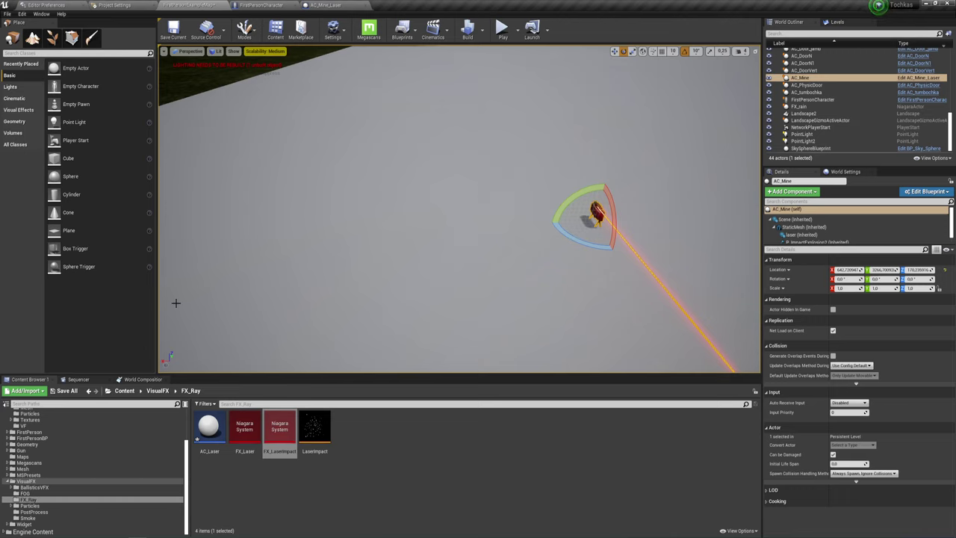
{"action": "mouse_move", "coordinate": [67, 159]}
{"action": "left_mouse_down"}
{"action": "mouse_move", "coordinate": [359, 188]}
{"action": "mouse_move", "coordinate": [277, 193]}
{"action": "mouse_move", "coordinate": [270, 172]}
{"action": "left_mouse_up"}
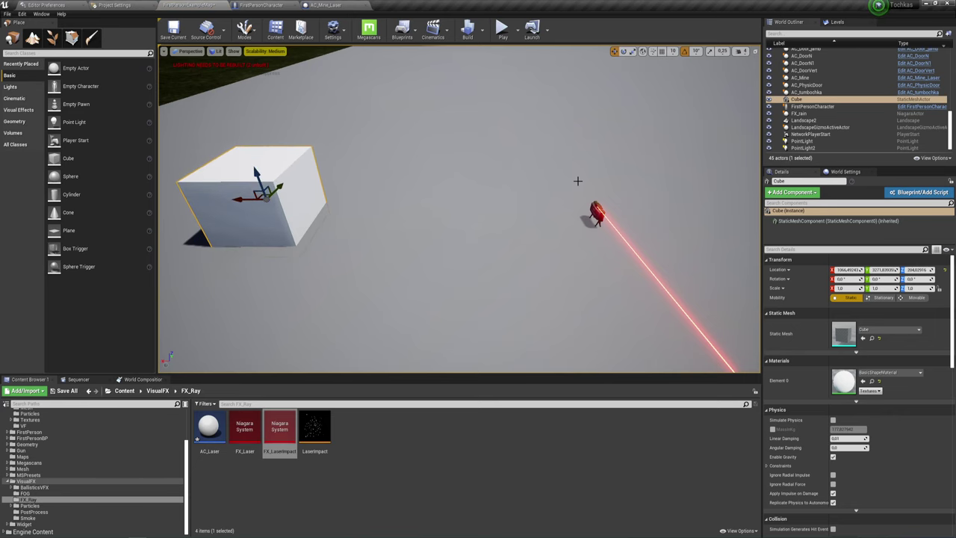
{"action": "left_click", "coordinate": [502, 28]}
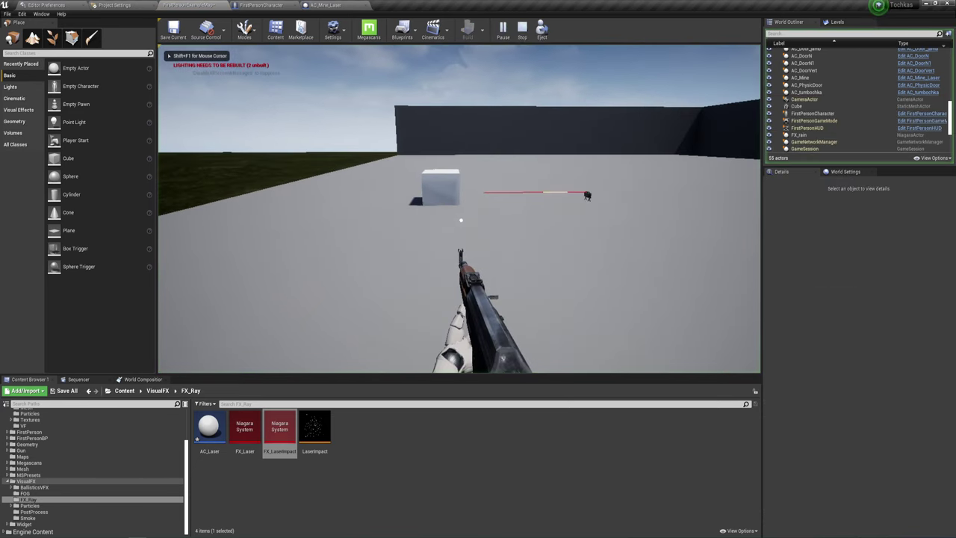
{"action": "key", "text": "Escape"}
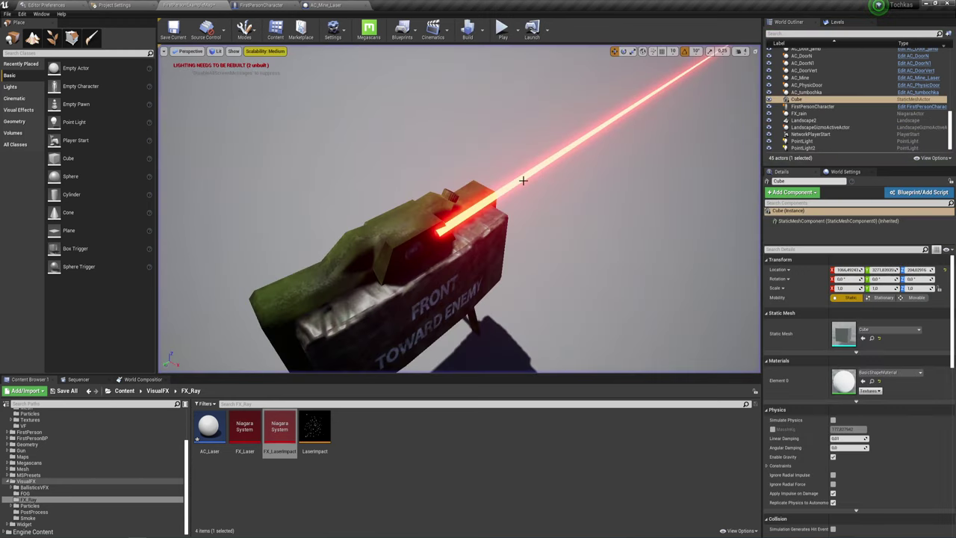
{"action": "mouse_move", "coordinate": [554, 187]}
{"action": "right_mouse_down"}
{"action": "mouse_move", "coordinate": [554, 217]}
{"action": "mouse_move", "coordinate": [523, 220]}
{"action": "right_mouse_up"}
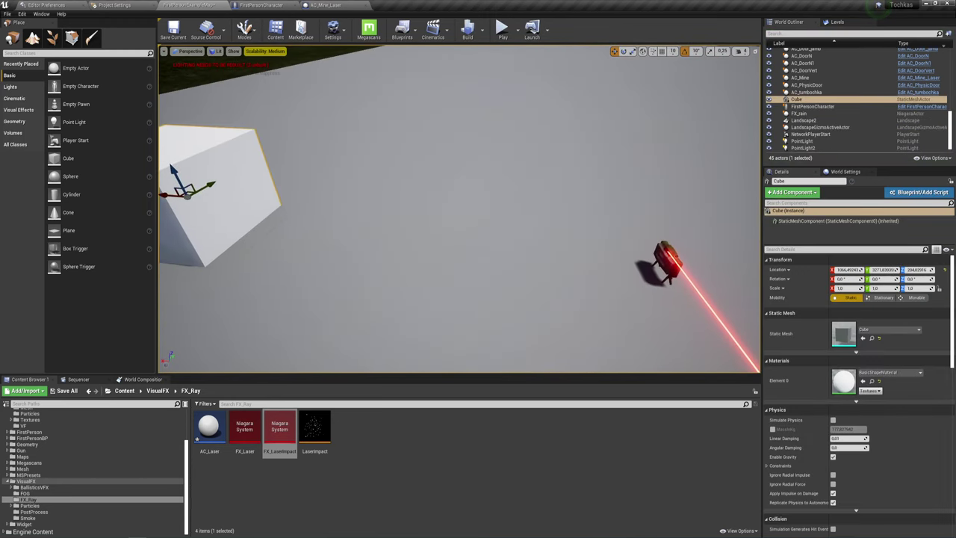
{"action": "left_click", "coordinate": [326, 5]}
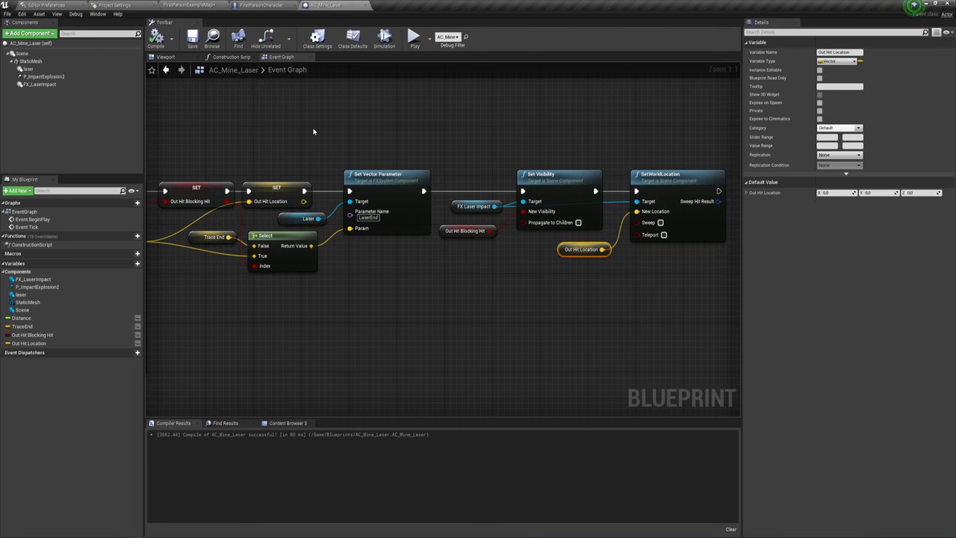
- Set LineTraceByChannel's Draw Debug Type to None and recompile the blueprint
{"action": "right_click_drag", "start_coordinate": [313, 132], "coordinate": [637, 65]}
{"action": "left_click", "coordinate": [372, 203]}
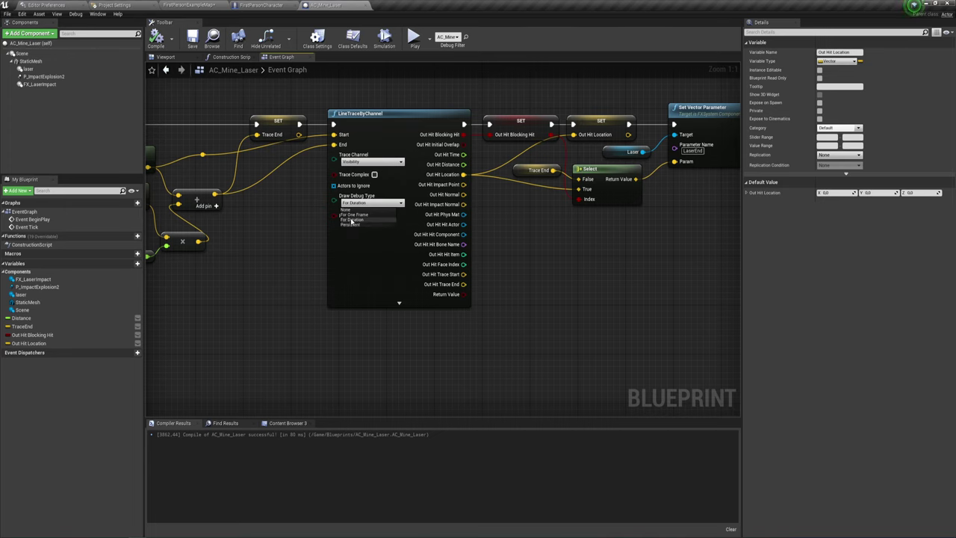
{"action": "left_click", "coordinate": [350, 210]}
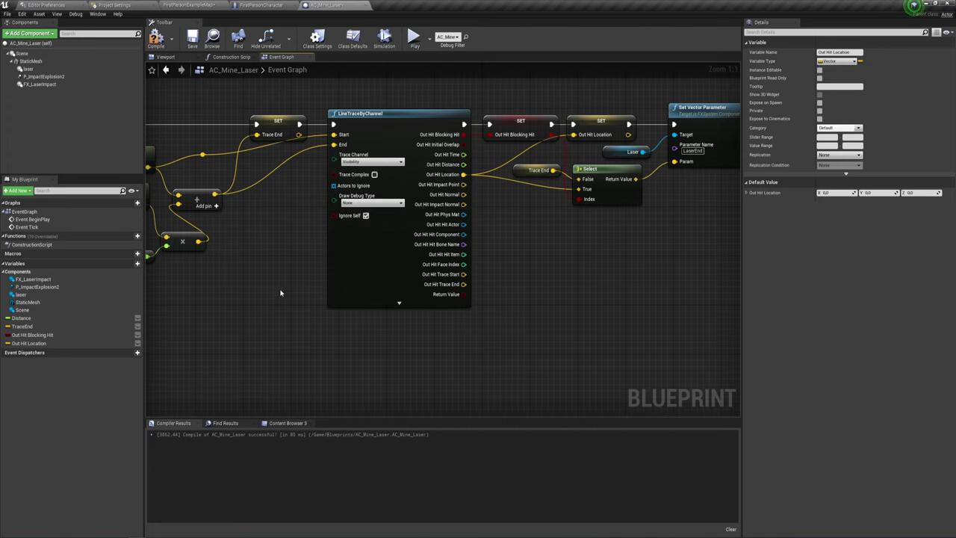
{"action": "right_click_drag", "start_coordinate": [241, 271], "coordinate": [416, 254]}
{"action": "left_click", "coordinate": [288, 239]}
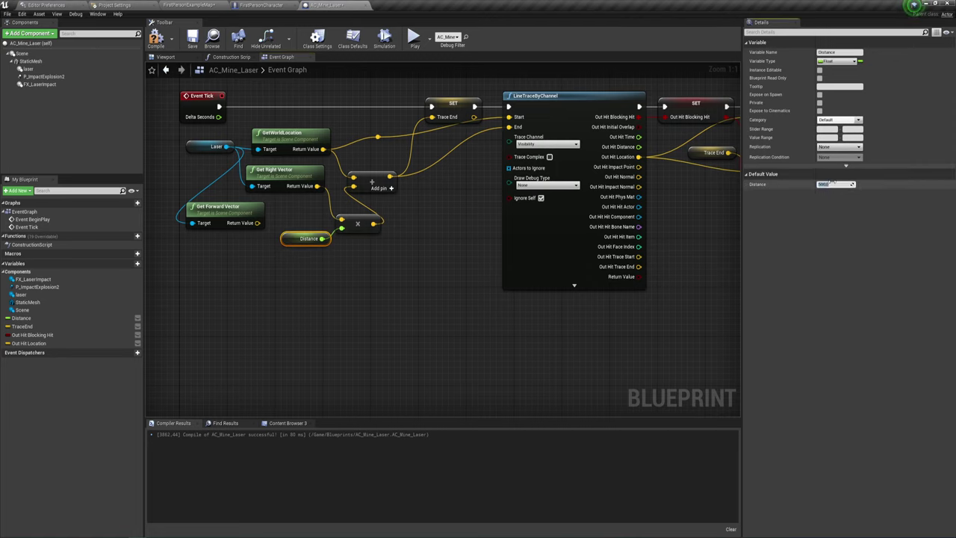
{"action": "left_click", "coordinate": [156, 39]}
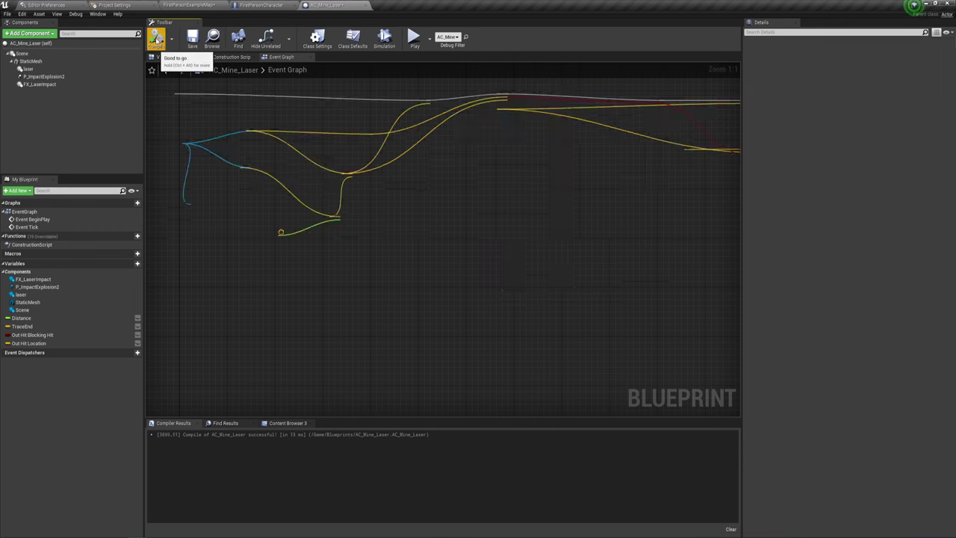
- Start another play test in the level and take control of the player
{"action": "left_click", "coordinate": [188, 5]}
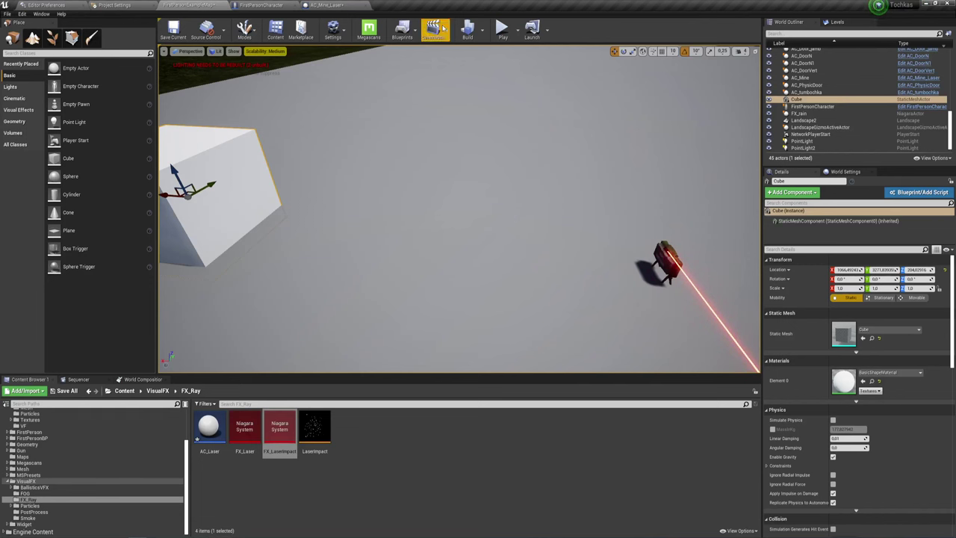
{"action": "left_click", "coordinate": [502, 29]}
{"action": "left_click", "coordinate": [481, 134]}
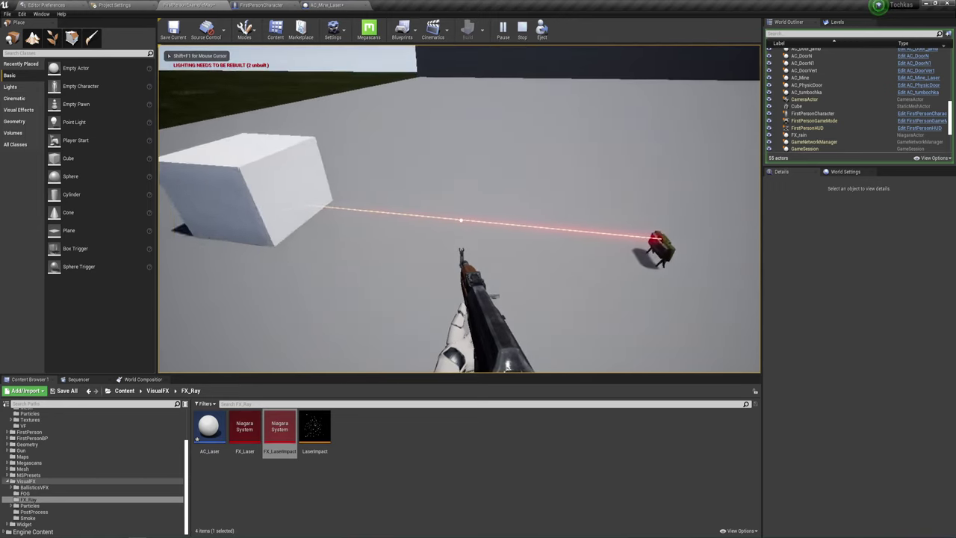
- Walk toward the cube, then fly the debug camera to the cube and laser before ending the test
{"action": "key", "text": "w"}
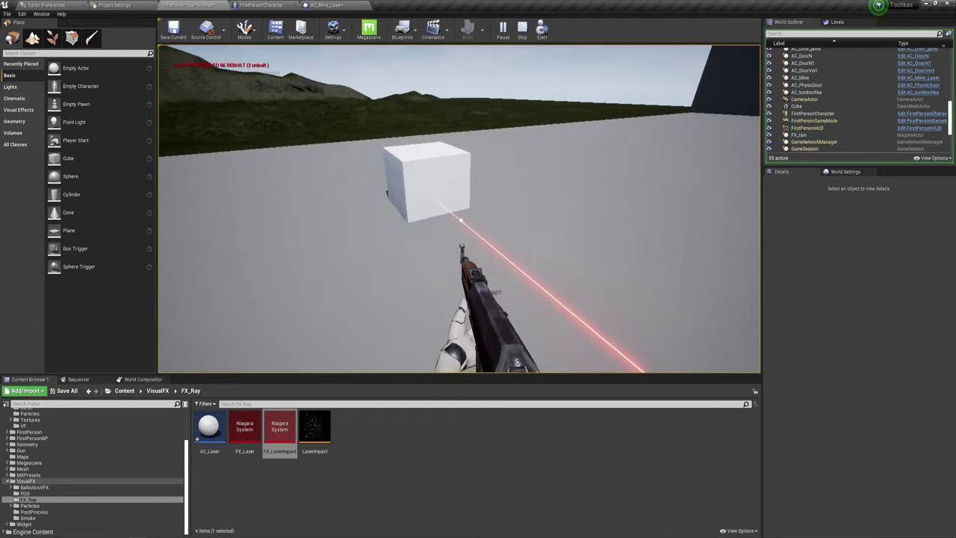
{"action": "key", "text": "w"}
{"action": "key", "text": "s"}
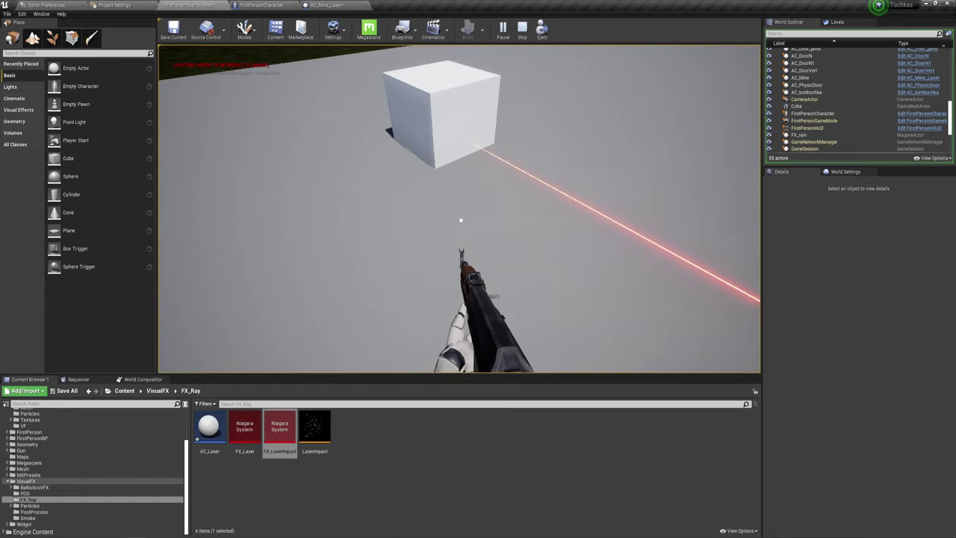
{"action": "key", "text": "semicolon"}
{"action": "key", "text": "w"}
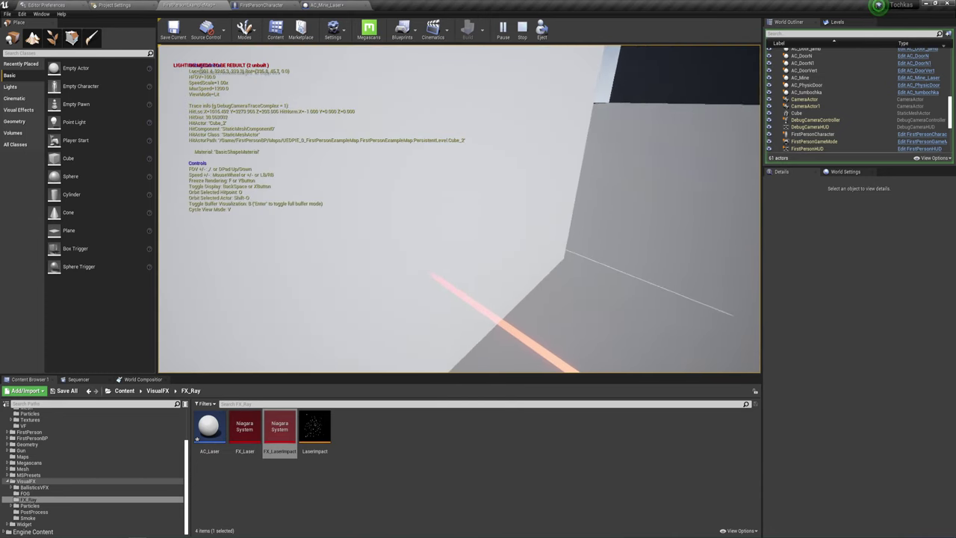
{"action": "key", "text": "Escape"}
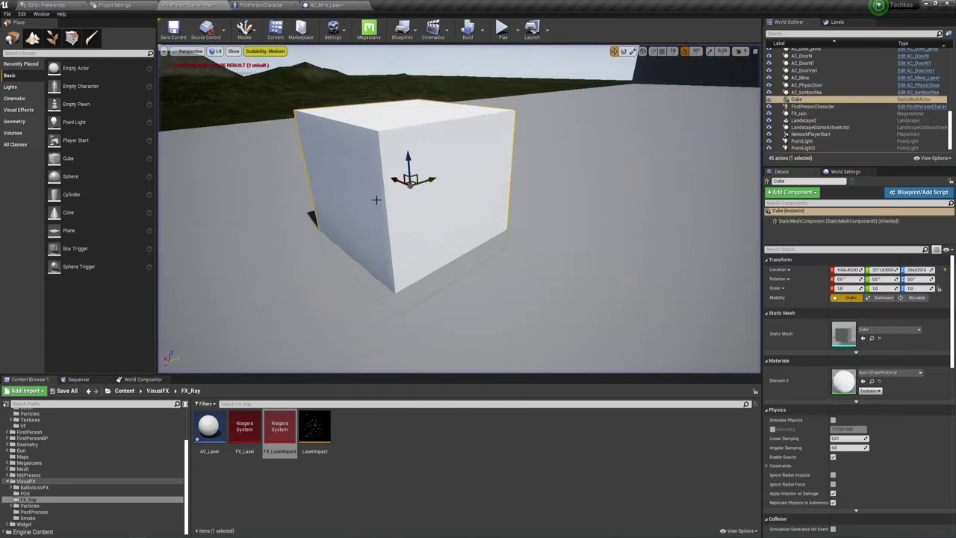
- Give the cube the red BasicAsset01 material and inspect it with the debug camera in a play test
{"action": "left_click", "coordinate": [893, 373]}
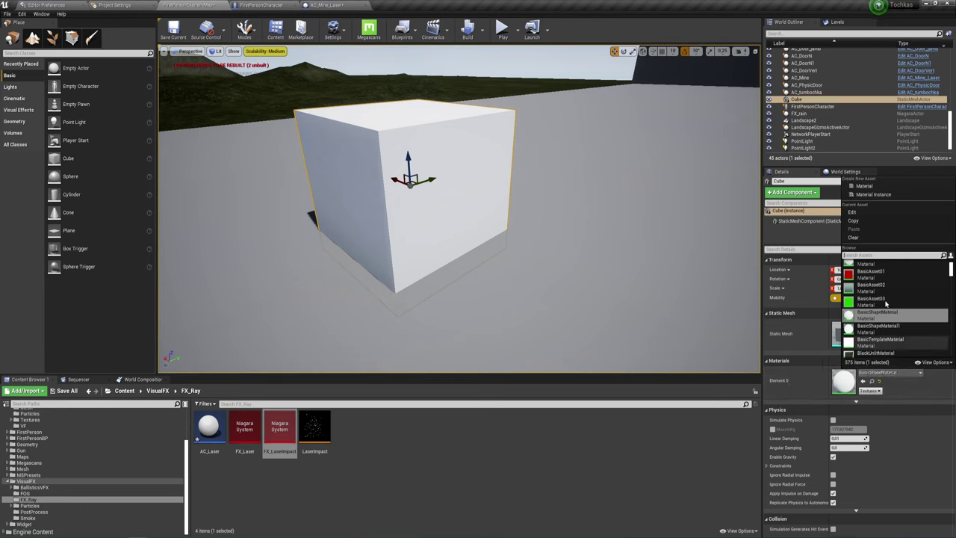
{"action": "left_click", "coordinate": [866, 275]}
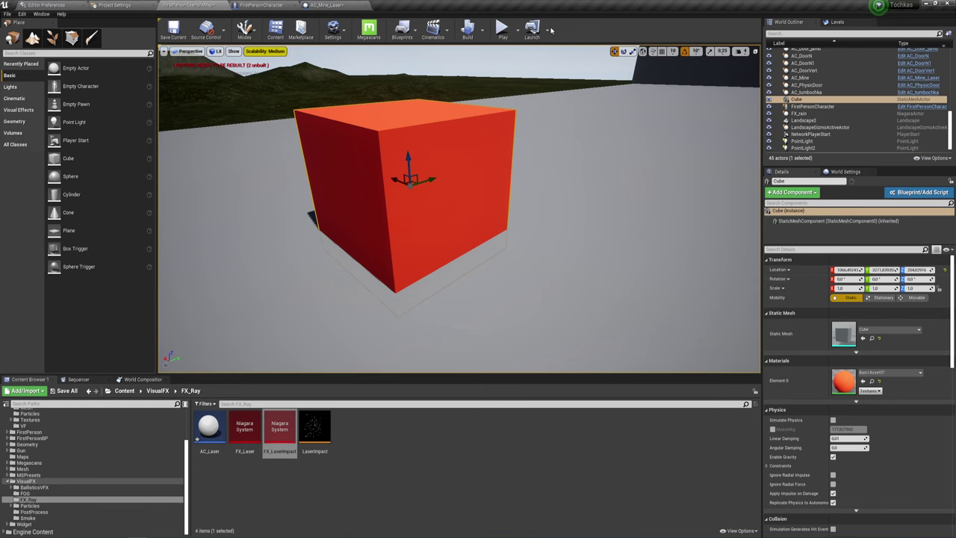
{"action": "left_click", "coordinate": [503, 30]}
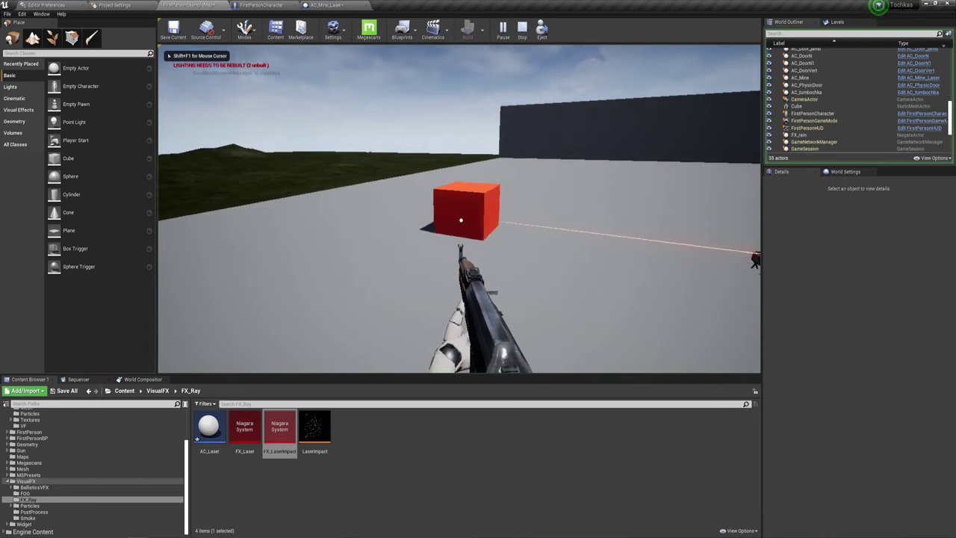
{"action": "key", "text": "semicolon"}
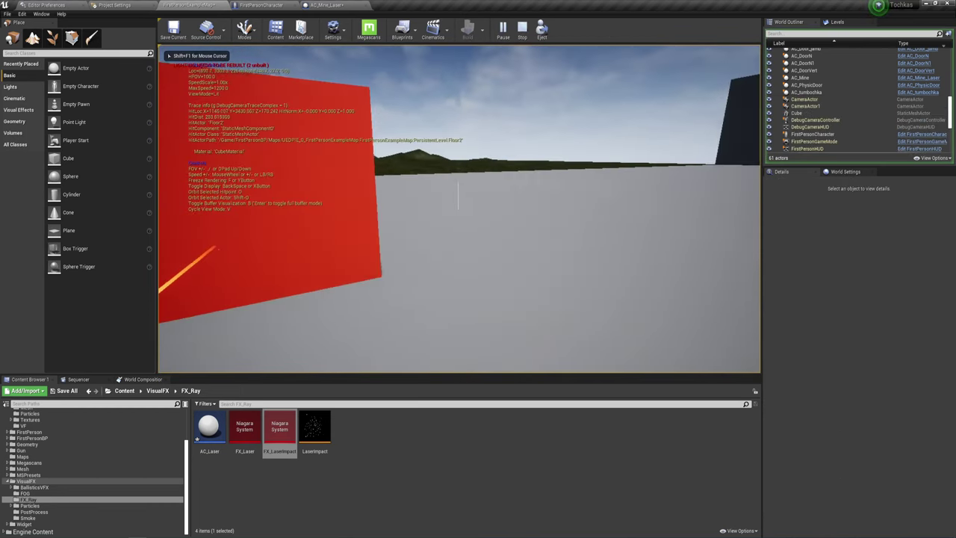
{"action": "key", "text": "w"}
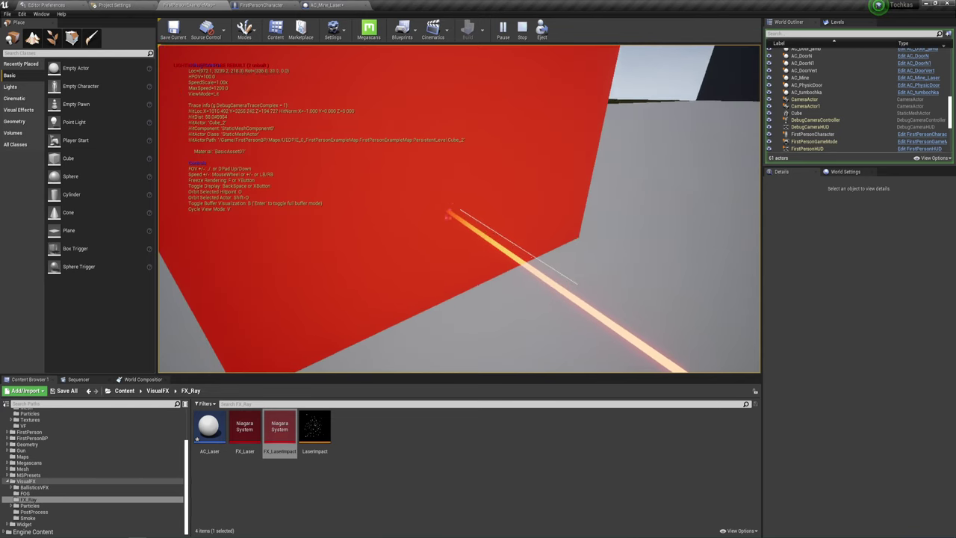
{"action": "key", "text": "s"}
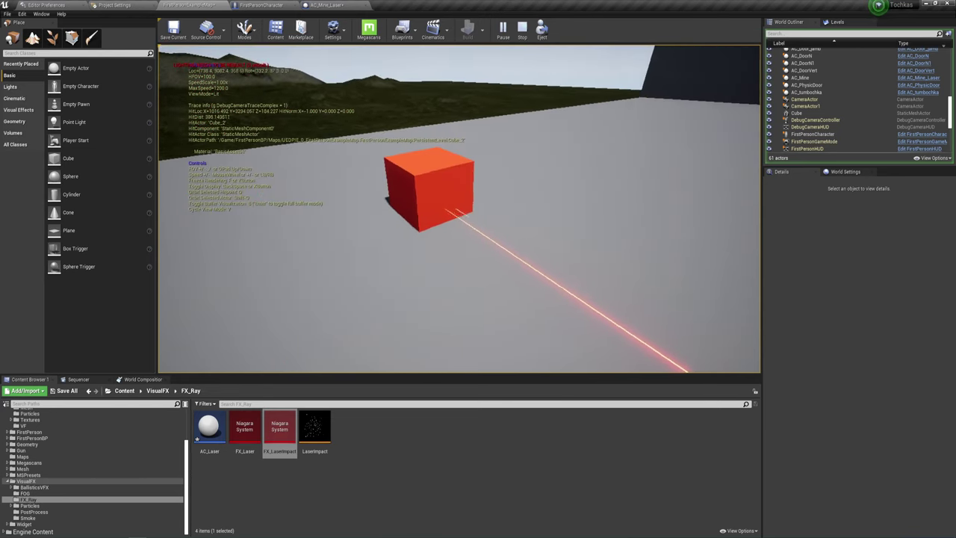
{"action": "key", "text": "Escape"}
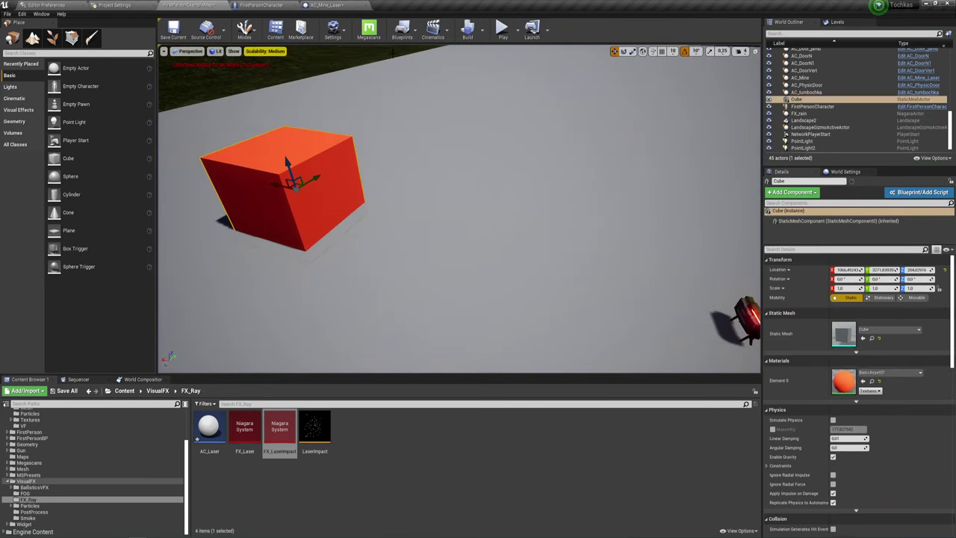
- Reopen the AC_Mine_Laser blueprint and reframe its Event Graph around the node network
{"action": "left_click", "coordinate": [345, 4]}
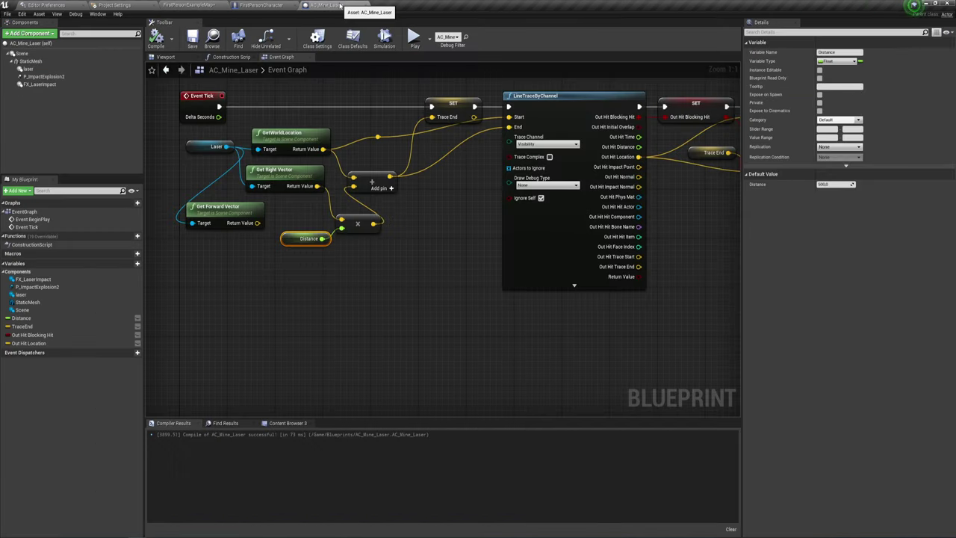
{"action": "scroll", "coordinate": [532, 172], "scroll_direction": "down", "scroll_amount": 4}
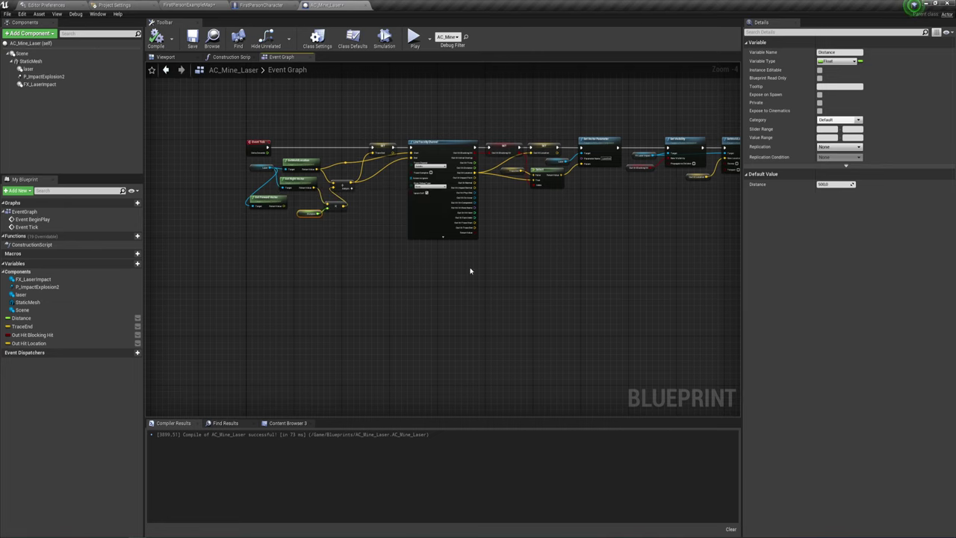
{"action": "mouse_move", "coordinate": [411, 278]}
{"action": "right_mouse_down"}
{"action": "mouse_move", "coordinate": [485, 268]}
{"action": "mouse_move", "coordinate": [378, 250]}
{"action": "right_mouse_up"}
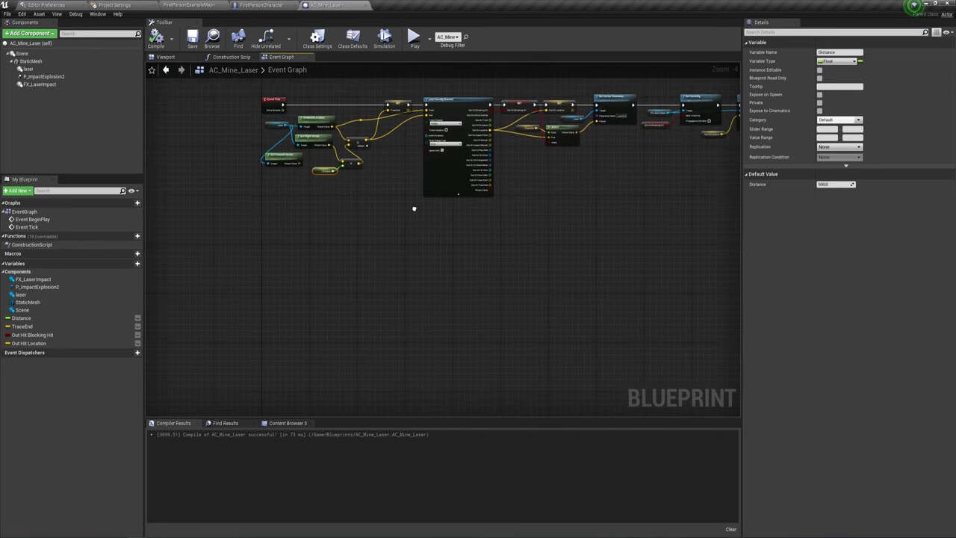
{"action": "scroll", "coordinate": [348, 244], "scroll_direction": "up", "scroll_amount": 1}
{"action": "scroll", "coordinate": [437, 255], "scroll_direction": "up", "scroll_amount": 1}
{"action": "right_click_drag", "start_coordinate": [438, 255], "coordinate": [427, 237]}
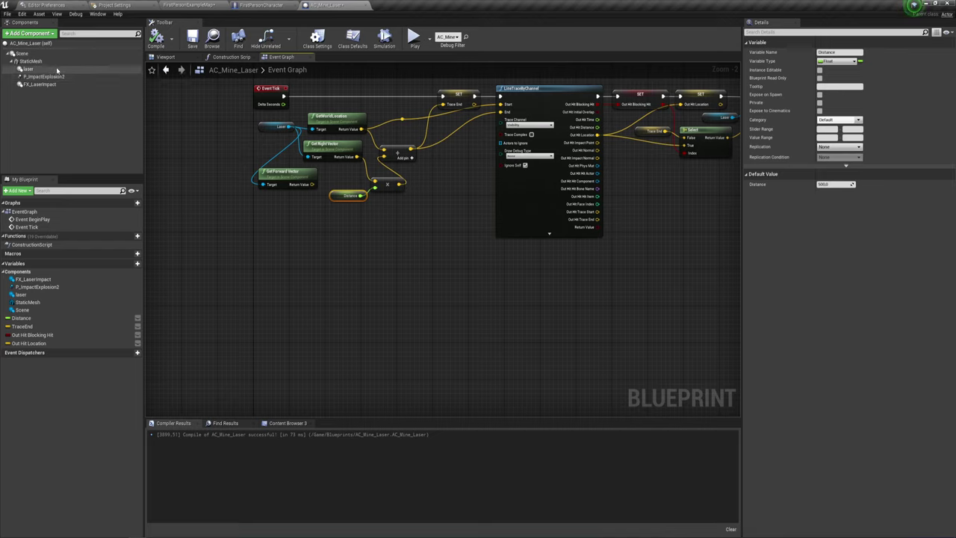
- Orbit the blueprint's 3D preview around the mine and along its laser beam
{"action": "left_click", "coordinate": [179, 58]}
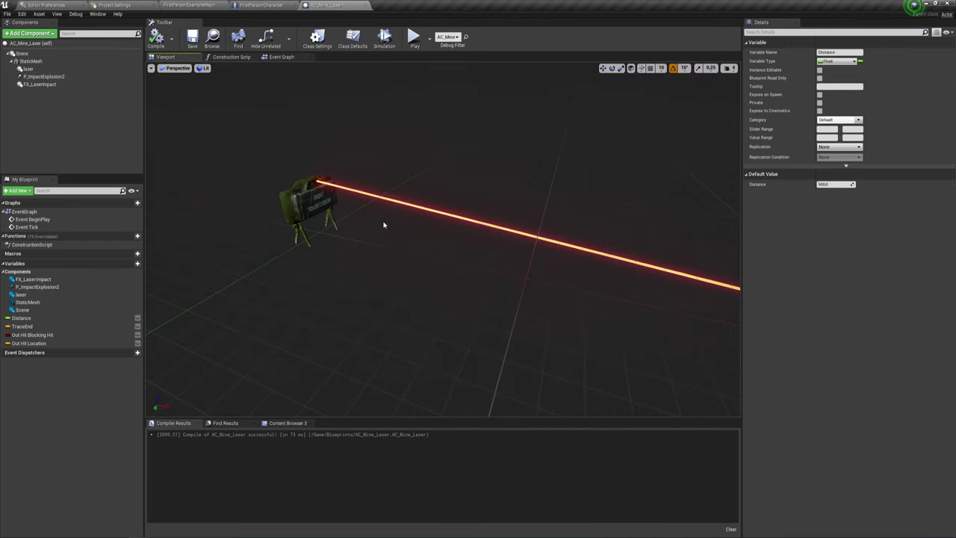
{"action": "right_click_drag", "start_coordinate": [184, 101], "coordinate": [505, 264]}
{"action": "scroll", "coordinate": [371, 404], "scroll_direction": "down", "scroll_amount": 5}
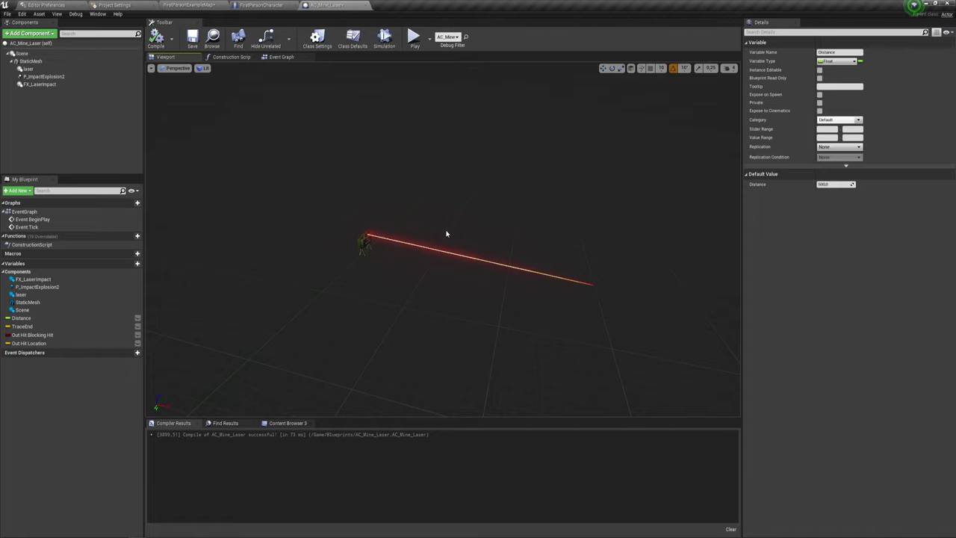
{"action": "mouse_move", "coordinate": [438, 249]}
{"action": "right_mouse_down"}
{"action": "mouse_move", "coordinate": [418, 284]}
{"action": "mouse_move", "coordinate": [161, 159]}
{"action": "right_mouse_up"}
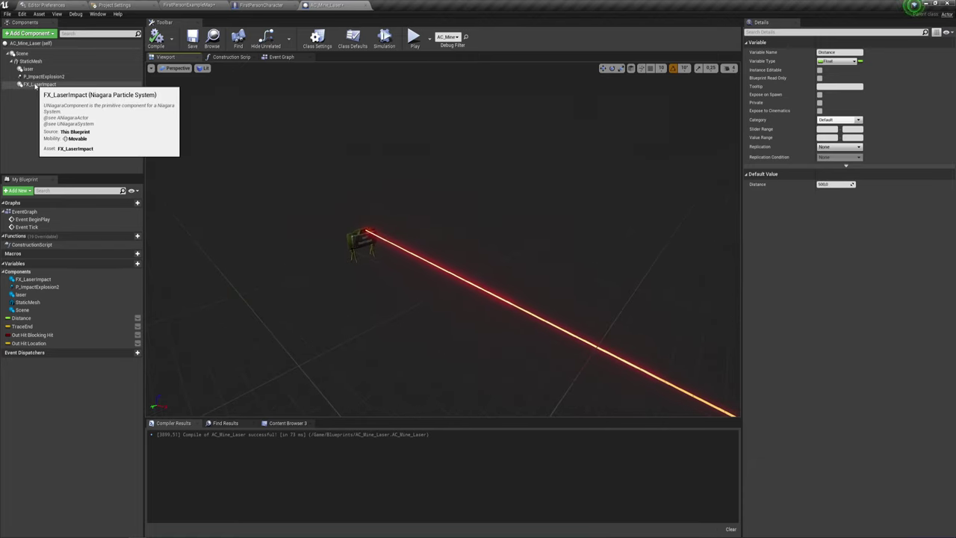
- Add a Box Collision component and attach it under the laser component
{"action": "left_click", "coordinate": [46, 34]}
{"action": "scroll", "coordinate": [36, 166], "scroll_direction": "down", "scroll_amount": 2}
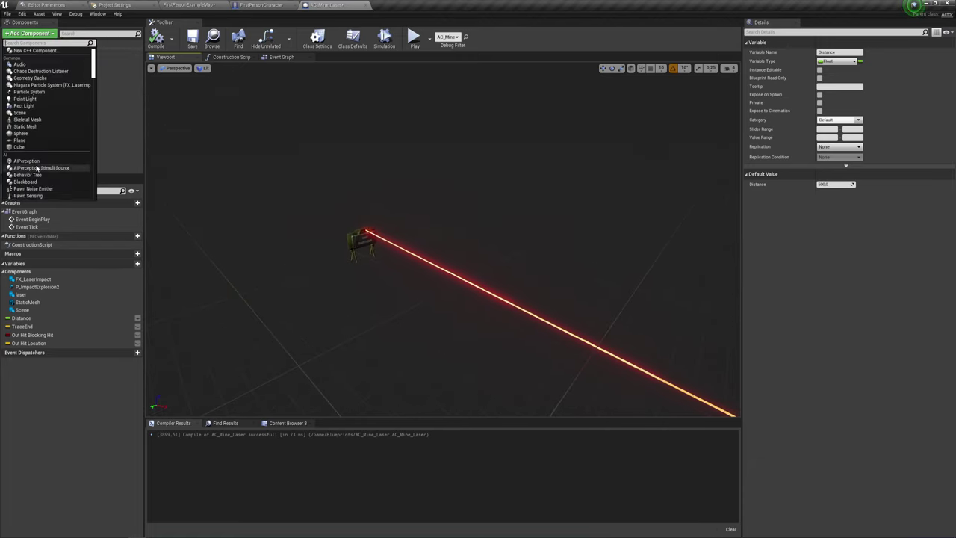
{"action": "scroll", "coordinate": [36, 166], "scroll_direction": "down", "scroll_amount": 2}
{"action": "scroll", "coordinate": [37, 166], "scroll_direction": "down", "scroll_amount": 2}
{"action": "scroll", "coordinate": [36, 166], "scroll_direction": "down", "scroll_amount": 2}
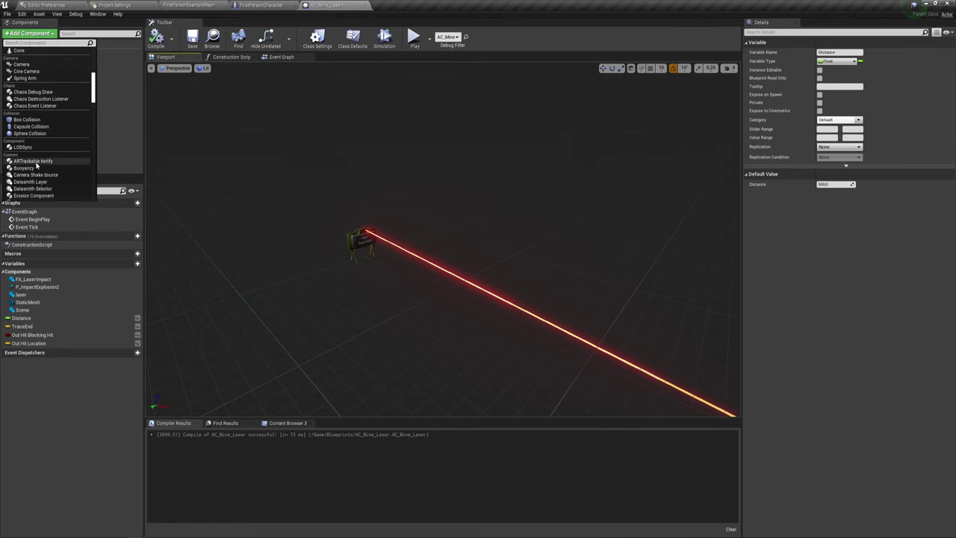
{"action": "left_click", "coordinate": [33, 119]}
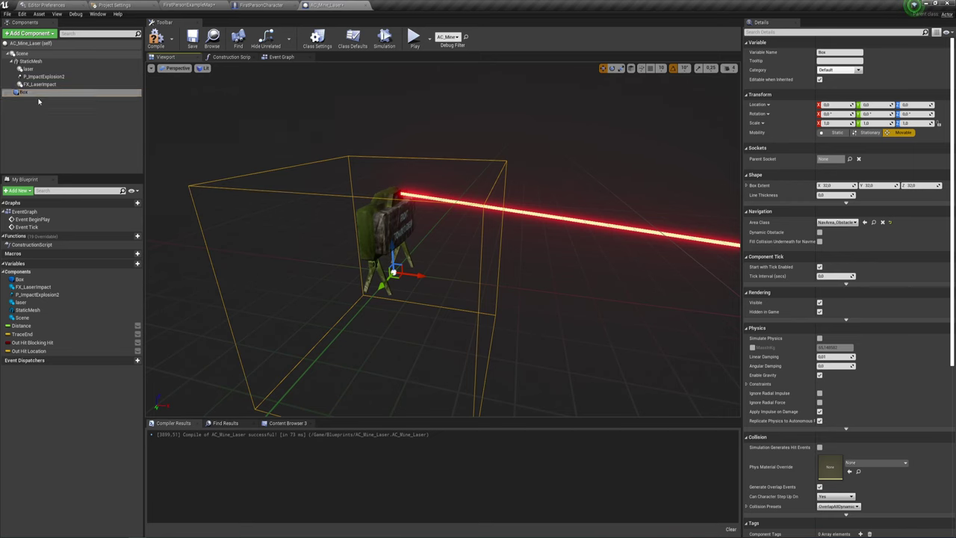
{"action": "left_click_drag", "start_coordinate": [22, 92], "coordinate": [27, 72]}
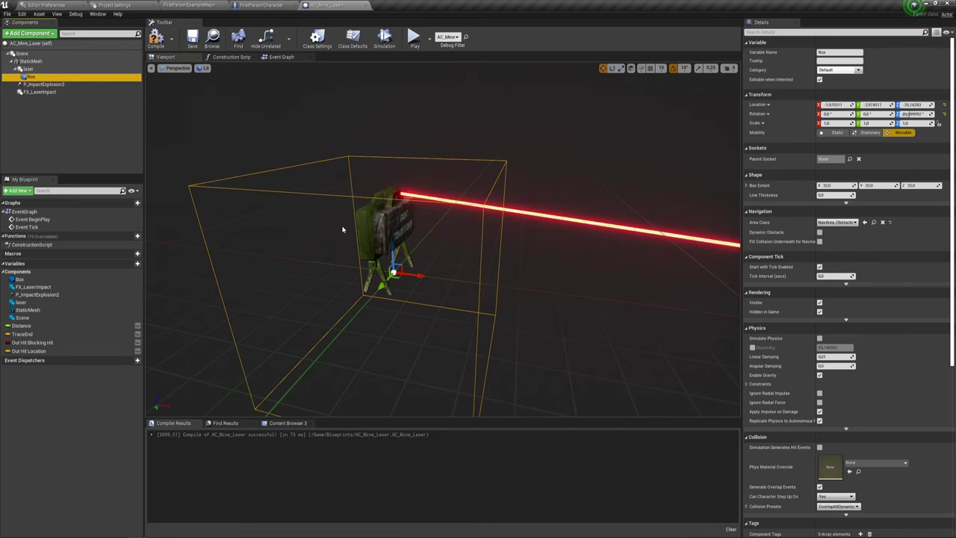
- Move the box to the laser's origin along the beam and compile the blueprint
{"action": "mouse_move", "coordinate": [388, 247]}
{"action": "left_mouse_down"}
{"action": "mouse_move", "coordinate": [409, 195]}
{"action": "mouse_move", "coordinate": [424, 195]}
{"action": "mouse_move", "coordinate": [389, 186]}
{"action": "mouse_move", "coordinate": [391, 200]}
{"action": "mouse_move", "coordinate": [341, 202]}
{"action": "mouse_move", "coordinate": [483, 193]}
{"action": "left_mouse_up"}
{"action": "key", "text": "f"}
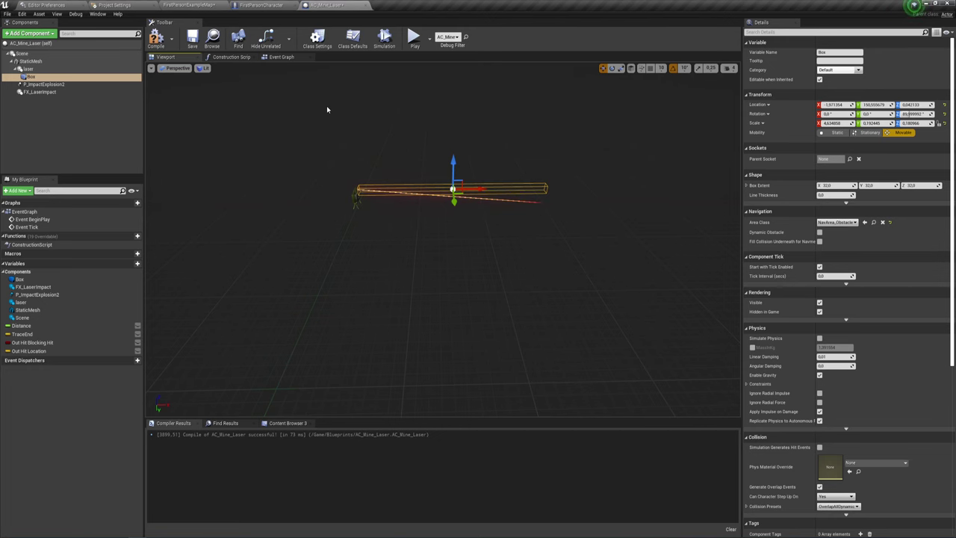
{"action": "left_click", "coordinate": [155, 39]}
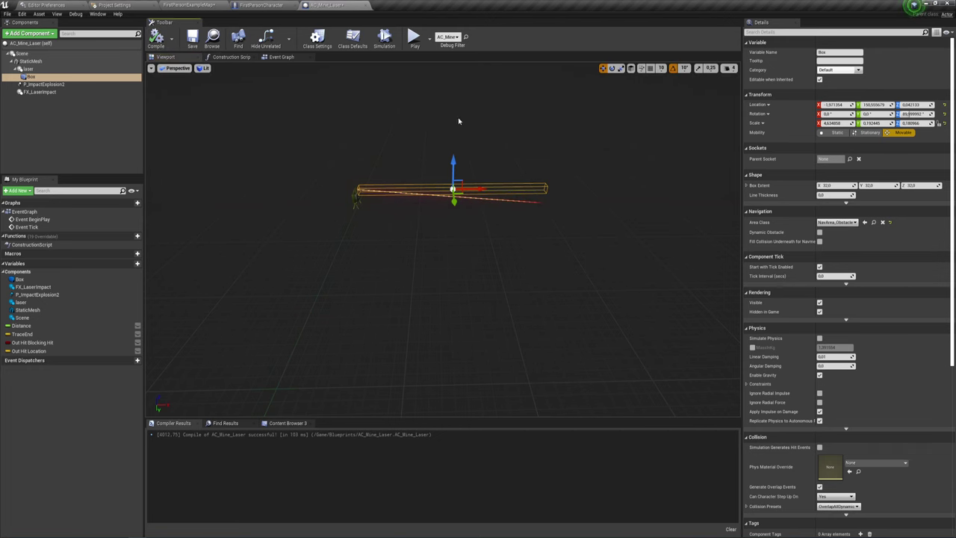
{"action": "right_click_drag", "start_coordinate": [459, 121], "coordinate": [465, 136]}
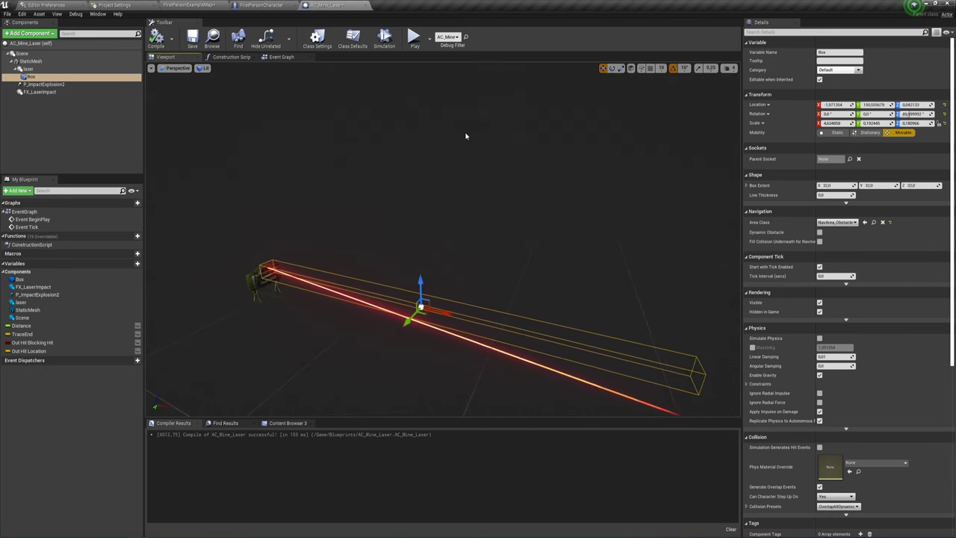
{"action": "right_click", "coordinate": [36, 76]}
{"action": "mouse_move", "coordinate": [112, 89]}
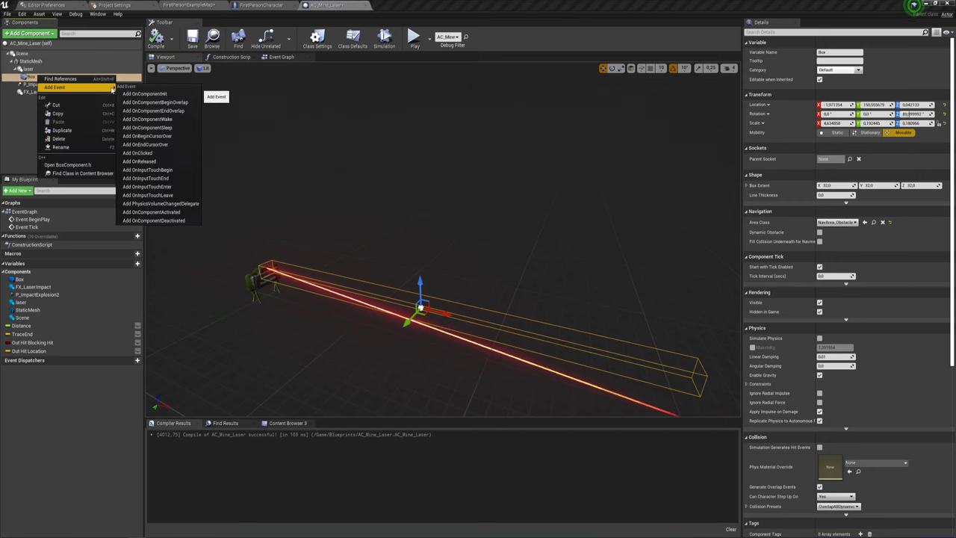
- Add the Box's On Component Begin Overlap event and cast its Other Actor to FirstPersonCharacter
{"action": "left_click", "coordinate": [155, 103]}
{"action": "right_click", "coordinate": [31, 76]}
{"action": "mouse_move", "coordinate": [75, 89]}
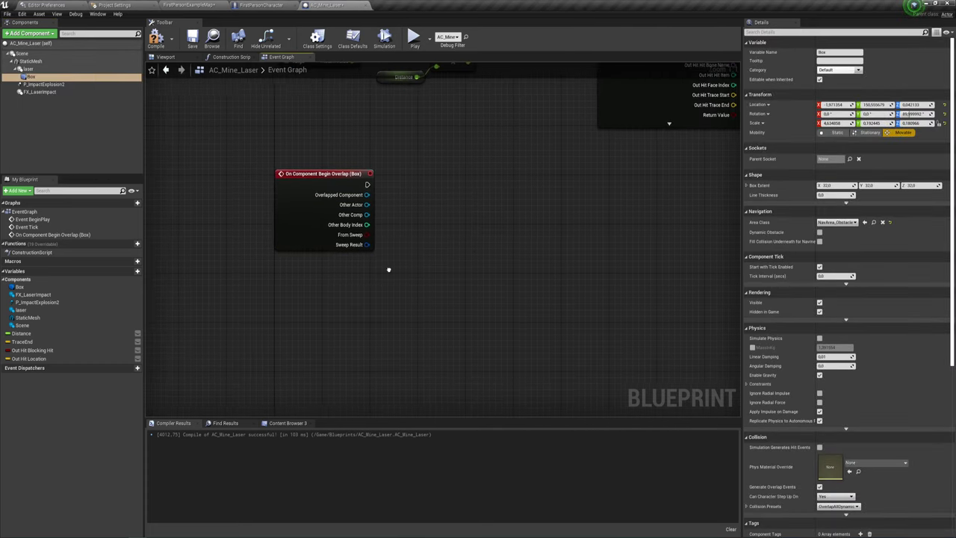
{"action": "left_click", "coordinate": [315, 196]}
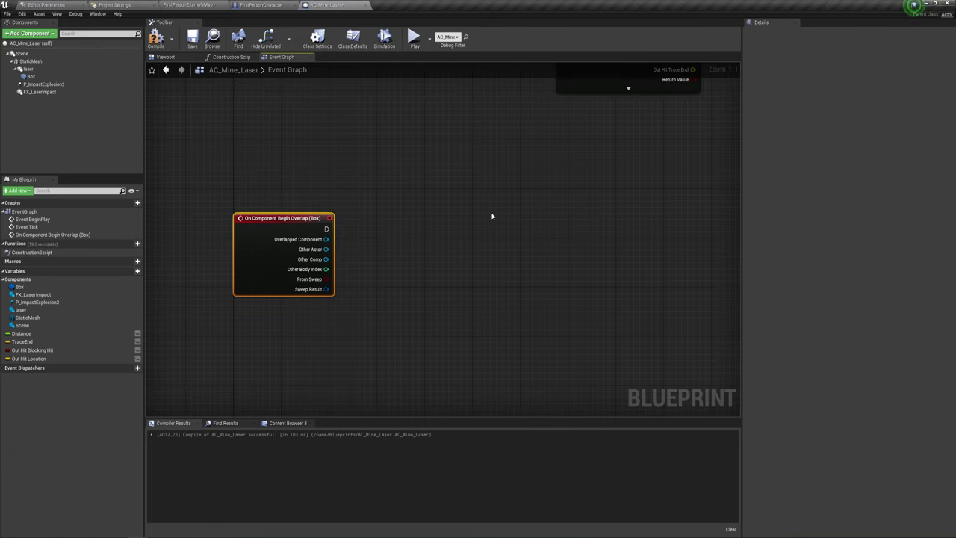
{"action": "left_click_drag", "start_coordinate": [327, 249], "coordinate": [369, 237]}
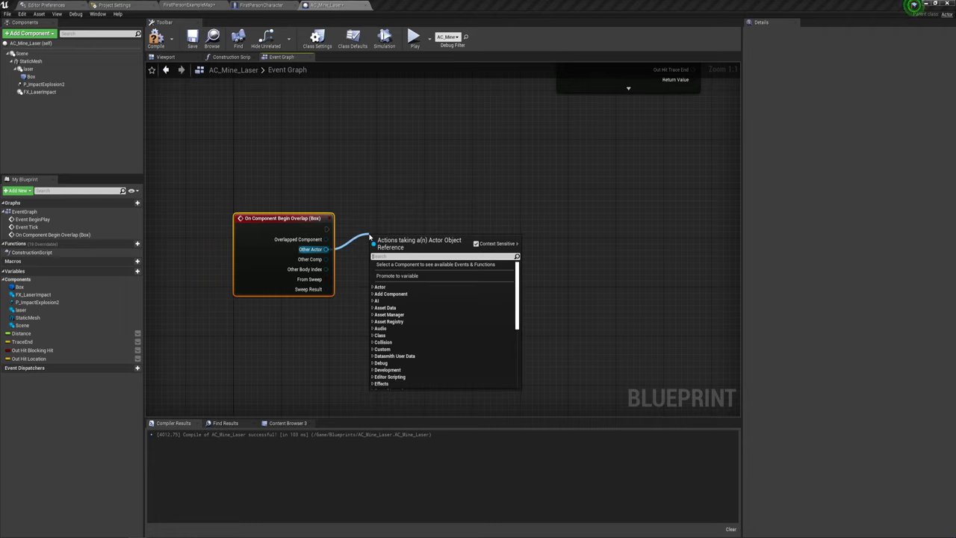
{"action": "type", "text": "cast"}
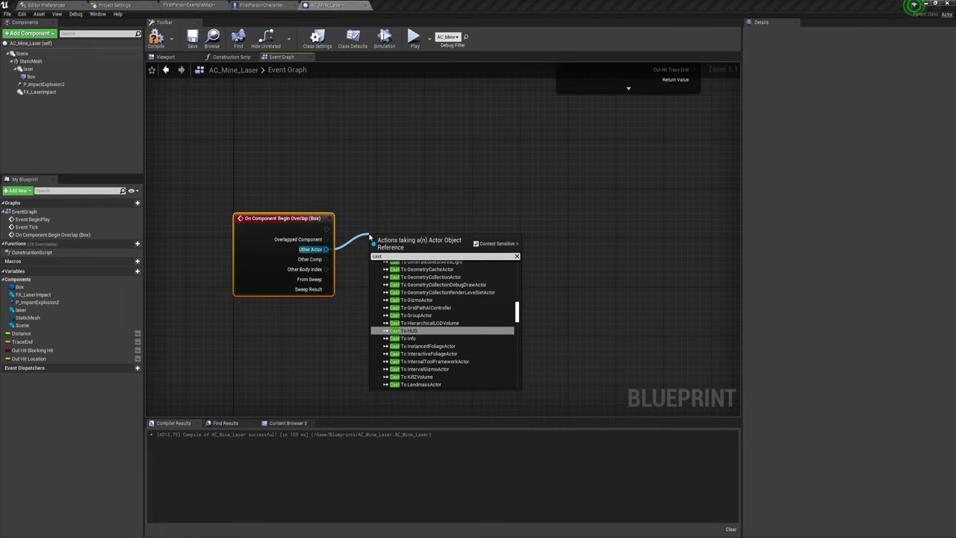
{"action": "type", "text": " to"}
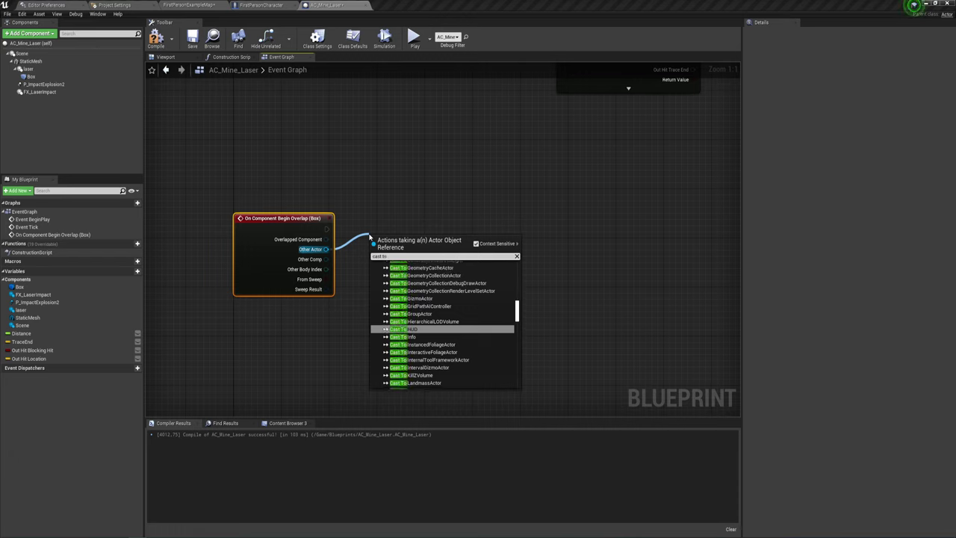
{"action": "type", "text": " fi"}
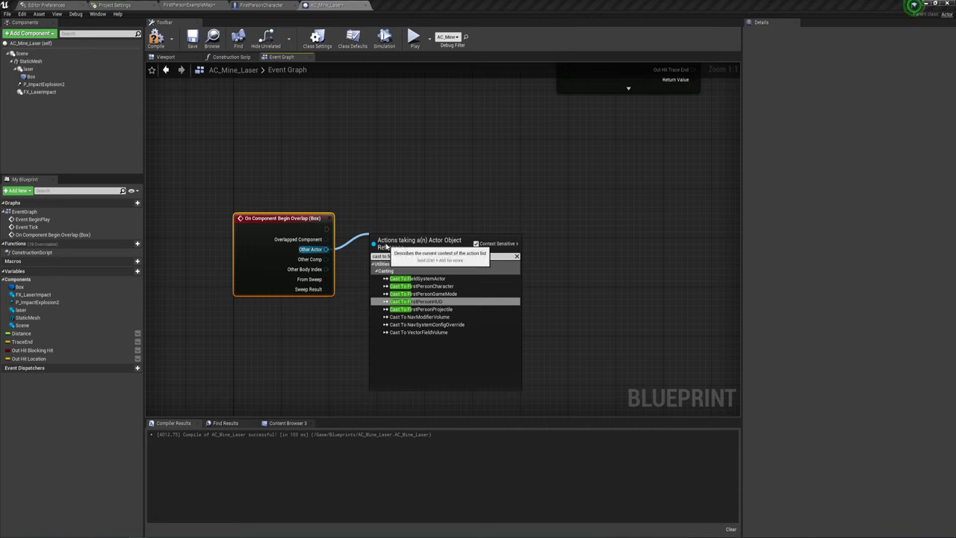
{"action": "left_click", "coordinate": [435, 286]}
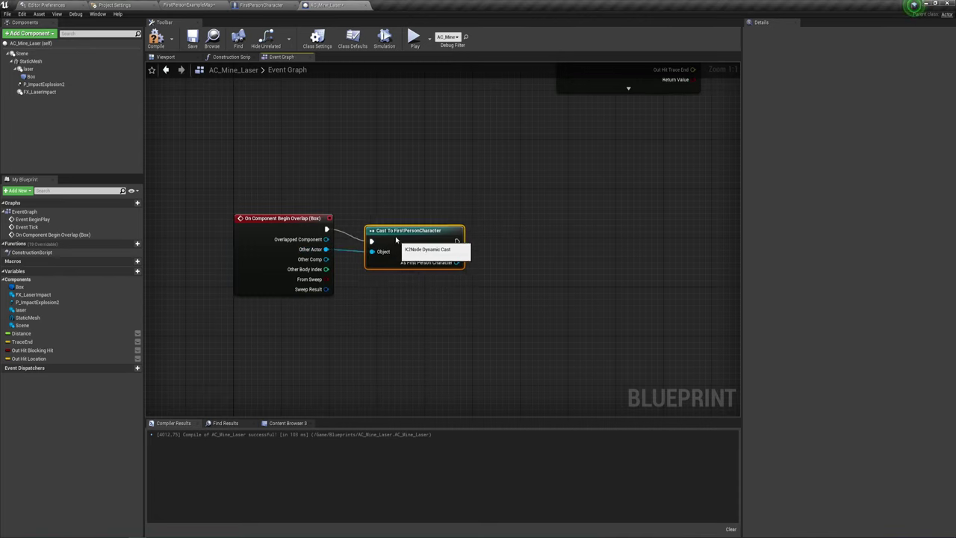
- Bring a P Impact Explosion 2 reference into the graph to the right of the cast
{"action": "left_click_drag", "start_coordinate": [392, 243], "coordinate": [374, 225]}
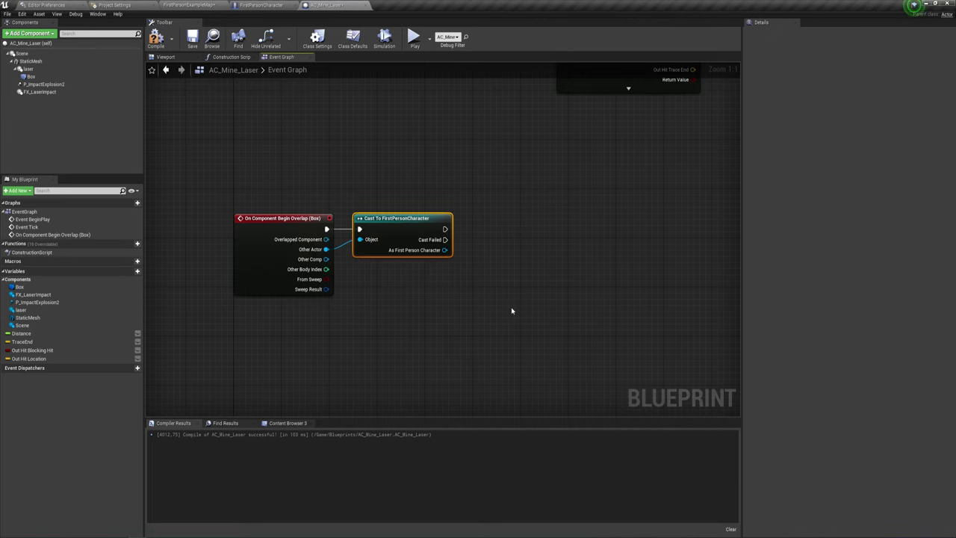
{"action": "right_click_drag", "start_coordinate": [510, 306], "coordinate": [340, 258]}
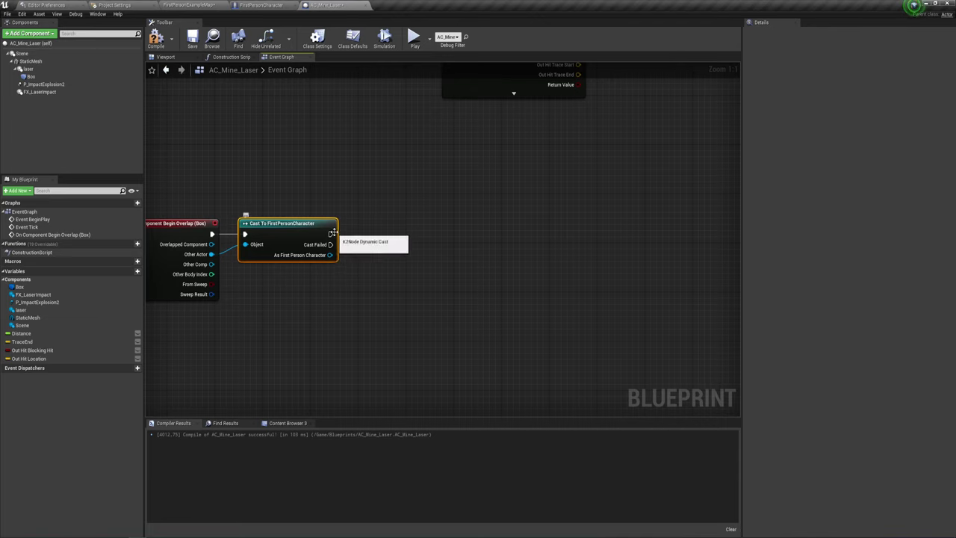
{"action": "left_click", "coordinate": [43, 84]}
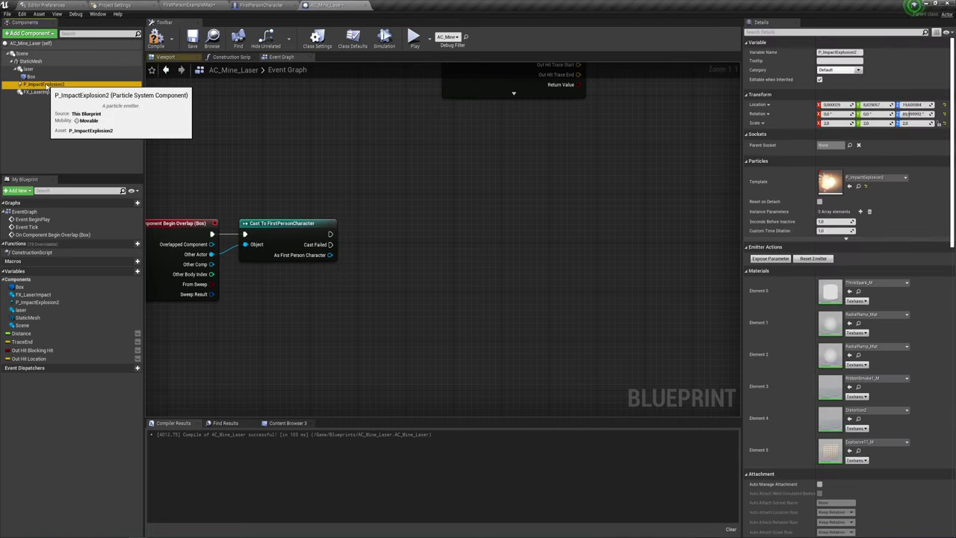
{"action": "mouse_move", "coordinate": [45, 86]}
{"action": "left_mouse_down"}
{"action": "mouse_move", "coordinate": [377, 247]}
{"action": "mouse_move", "coordinate": [366, 271]}
{"action": "left_mouse_up"}
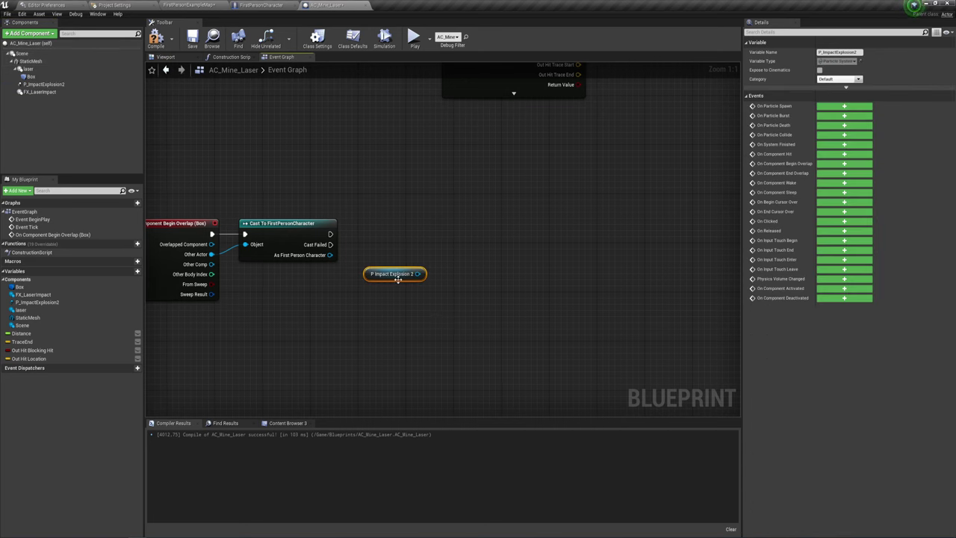
{"action": "left_click_drag", "start_coordinate": [398, 278], "coordinate": [536, 277]}
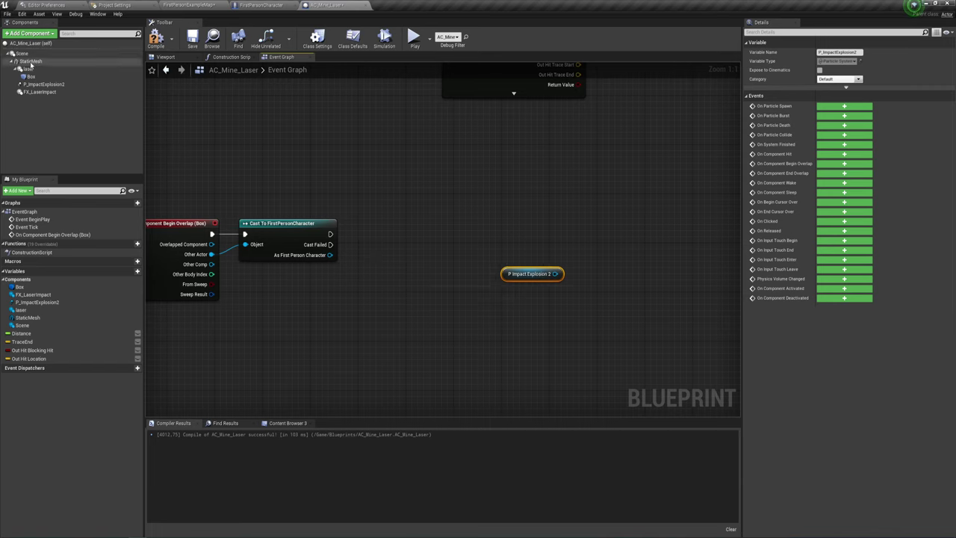
- Make the successful cast call Set Visibility on Static Mesh, then drag a wire off P Impact Explosion 2
{"action": "left_click_drag", "start_coordinate": [30, 63], "coordinate": [318, 153]}
{"action": "left_click_drag", "start_coordinate": [351, 248], "coordinate": [431, 192]}
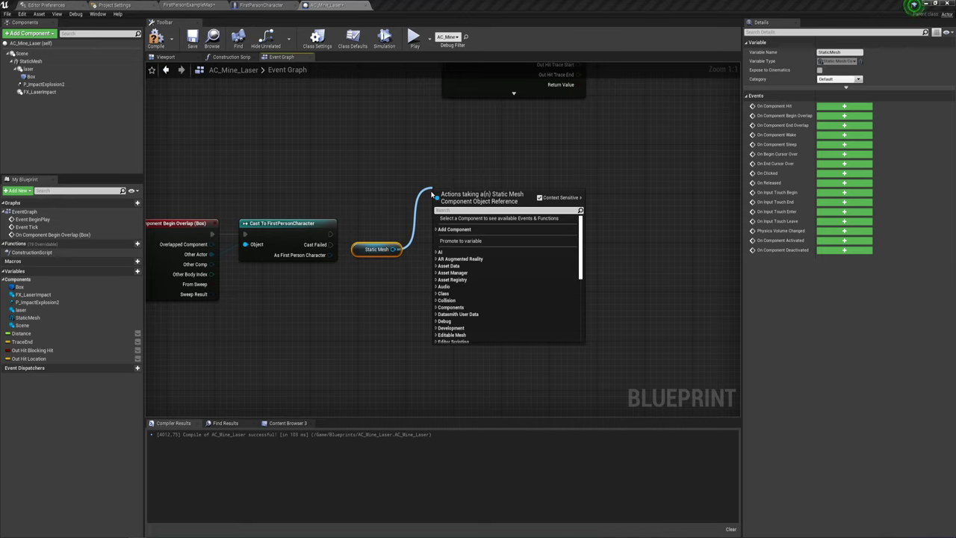
{"action": "type", "text": "set"}
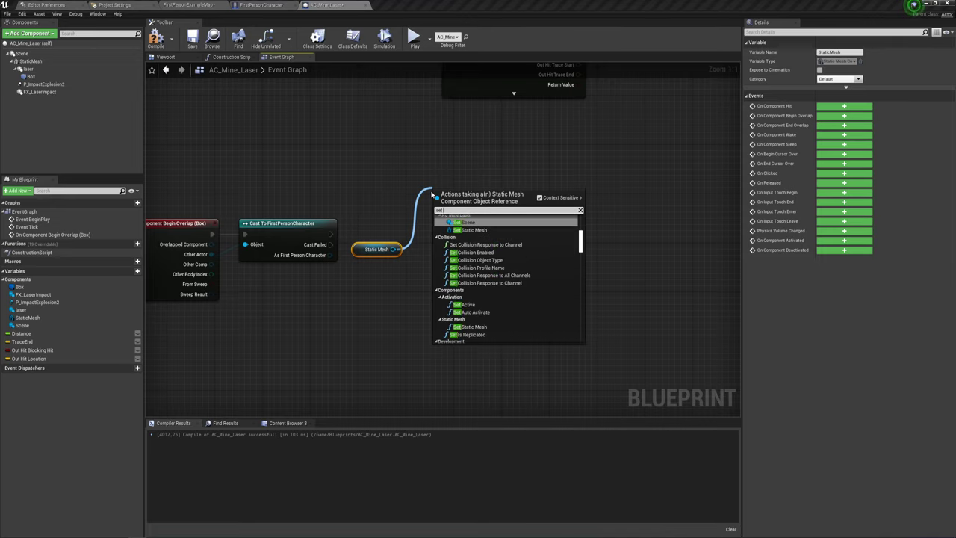
{"action": "type", "text": " vi"}
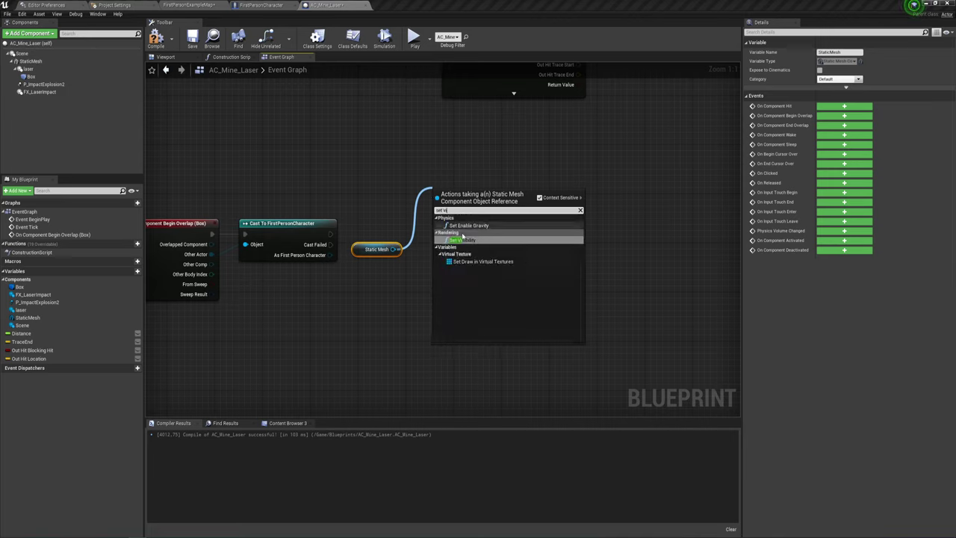
{"action": "left_click", "coordinate": [469, 244]}
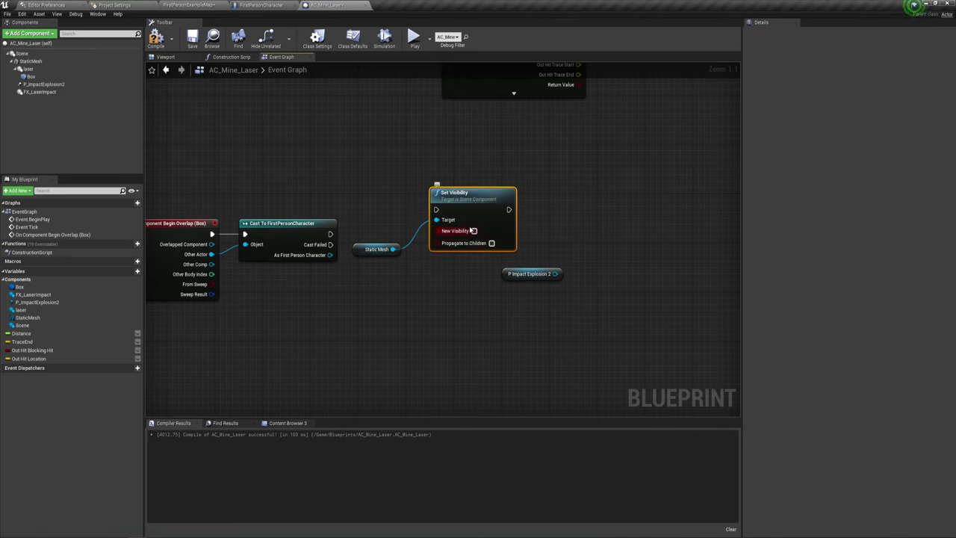
{"action": "left_click_drag", "start_coordinate": [436, 209], "coordinate": [330, 234]}
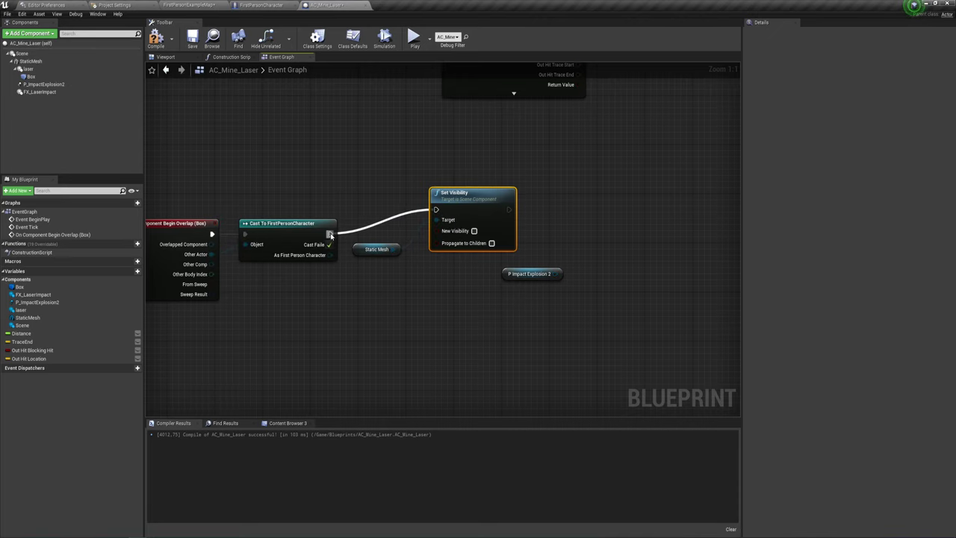
{"action": "left_click_drag", "start_coordinate": [475, 200], "coordinate": [452, 225]}
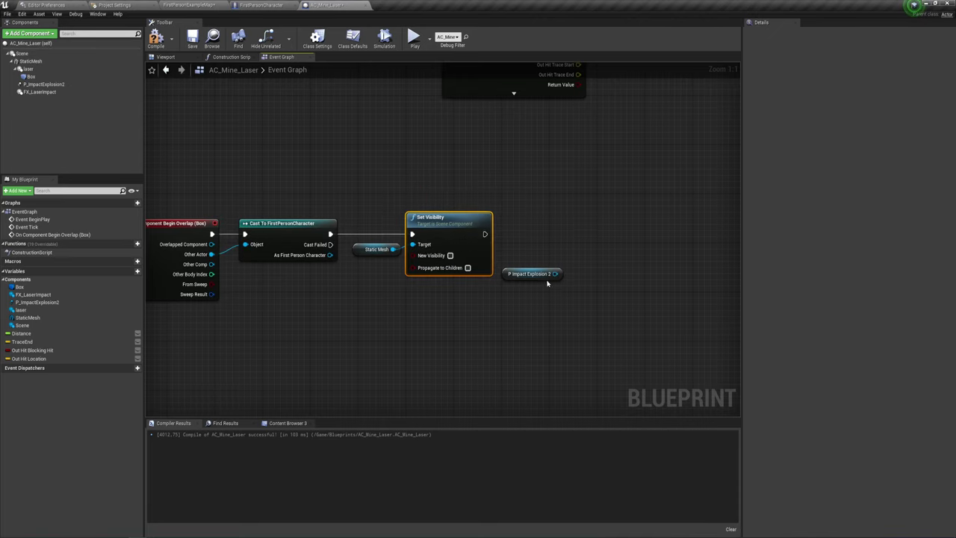
{"action": "right_click_drag", "start_coordinate": [577, 286], "coordinate": [476, 272]}
{"action": "left_click_drag", "start_coordinate": [454, 260], "coordinate": [503, 209]}
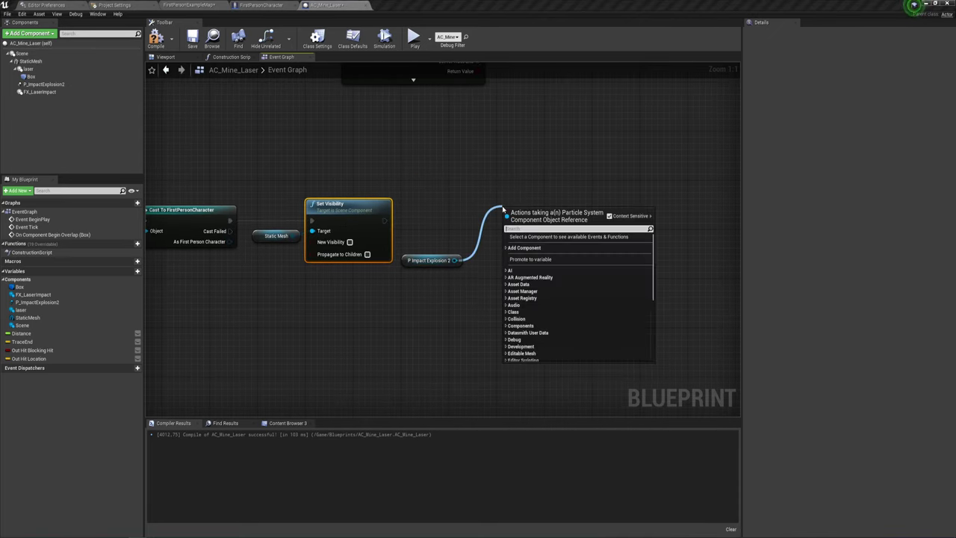
- Check the P_ImpactExplosion2 component's properties and make sure the explosion component is visible
{"action": "type", "text": "set"}
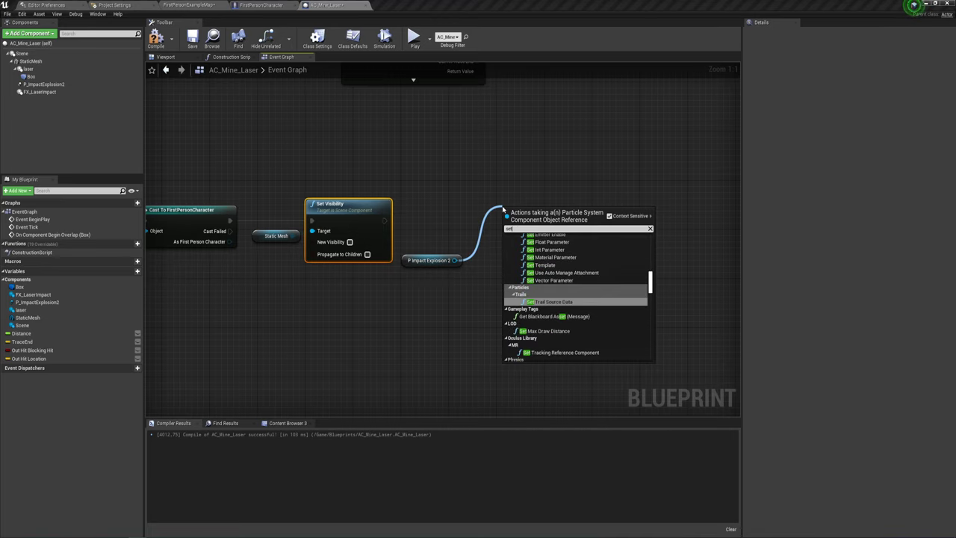
{"action": "left_click", "coordinate": [417, 141]}
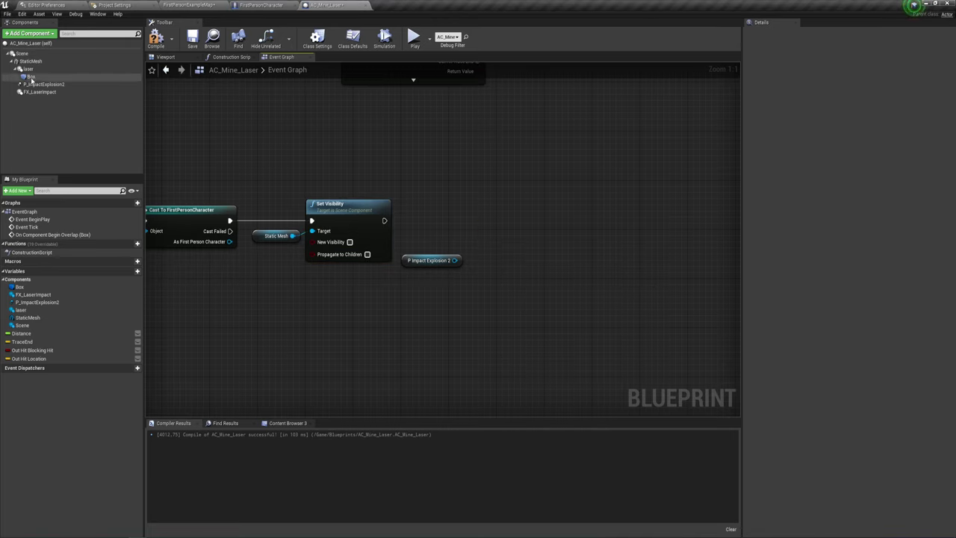
{"action": "left_click", "coordinate": [44, 84]}
{"action": "scroll", "coordinate": [835, 278], "scroll_direction": "down", "scroll_amount": 2}
{"action": "scroll", "coordinate": [835, 277], "scroll_direction": "down", "scroll_amount": 3}
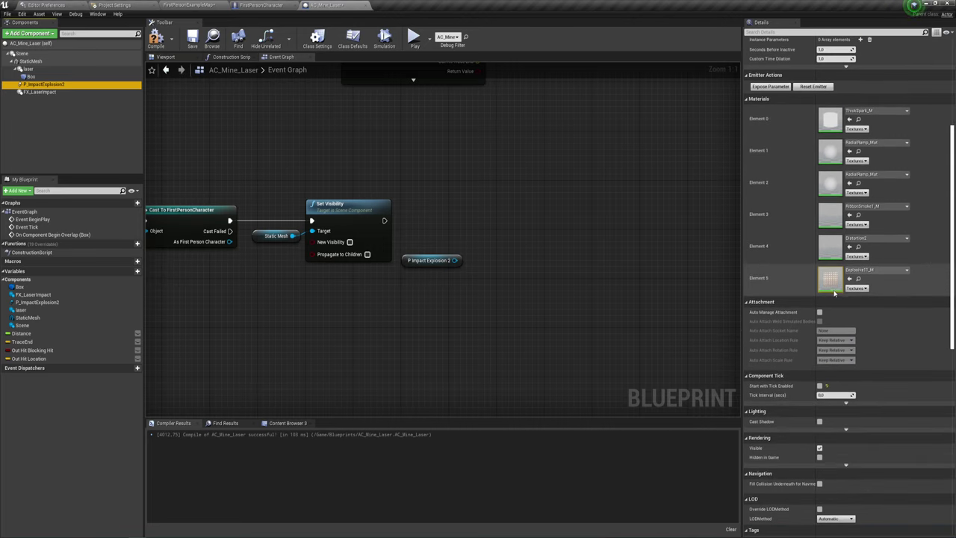
{"action": "scroll", "coordinate": [835, 278], "scroll_direction": "down", "scroll_amount": 3}
{"action": "scroll", "coordinate": [835, 278], "scroll_direction": "down", "scroll_amount": 2}
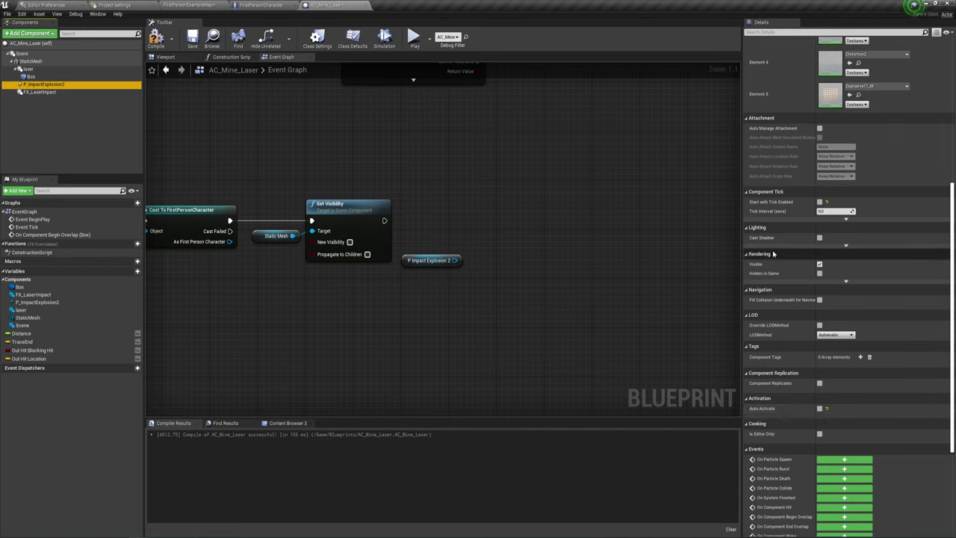
{"action": "left_click", "coordinate": [819, 264]}
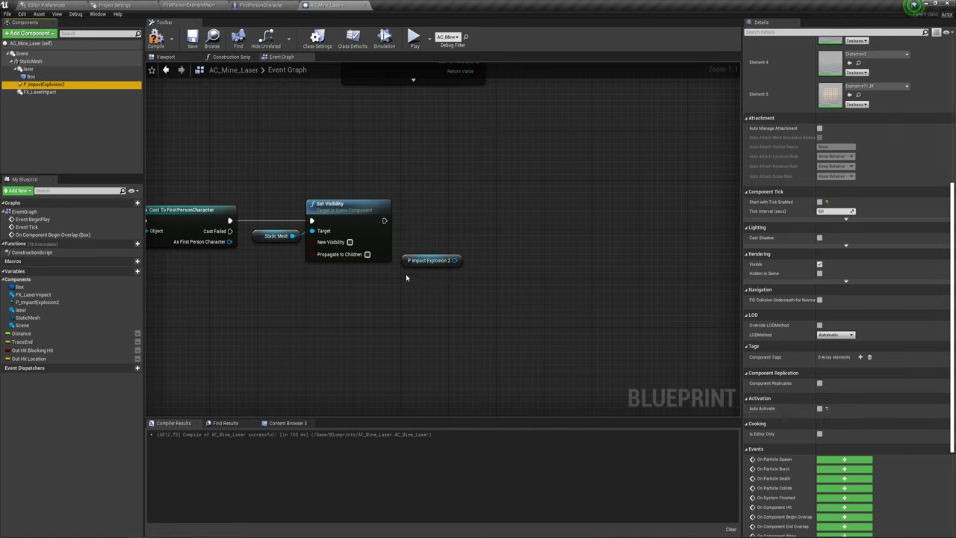
- Add a Set Active node for P Impact Explosion 2 using a 'set ac' search
{"action": "left_click_drag", "start_coordinate": [454, 260], "coordinate": [473, 216]}
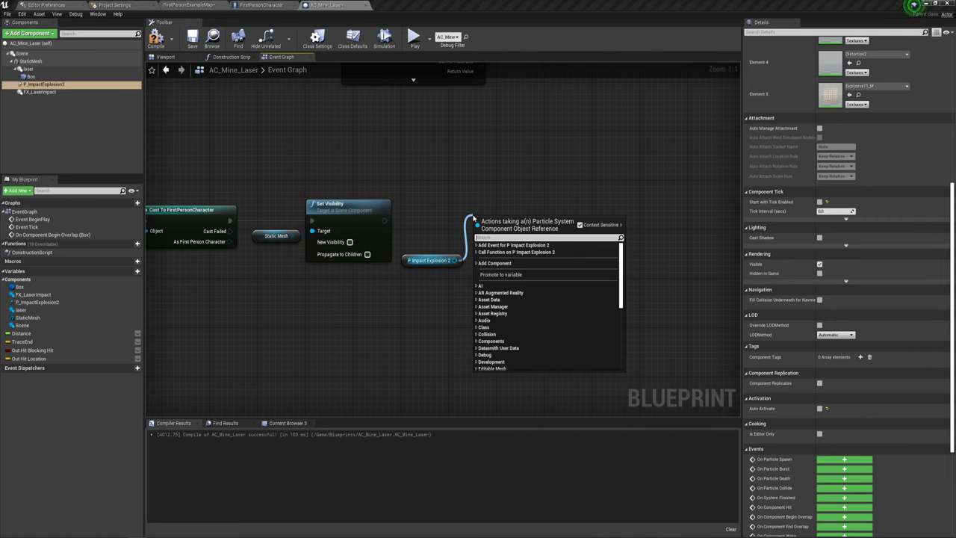
{"action": "type", "text": "set"}
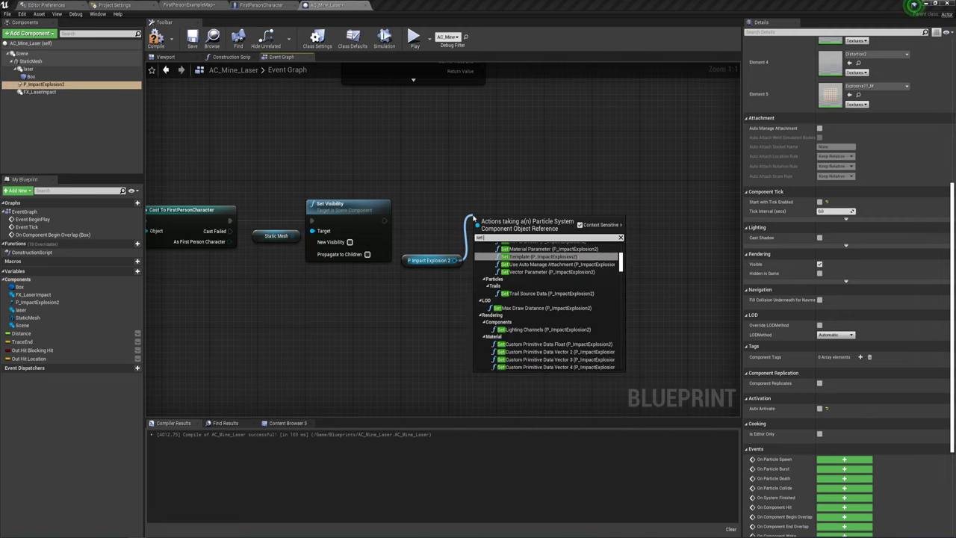
{"action": "type", "text": " act"}
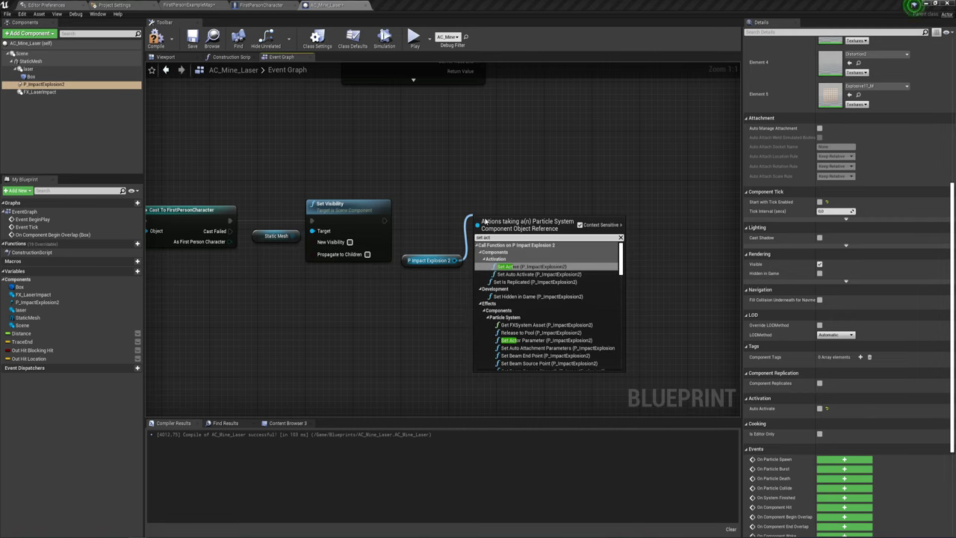
{"action": "scroll", "coordinate": [521, 321], "scroll_direction": "down", "scroll_amount": 5}
{"action": "scroll", "coordinate": [520, 321], "scroll_direction": "down", "scroll_amount": 5}
{"action": "scroll", "coordinate": [521, 321], "scroll_direction": "down", "scroll_amount": 5}
{"action": "scroll", "coordinate": [520, 321], "scroll_direction": "down", "scroll_amount": 5}
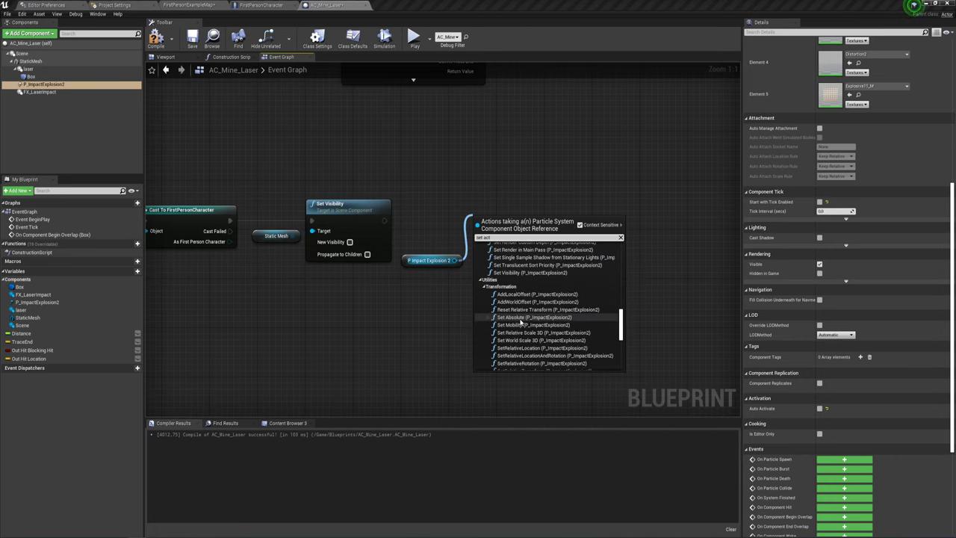
{"action": "scroll", "coordinate": [520, 321], "scroll_direction": "down", "scroll_amount": 3}
{"action": "scroll", "coordinate": [521, 322], "scroll_direction": "down", "scroll_amount": 3}
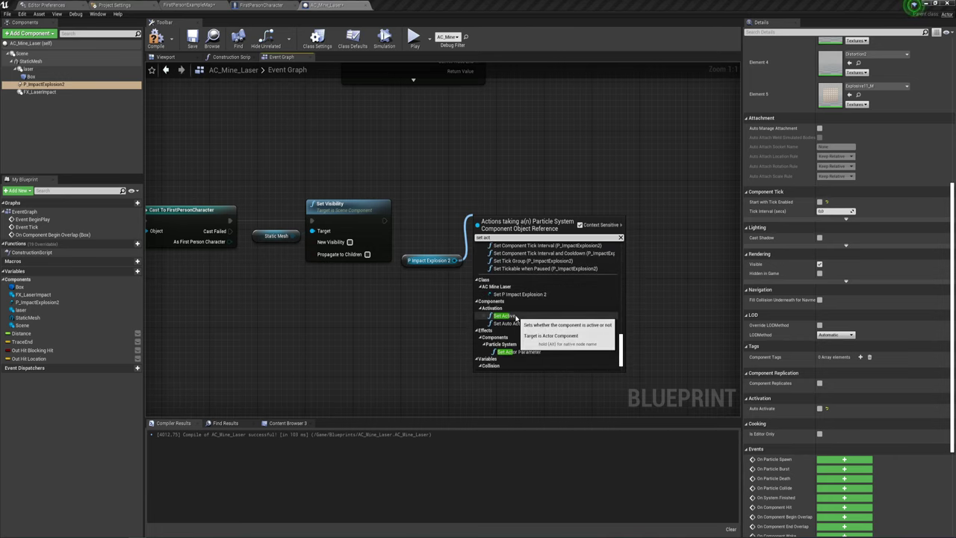
{"action": "left_click", "coordinate": [516, 318]}
- Run Set Active after Set Visibility with New Active ticked, then select it with the explosion reference
{"action": "left_click_drag", "start_coordinate": [478, 239], "coordinate": [439, 232]}
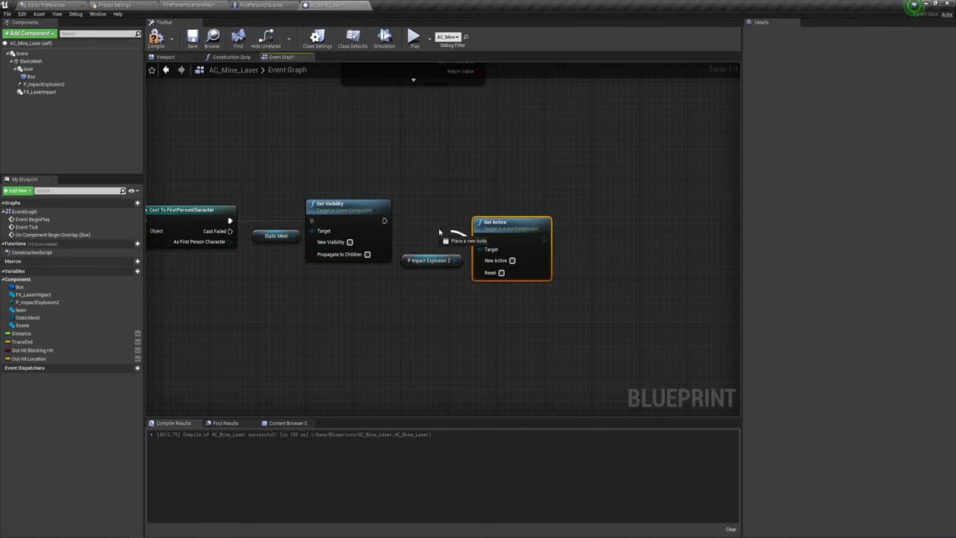
{"action": "left_click_drag", "start_coordinate": [384, 222], "coordinate": [385, 222]}
{"action": "left_click_drag", "start_coordinate": [514, 236], "coordinate": [519, 218]}
{"action": "left_click", "coordinate": [512, 242]}
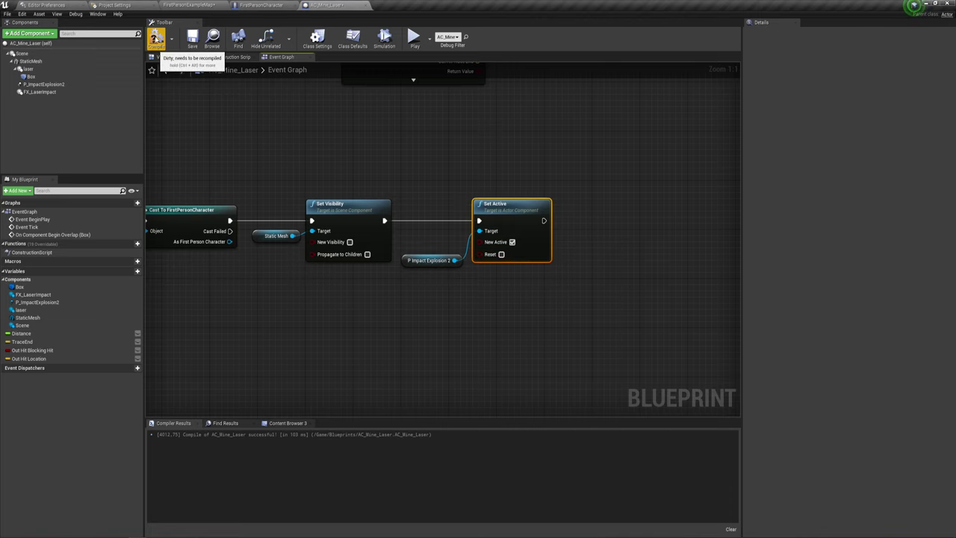
{"action": "mouse_move", "coordinate": [384, 264]}
{"action": "left_mouse_down"}
{"action": "mouse_move", "coordinate": [475, 204]}
{"action": "mouse_move", "coordinate": [613, 209]}
{"action": "left_mouse_up"}
- Shift Set Active right and add a Play Dialogue at Location node after Set Visibility
{"action": "left_click", "coordinate": [620, 234]}
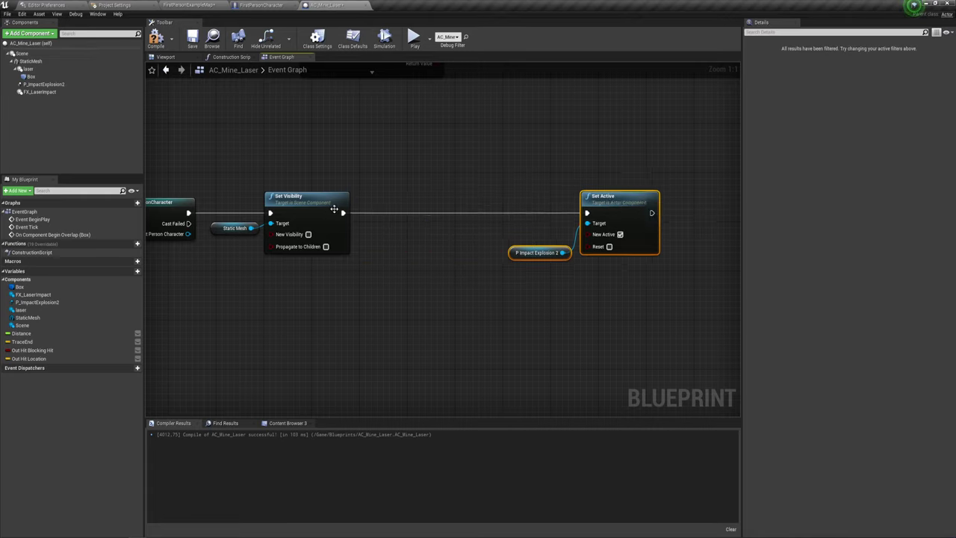
{"action": "left_click_drag", "start_coordinate": [343, 213], "coordinate": [371, 212]}
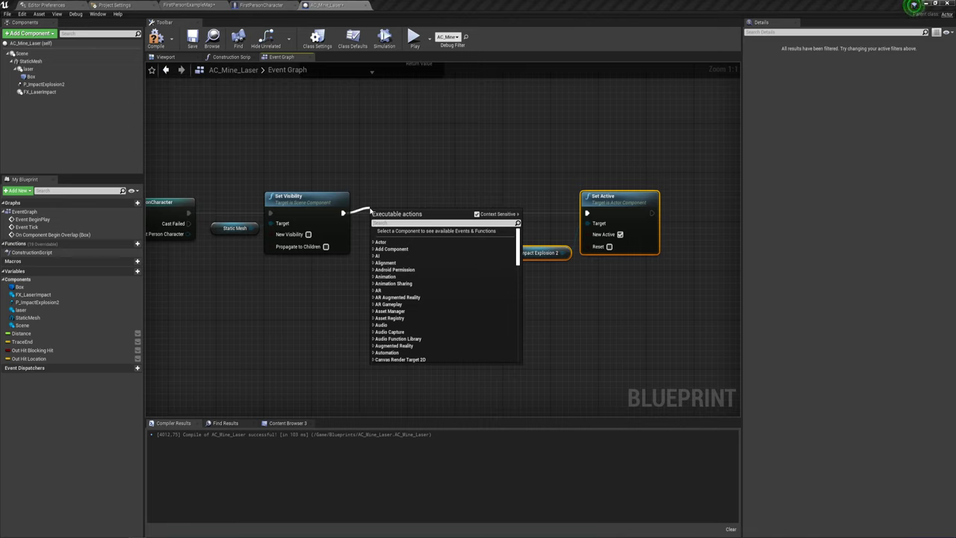
{"action": "type", "text": "pla"}
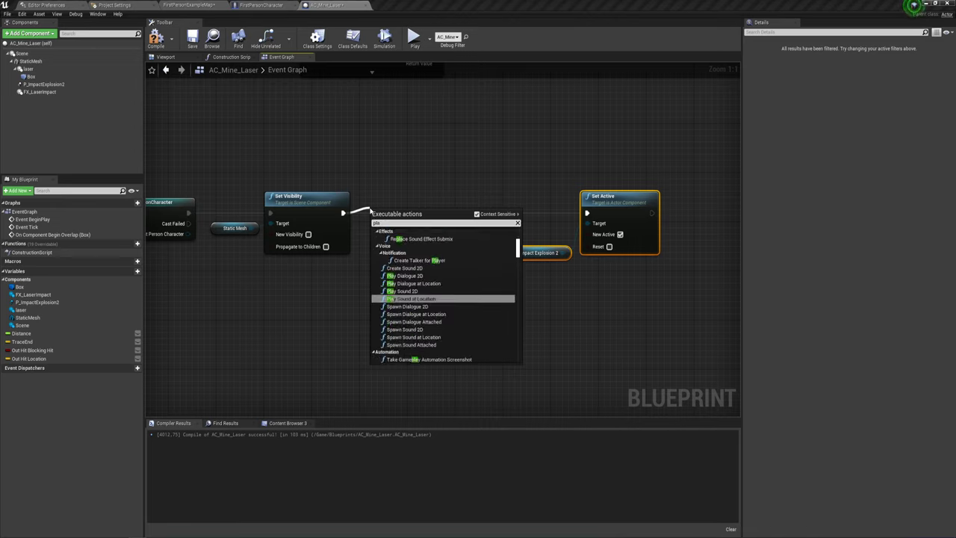
{"action": "left_click", "coordinate": [427, 283]}
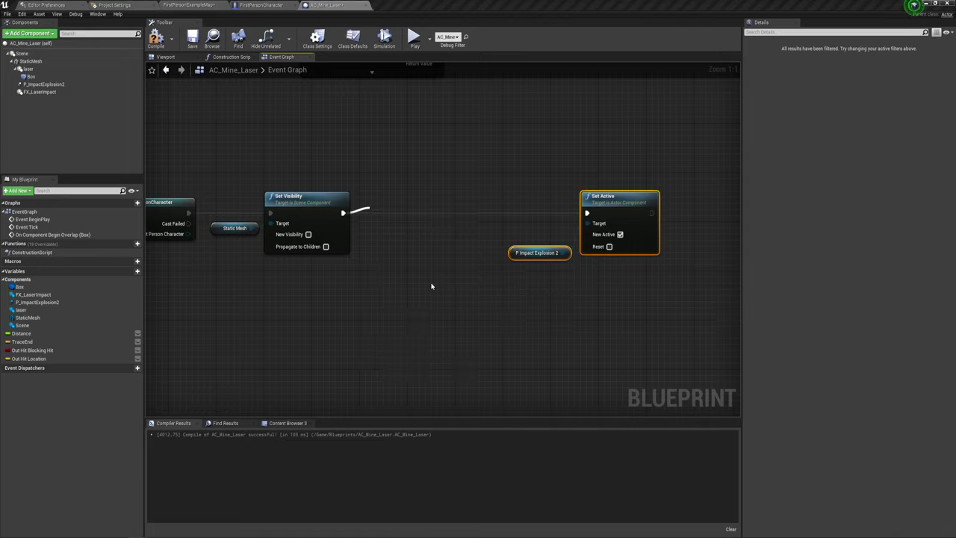
{"action": "left_click_drag", "start_coordinate": [413, 214], "coordinate": [443, 202]}
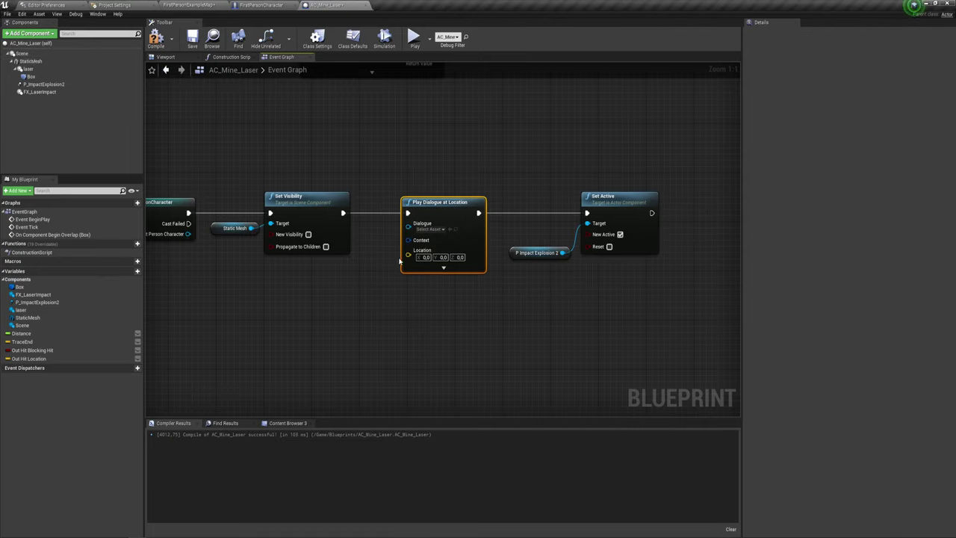
- Feed the Location input from a GetActorLocation node found via 'get act'
{"action": "left_click_drag", "start_coordinate": [407, 255], "coordinate": [338, 275]}
{"action": "type", "text": "g"}
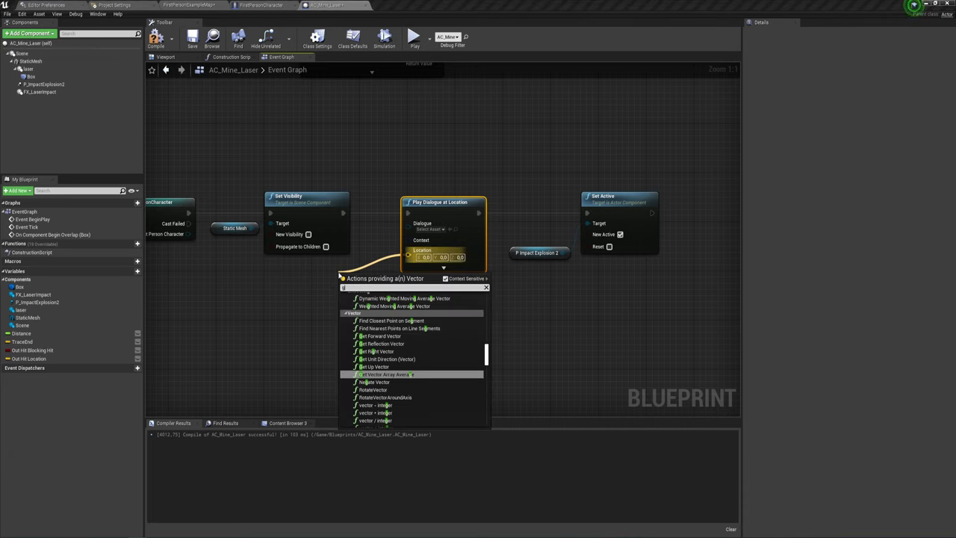
{"action": "type", "text": "et act"}
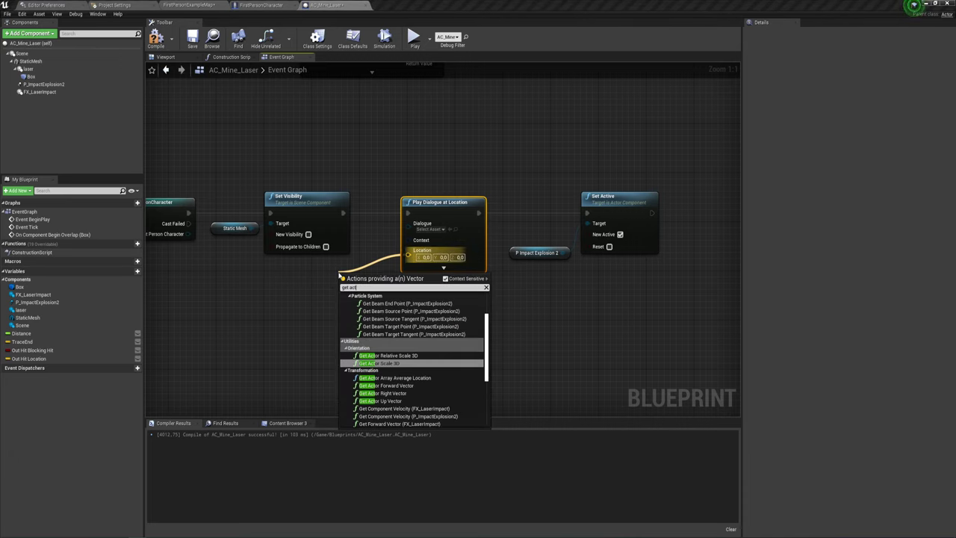
{"action": "scroll", "coordinate": [418, 393], "scroll_direction": "down", "scroll_amount": 3}
{"action": "scroll", "coordinate": [417, 393], "scroll_direction": "down", "scroll_amount": 2}
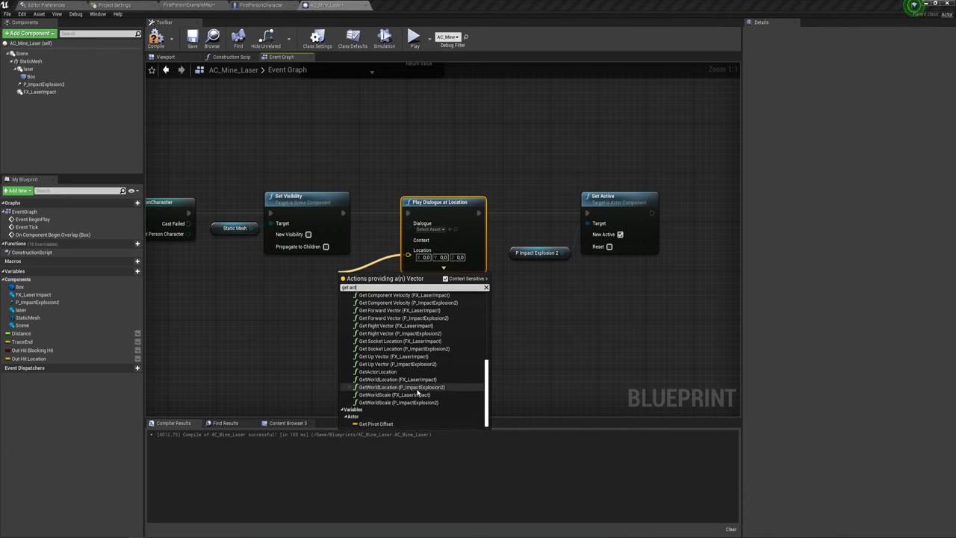
{"action": "left_click", "coordinate": [397, 372]}
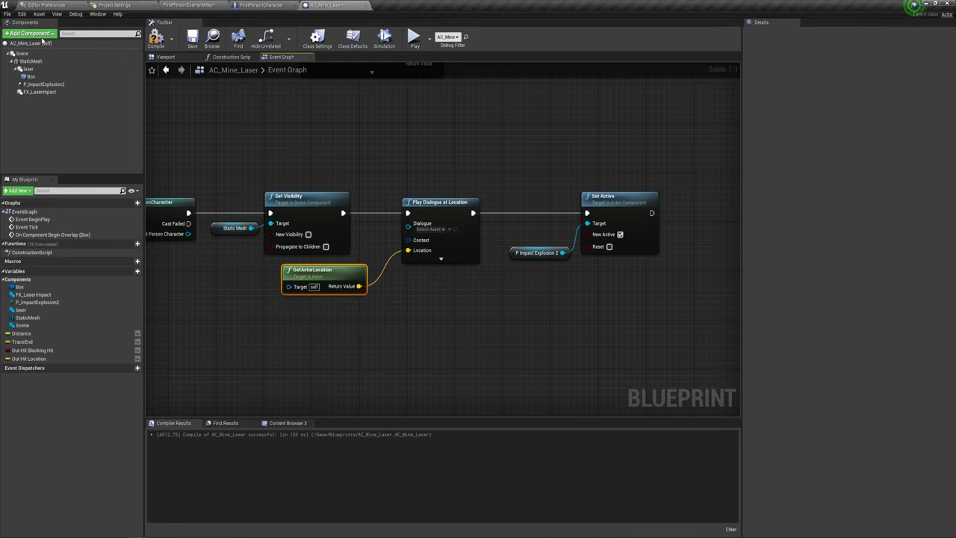
{"action": "left_click_drag", "start_coordinate": [323, 271], "coordinate": [330, 264]}
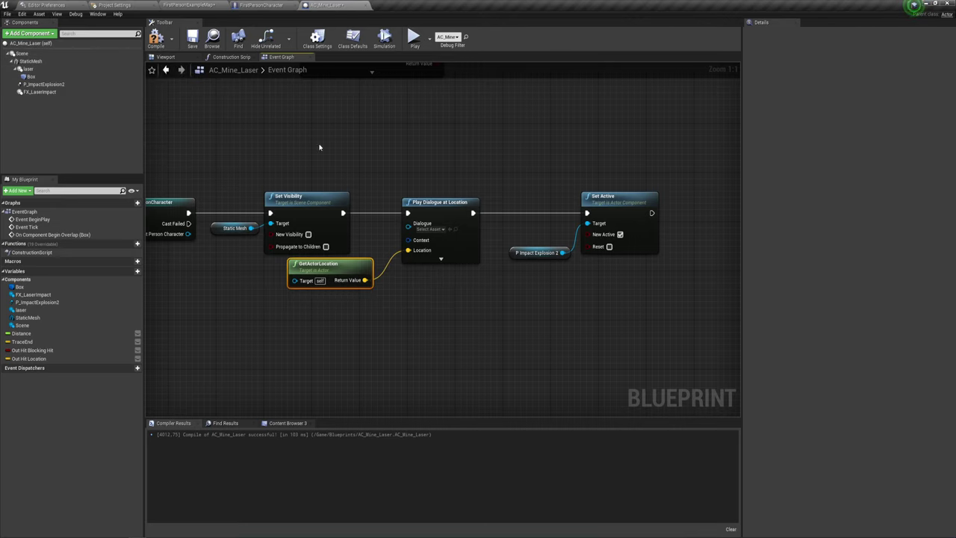
- Look at the mine in the viewport, check the Dialogue asset list, then select Play Dialogue at Location
{"action": "left_click", "coordinate": [162, 58]}
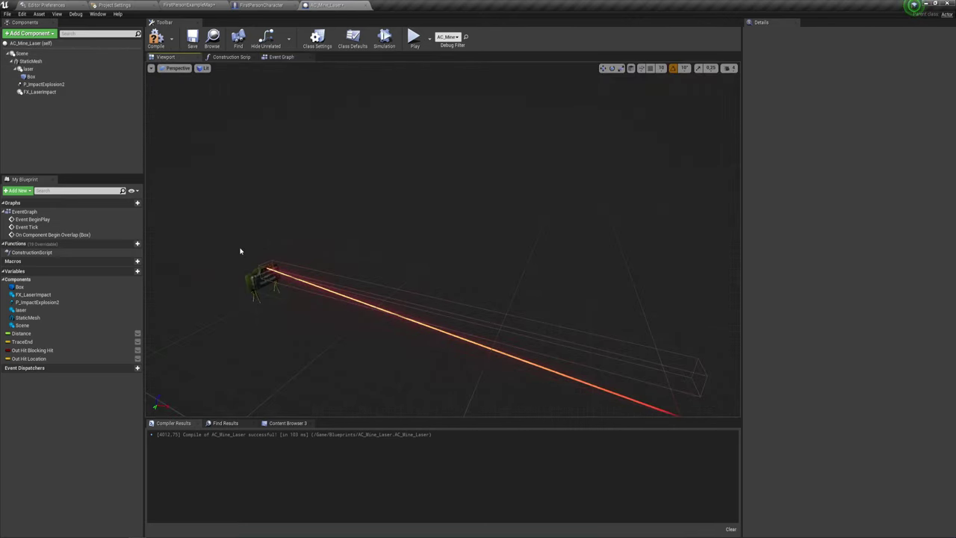
{"action": "left_click", "coordinate": [282, 57]}
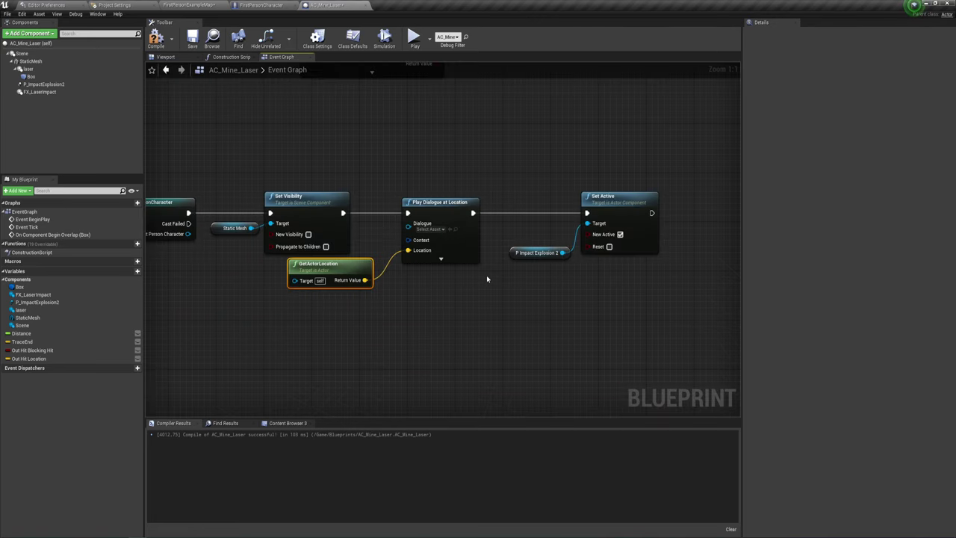
{"action": "left_click", "coordinate": [444, 228]}
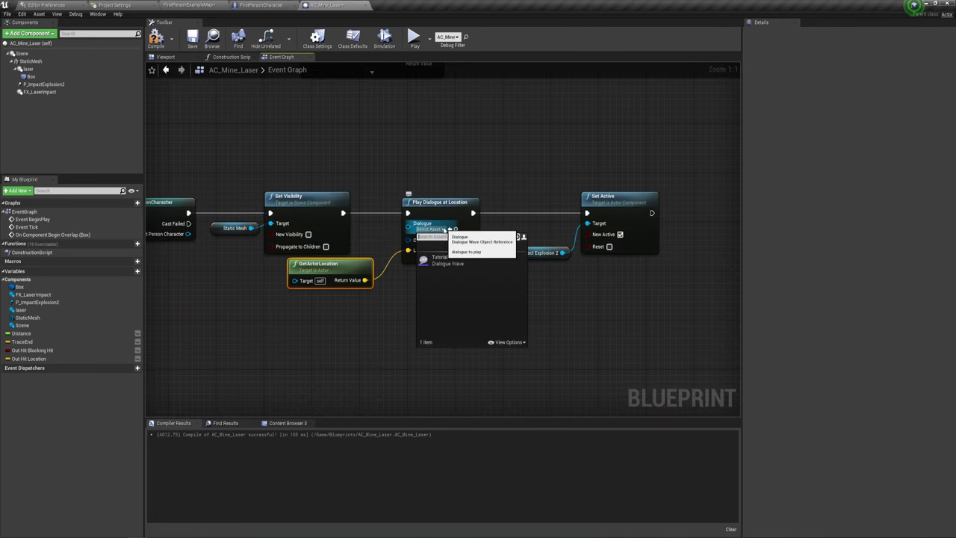
{"action": "left_click", "coordinate": [434, 239]}
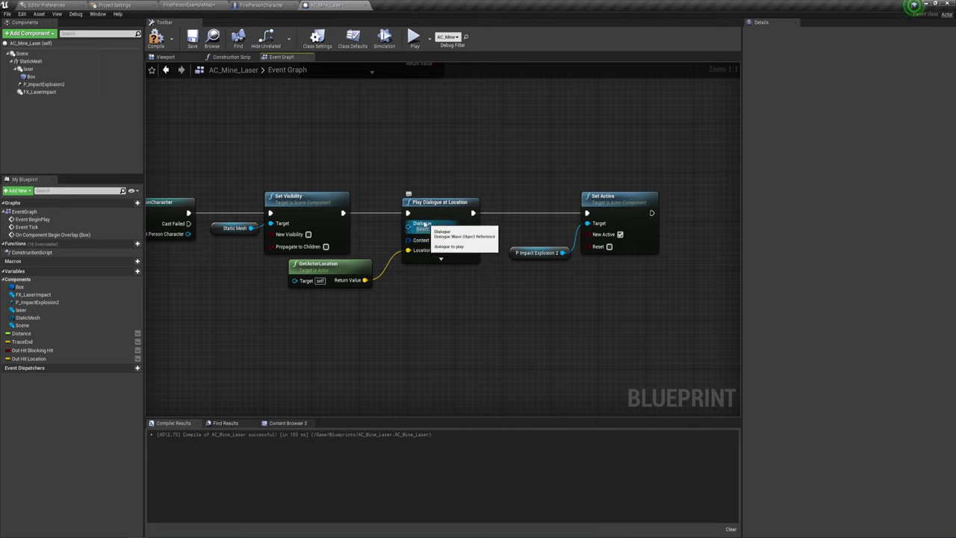
{"action": "left_click_drag", "start_coordinate": [432, 156], "coordinate": [442, 262]}
- Replace Play Dialogue with a Play Sound at Location node after Set Visibility, located at GetActorLocation
{"action": "key", "text": "Delete"}
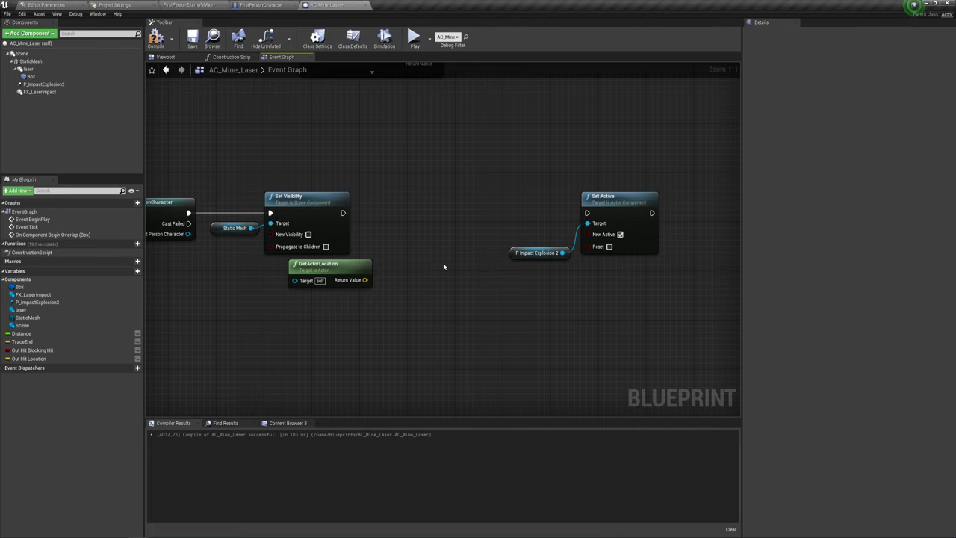
{"action": "left_click_drag", "start_coordinate": [343, 213], "coordinate": [383, 204]}
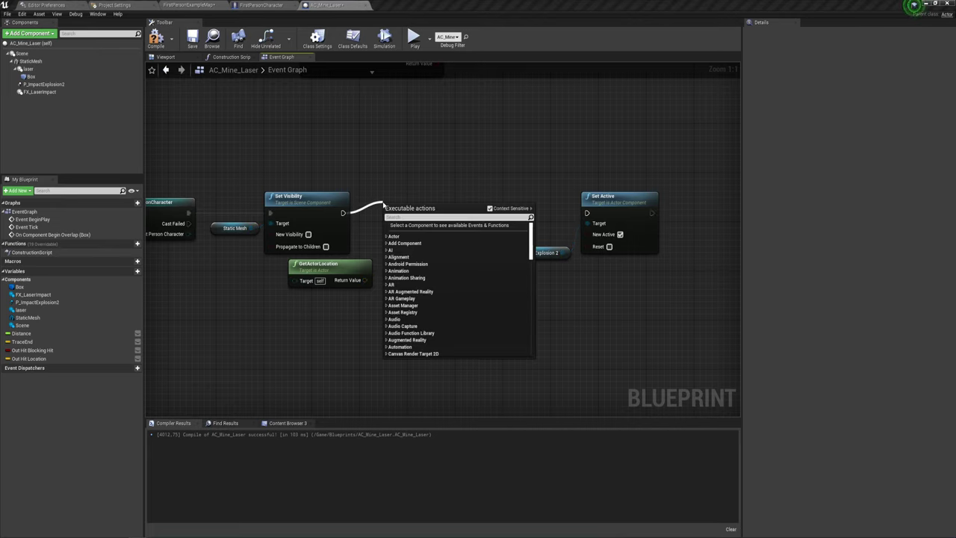
{"action": "type", "text": "play"}
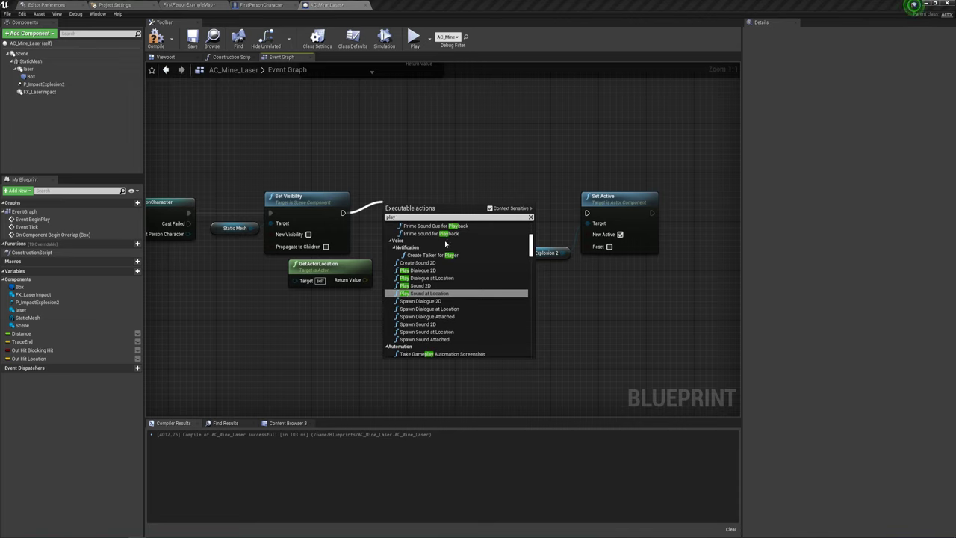
{"action": "left_click", "coordinate": [427, 292]}
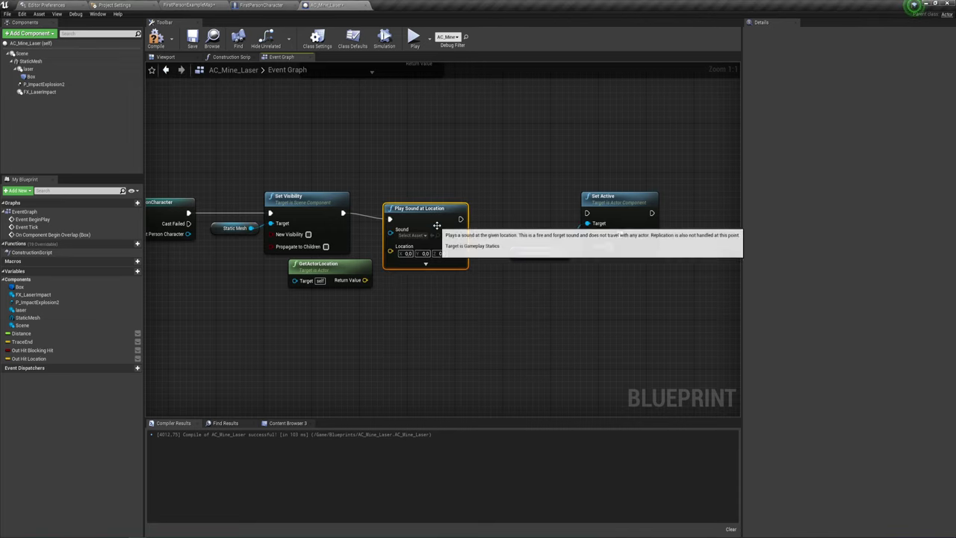
{"action": "left_click_drag", "start_coordinate": [437, 226], "coordinate": [466, 220]}
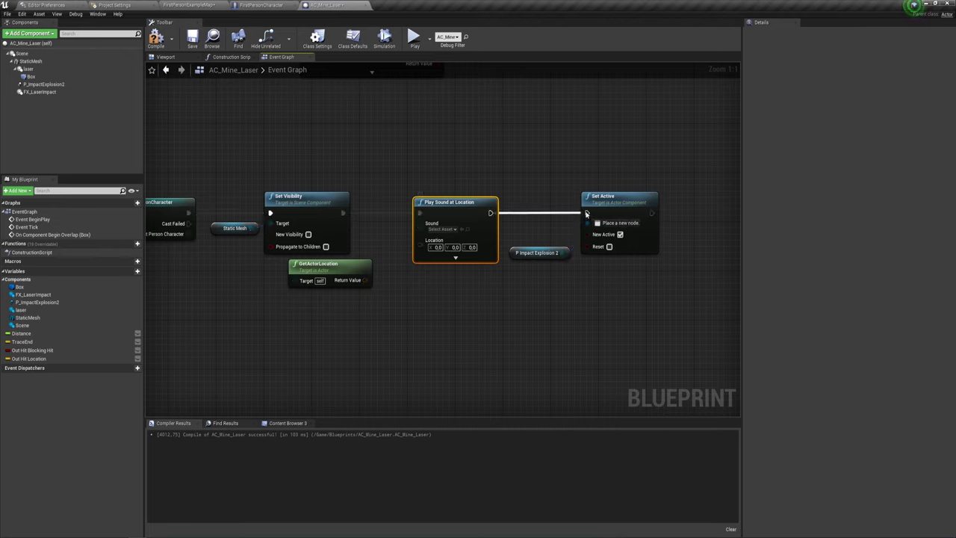
{"action": "left_click_drag", "start_coordinate": [420, 244], "coordinate": [364, 280]}
- Browse the sound assets, searching 'xpl', but leave the sound unset and recentre the graph
{"action": "left_click", "coordinate": [449, 229]}
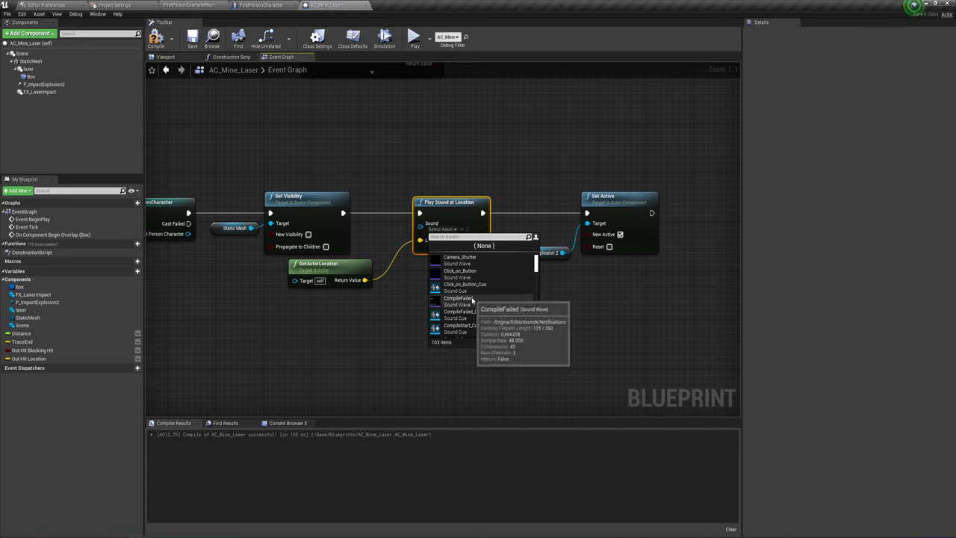
{"action": "scroll", "coordinate": [468, 295], "scroll_direction": "down", "scroll_amount": 3}
{"action": "scroll", "coordinate": [472, 299], "scroll_direction": "down", "scroll_amount": 2}
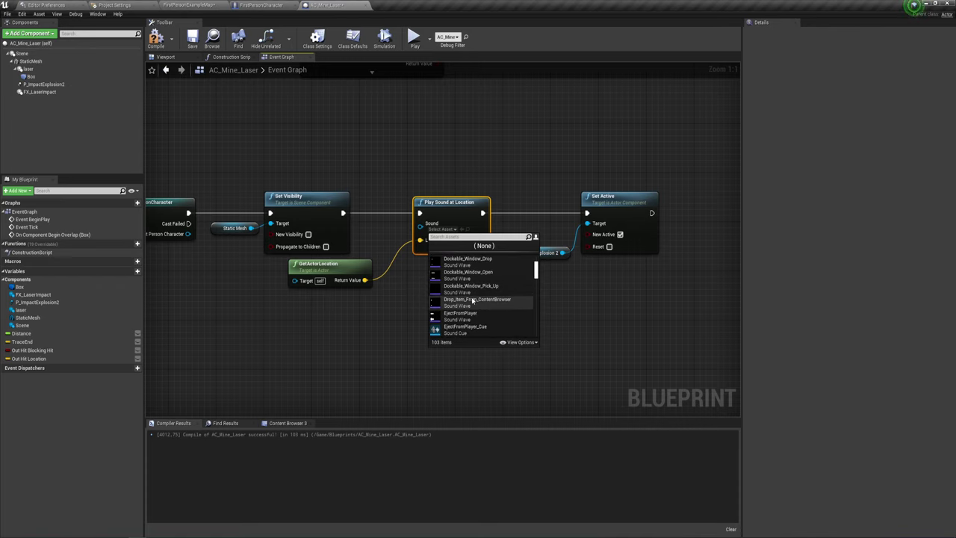
{"action": "scroll", "coordinate": [472, 300], "scroll_direction": "down", "scroll_amount": 2}
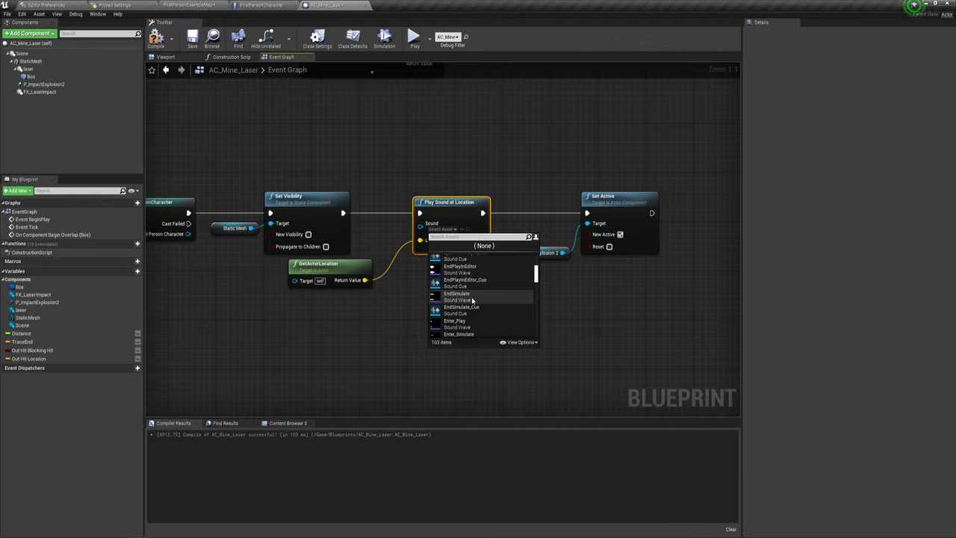
{"action": "scroll", "coordinate": [472, 300], "scroll_direction": "down", "scroll_amount": 2}
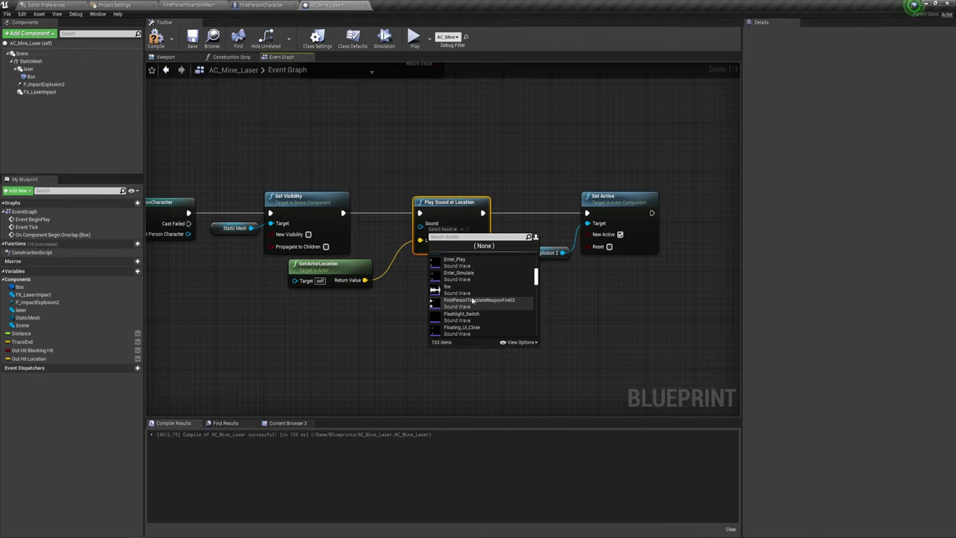
{"action": "scroll", "coordinate": [472, 299], "scroll_direction": "up", "scroll_amount": 1}
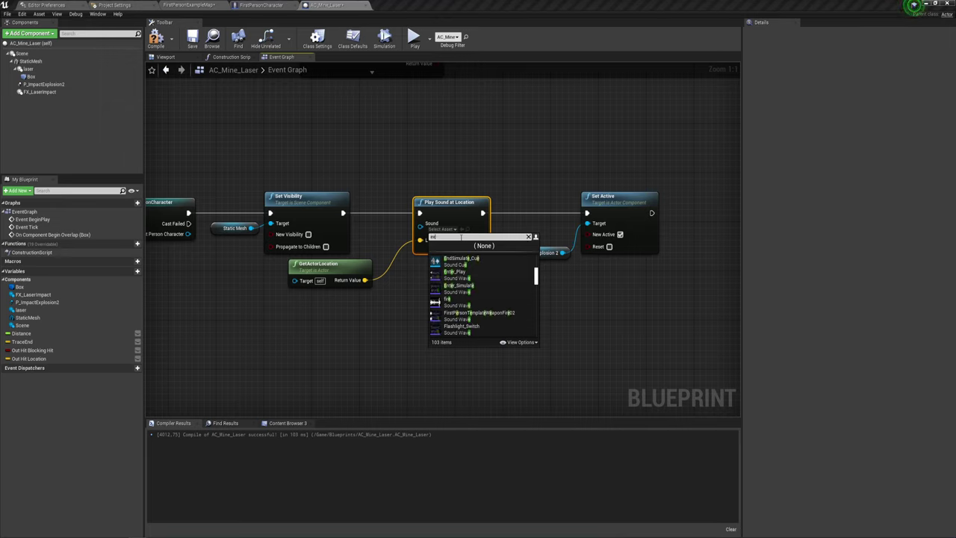
{"action": "type", "text": "xpl"}
{"action": "key", "text": "BackSpace"}
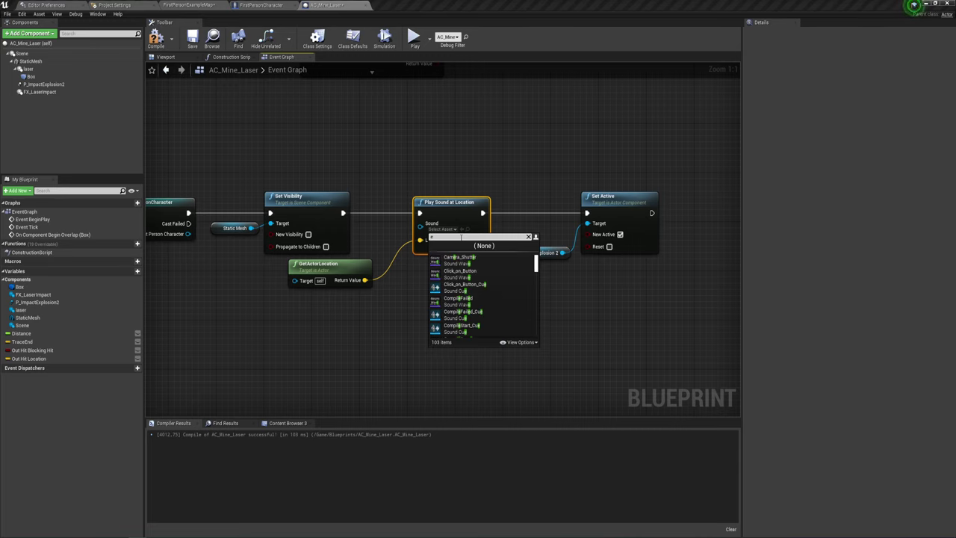
{"action": "left_click", "coordinate": [518, 158]}
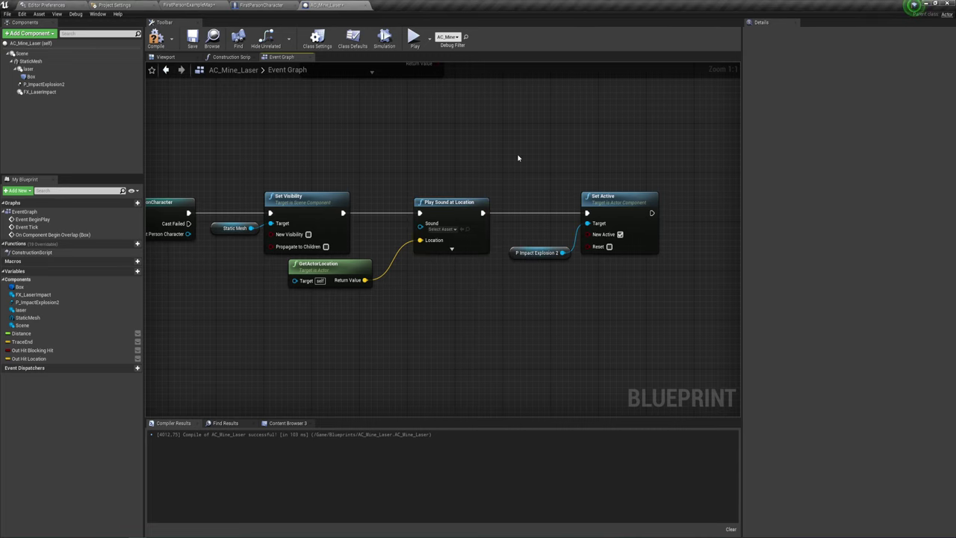
{"action": "mouse_move", "coordinate": [553, 315]}
{"action": "right_mouse_down"}
{"action": "mouse_move", "coordinate": [512, 324]}
{"action": "mouse_move", "coordinate": [436, 296]}
{"action": "right_mouse_up"}
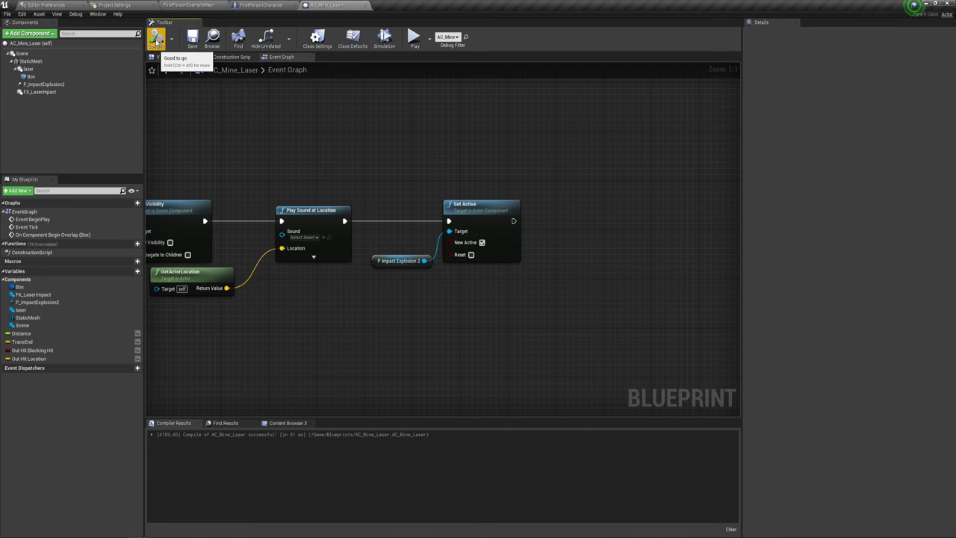
- Compile AC_Mine_Laser, delete the Cube from FirstPersonExampleMap, and start a Play test
{"action": "left_click", "coordinate": [155, 44]}
{"action": "left_click", "coordinate": [193, 5]}
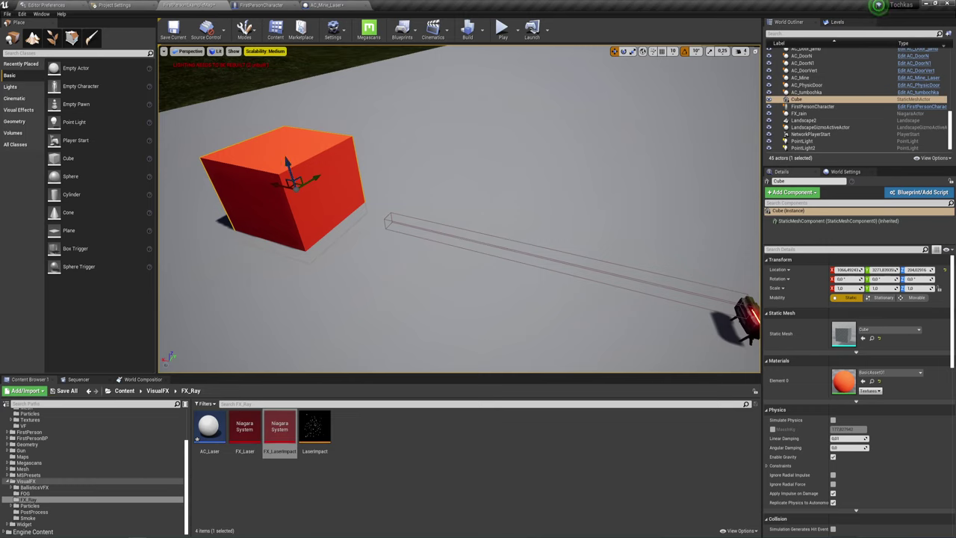
{"action": "key", "text": "Delete"}
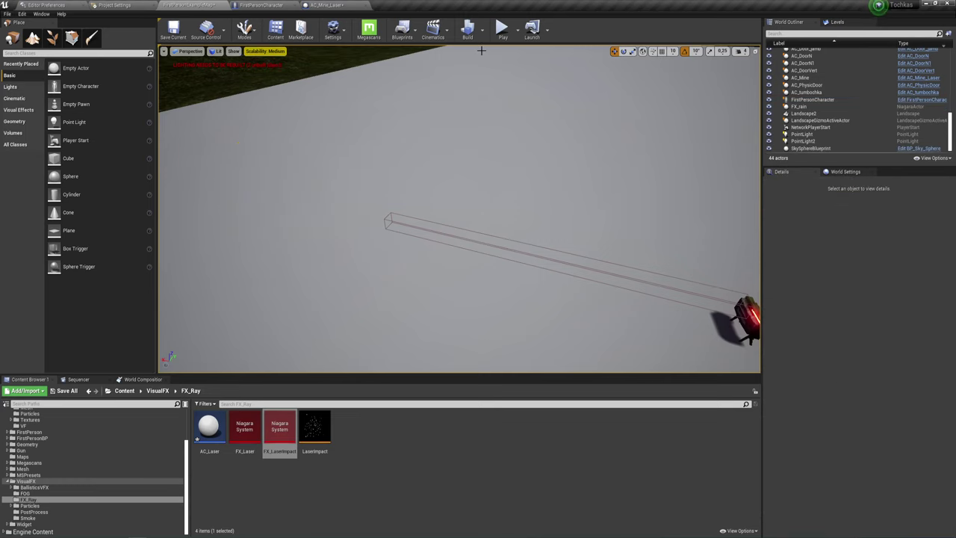
{"action": "left_click", "coordinate": [502, 32]}
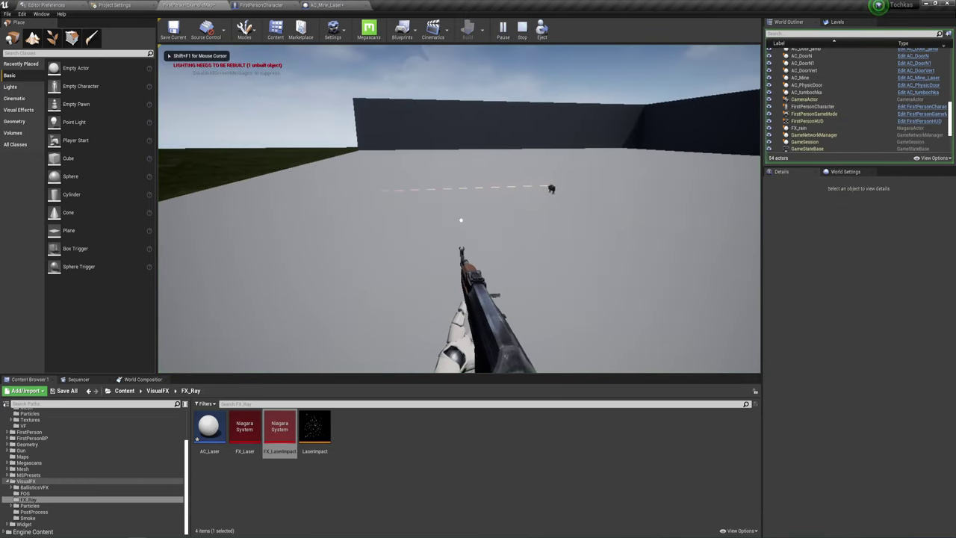
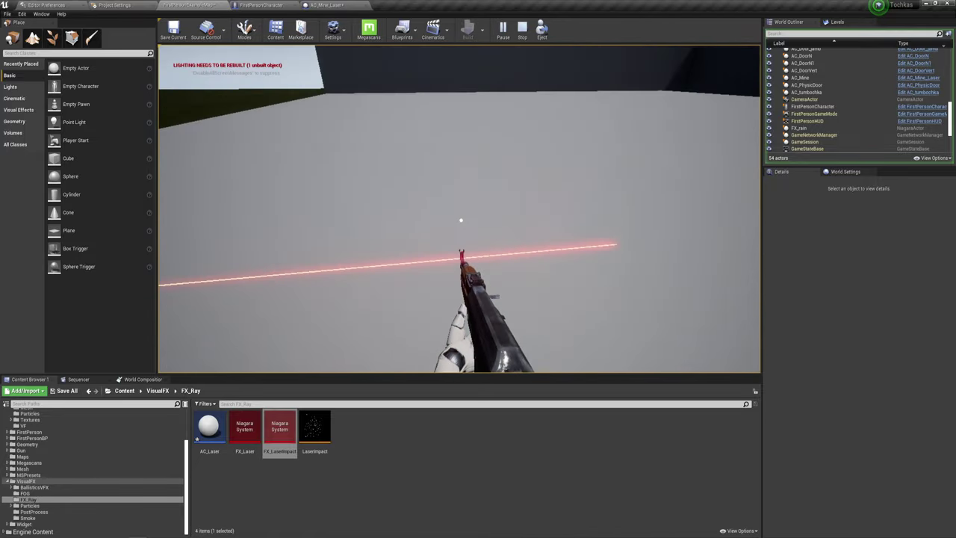
- Stop the play test and slide the AC_Mine_Laser Box collision further along the laser beam
{"action": "key", "text": "Escape"}
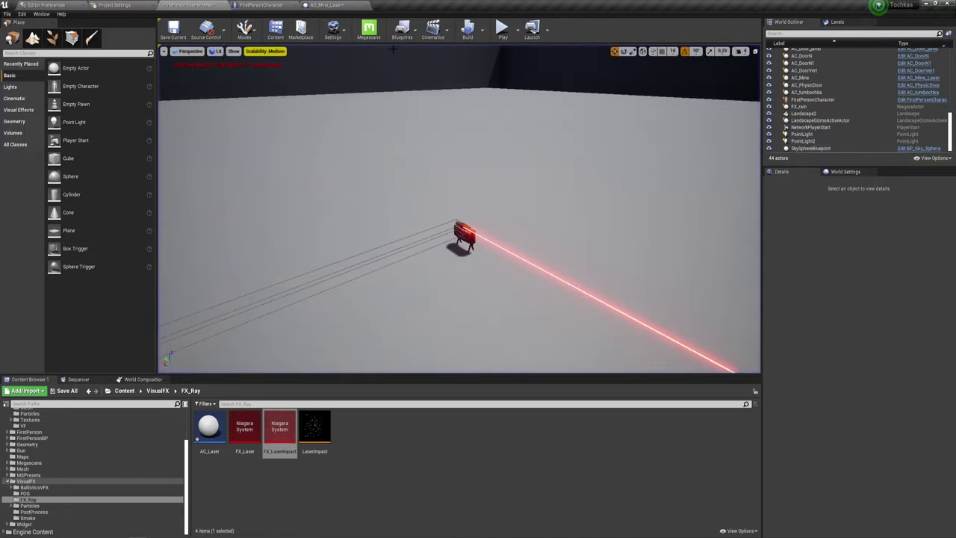
{"action": "left_click", "coordinate": [329, 6]}
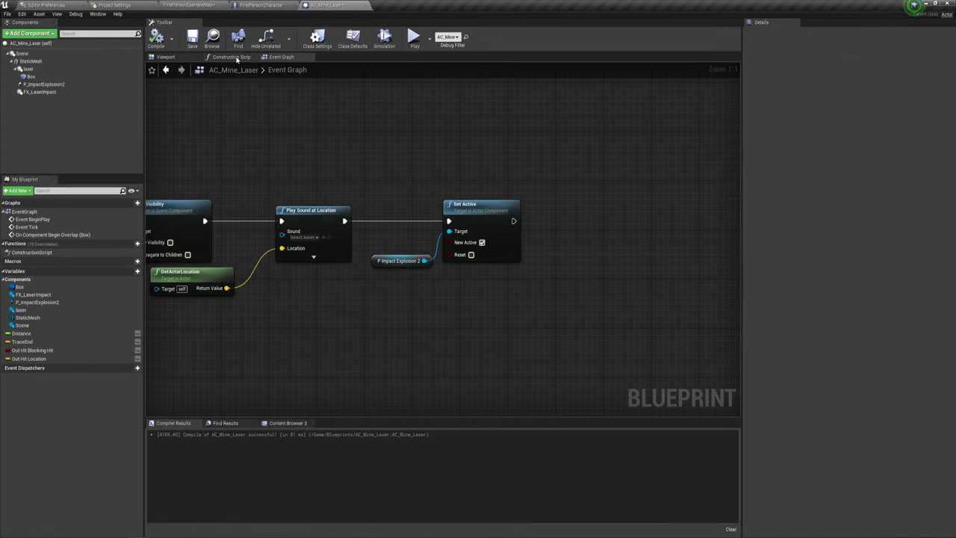
{"action": "left_click", "coordinate": [30, 77]}
{"action": "left_click", "coordinate": [166, 57]}
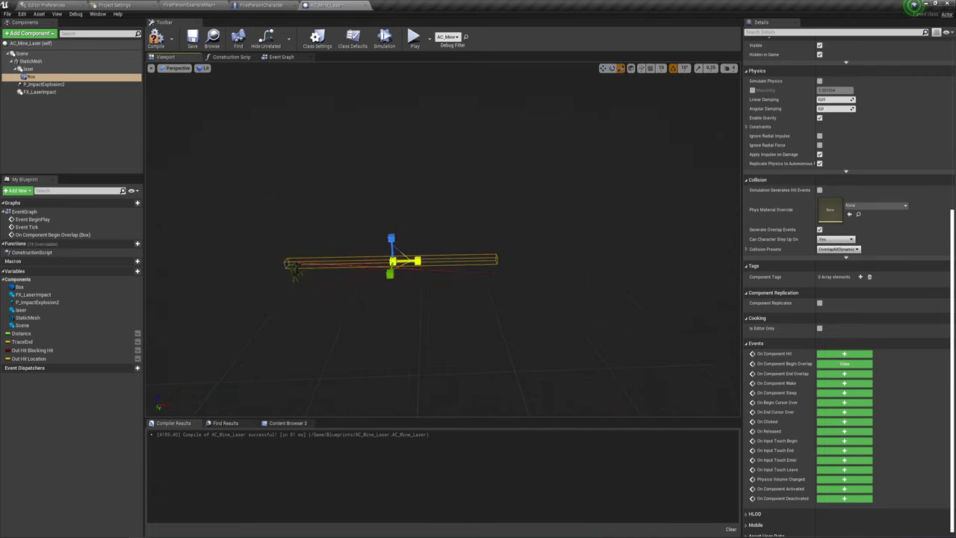
{"action": "left_click_drag", "start_coordinate": [411, 260], "coordinate": [423, 260]}
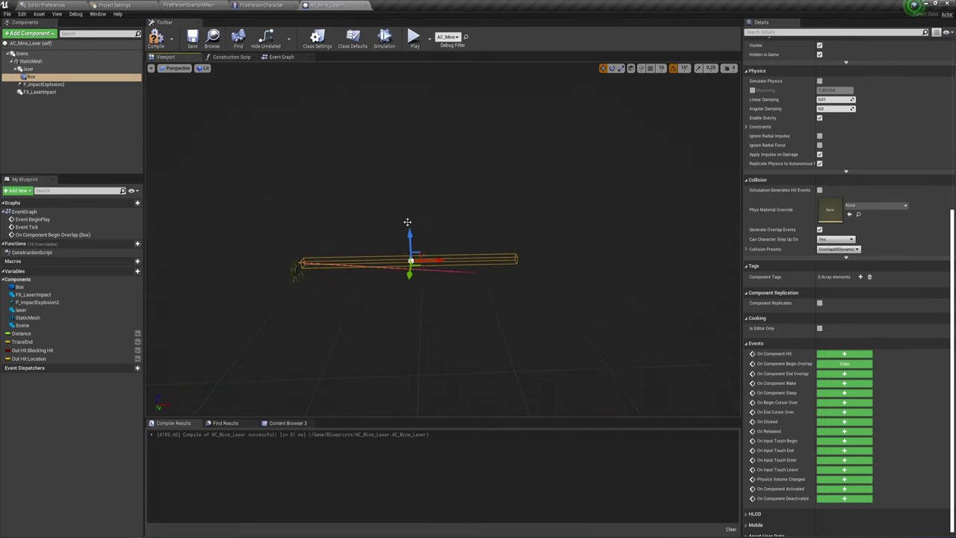
- Recheck the Box position, then bring the sound and Set Active nodes into view in the graph
{"action": "left_click", "coordinate": [288, 57]}
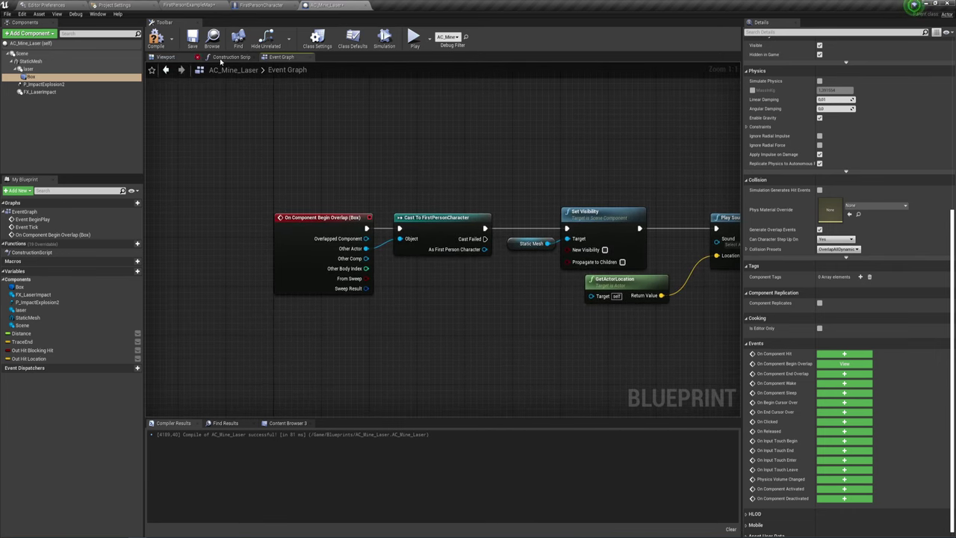
{"action": "left_click", "coordinate": [166, 57]}
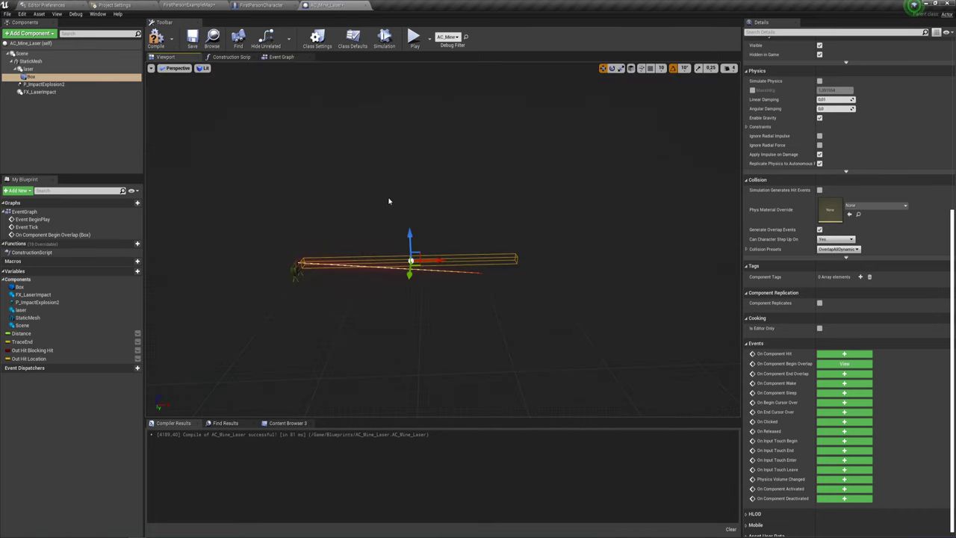
{"action": "left_click", "coordinate": [280, 57]}
{"action": "mouse_move", "coordinate": [602, 196]}
{"action": "right_mouse_down"}
{"action": "mouse_move", "coordinate": [370, 196]}
{"action": "mouse_move", "coordinate": [428, 171]}
{"action": "right_mouse_up"}
- Shift the visibility, sound and Set Active nodes right to make room after the cast
{"action": "scroll", "coordinate": [369, 196], "scroll_direction": "down", "scroll_amount": 2}
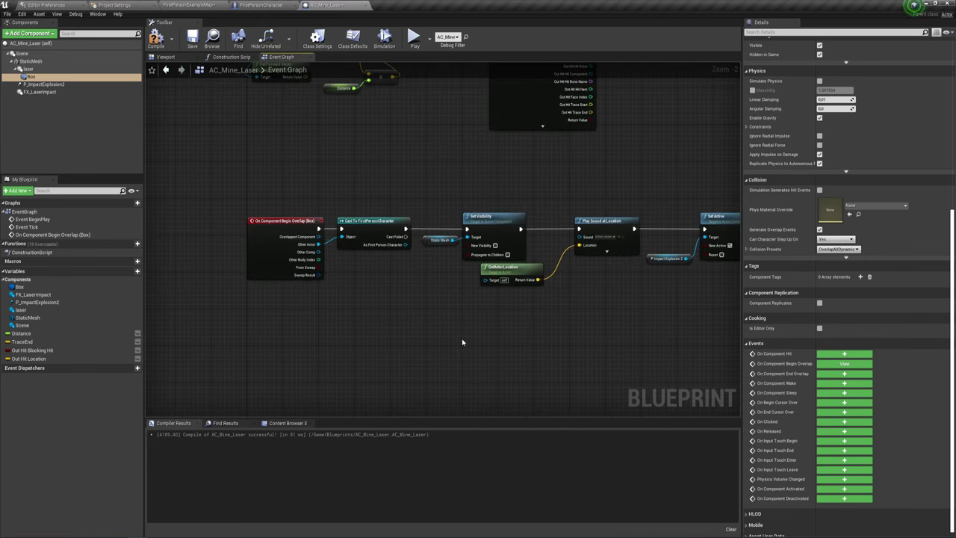
{"action": "right_click_drag", "start_coordinate": [462, 342], "coordinate": [316, 310]}
{"action": "left_click_drag", "start_coordinate": [267, 277], "coordinate": [682, 181]}
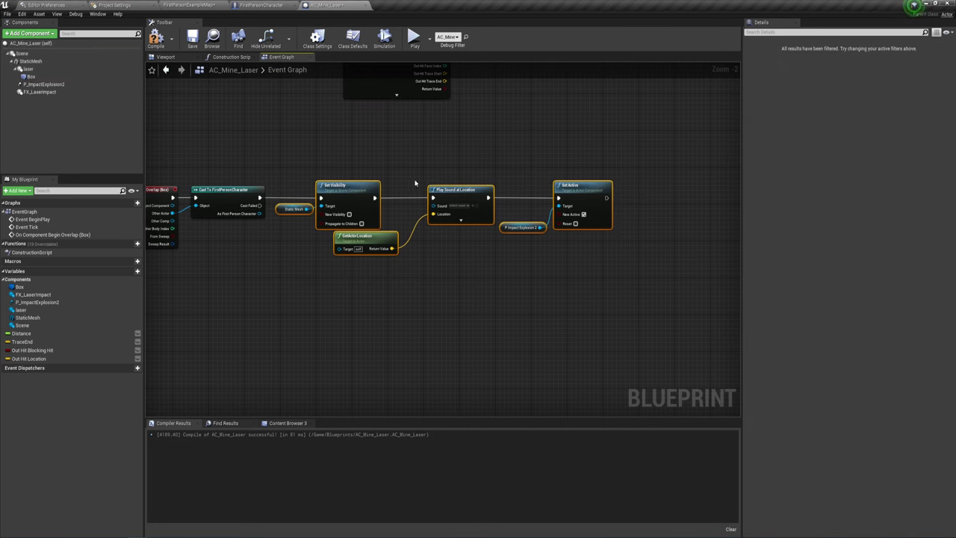
{"action": "left_click_drag", "start_coordinate": [344, 184], "coordinate": [560, 185]}
{"action": "right_click_drag", "start_coordinate": [107, 122], "coordinate": [164, 137]}
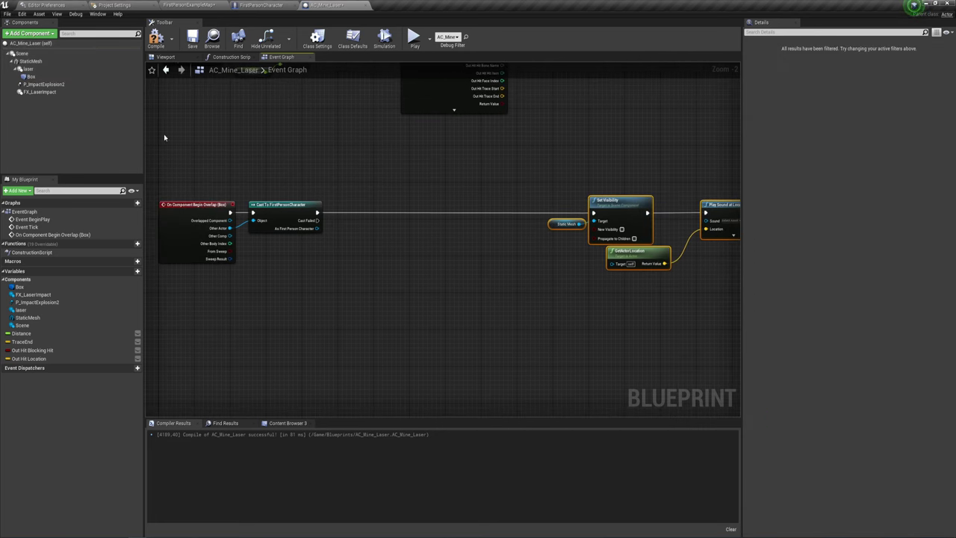
- Add a laser Set Visibility node wired between the FirstPersonCharacter cast and the Static Mesh visibility node
{"action": "mouse_move", "coordinate": [28, 68]}
{"action": "left_mouse_down"}
{"action": "mouse_move", "coordinate": [394, 237]}
{"action": "mouse_move", "coordinate": [390, 194]}
{"action": "left_mouse_up"}
{"action": "type", "text": "set vi"}
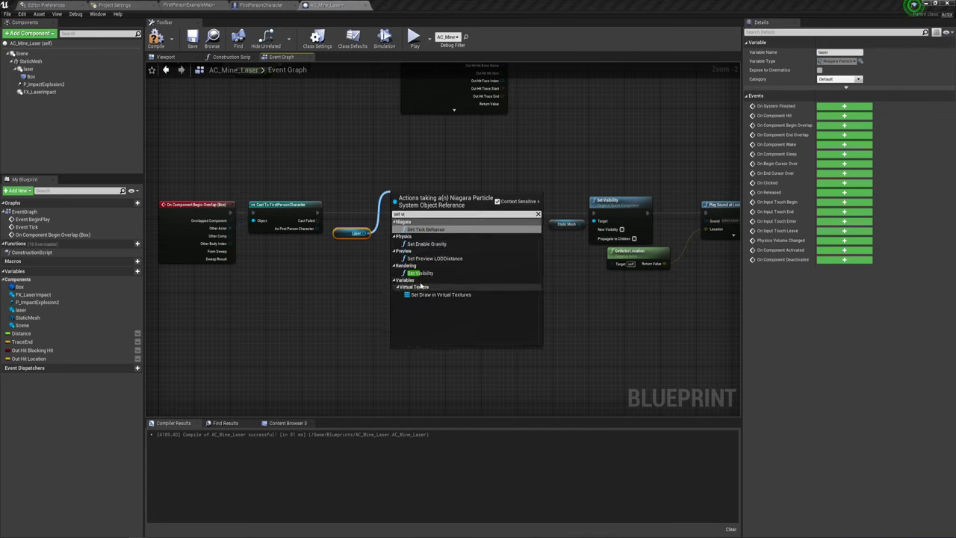
{"action": "left_click", "coordinate": [422, 273]}
{"action": "left_click_drag", "start_coordinate": [392, 207], "coordinate": [315, 221]}
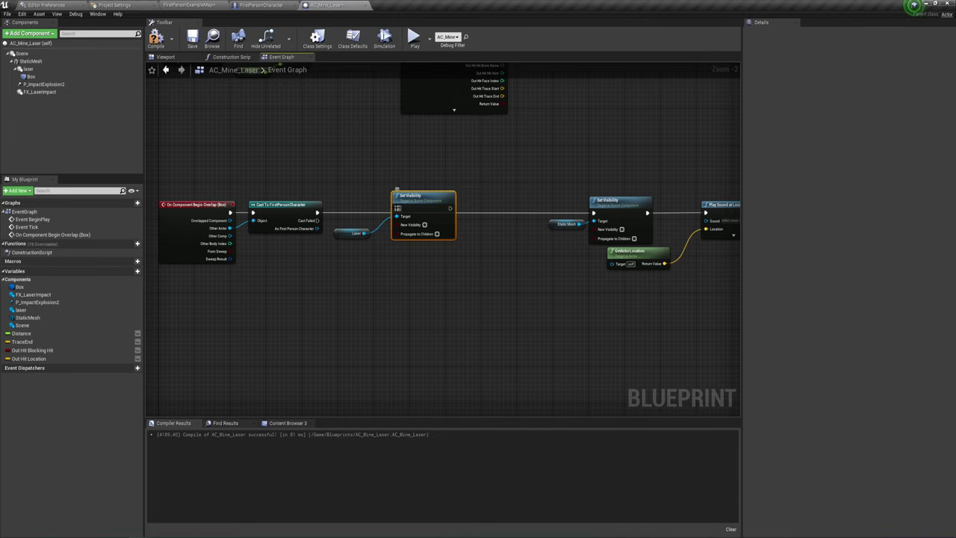
{"action": "left_click_drag", "start_coordinate": [423, 195], "coordinate": [512, 218]}
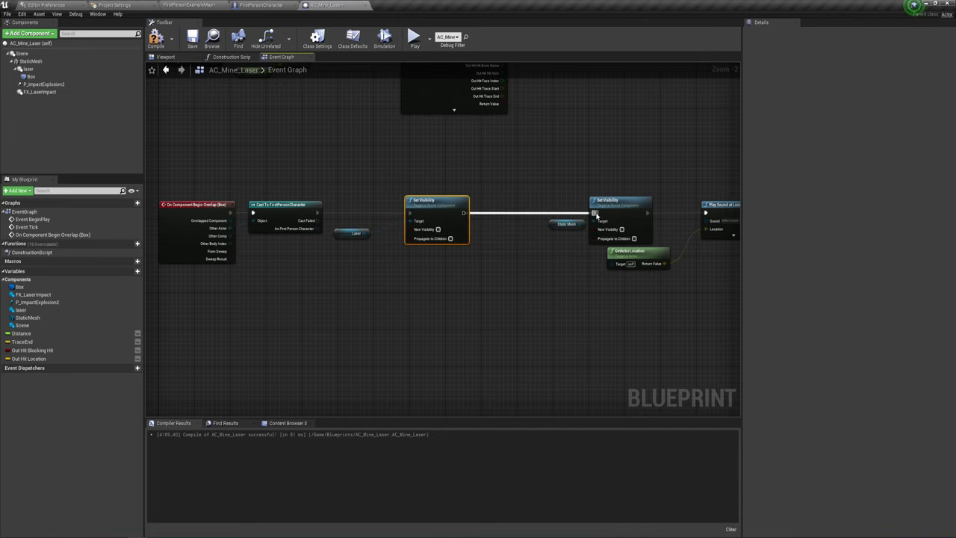
{"action": "left_click_drag", "start_coordinate": [596, 215], "coordinate": [595, 213]}
{"action": "right_click_drag", "start_coordinate": [554, 284], "coordinate": [437, 277]}
- Tidy the rest of the explosion chain and bring Play Sound and Set Active into view
{"action": "left_click_drag", "start_coordinate": [664, 277], "coordinate": [421, 207]}
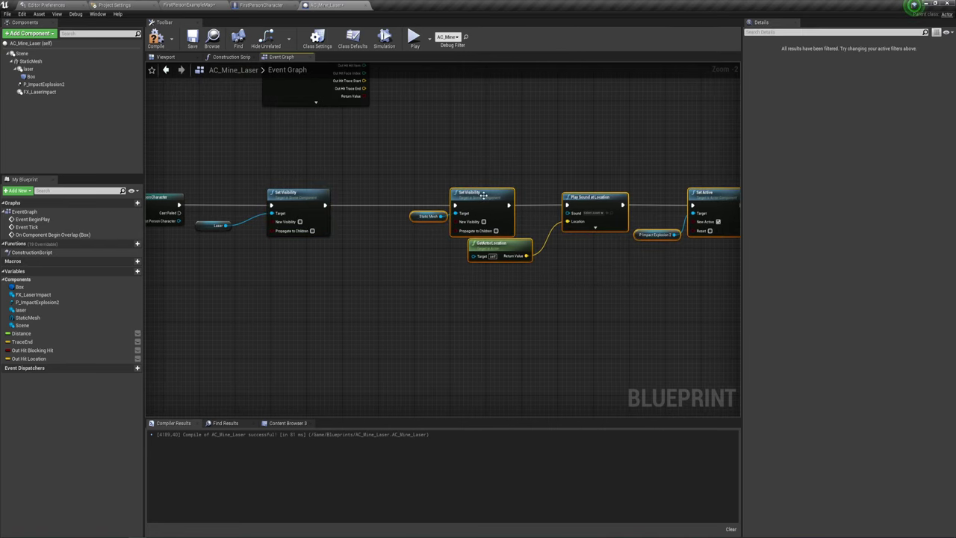
{"action": "left_click_drag", "start_coordinate": [484, 195], "coordinate": [416, 195]}
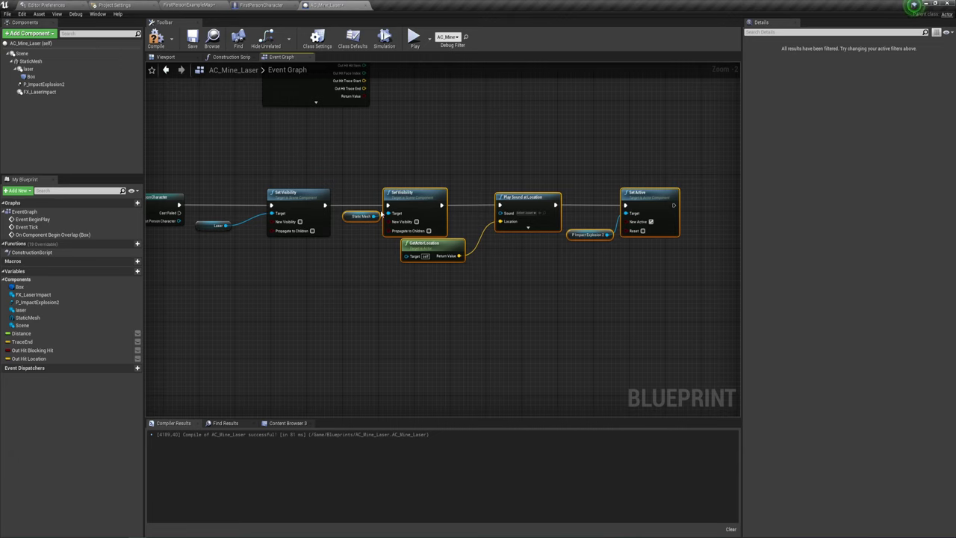
{"action": "left_click_drag", "start_coordinate": [351, 226], "coordinate": [406, 170]}
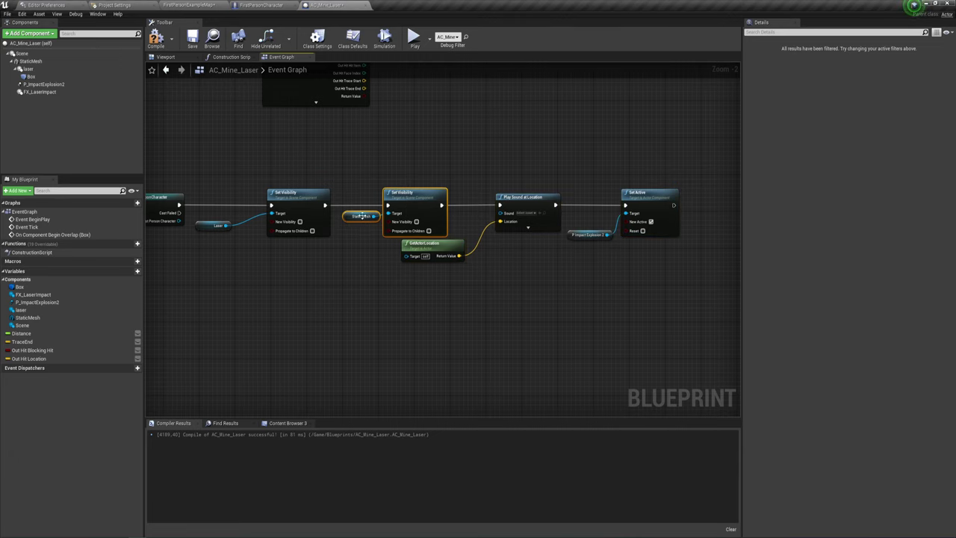
{"action": "scroll", "coordinate": [356, 239], "scroll_direction": "up", "scroll_amount": 2}
{"action": "right_click_drag", "start_coordinate": [356, 241], "coordinate": [317, 288]}
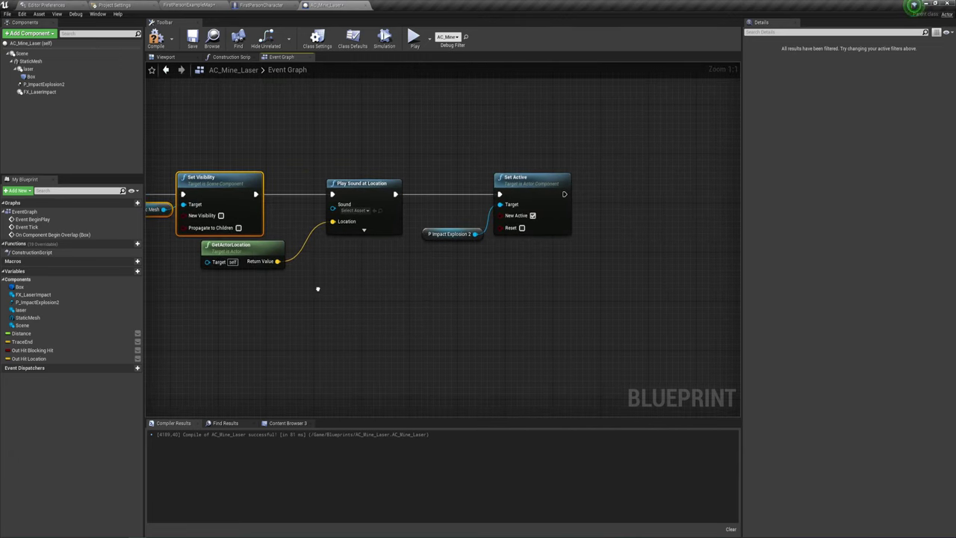
- Add a 1.0-second Delay node after Set Active and line it up
{"action": "right_click_drag", "start_coordinate": [483, 274], "coordinate": [356, 262]}
{"action": "left_click_drag", "start_coordinate": [325, 271], "coordinate": [446, 169]}
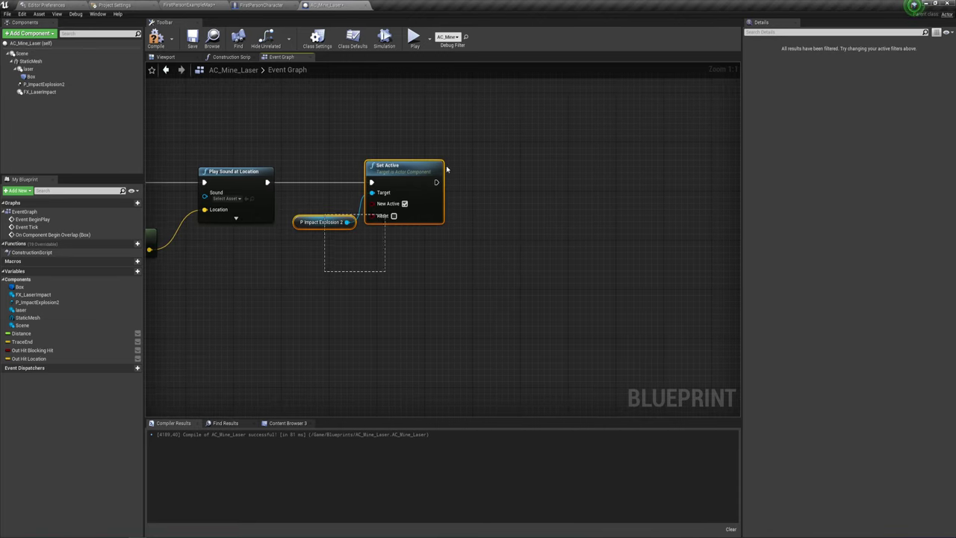
{"action": "right_click_drag", "start_coordinate": [487, 178], "coordinate": [429, 189]}
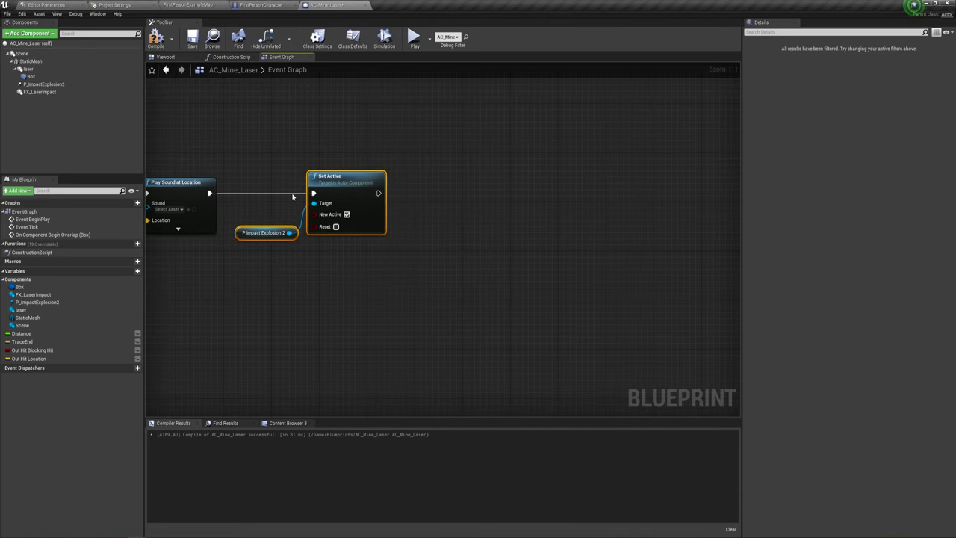
{"action": "left_click", "coordinate": [396, 194]}
{"action": "left_click_drag", "start_coordinate": [378, 194], "coordinate": [391, 196]}
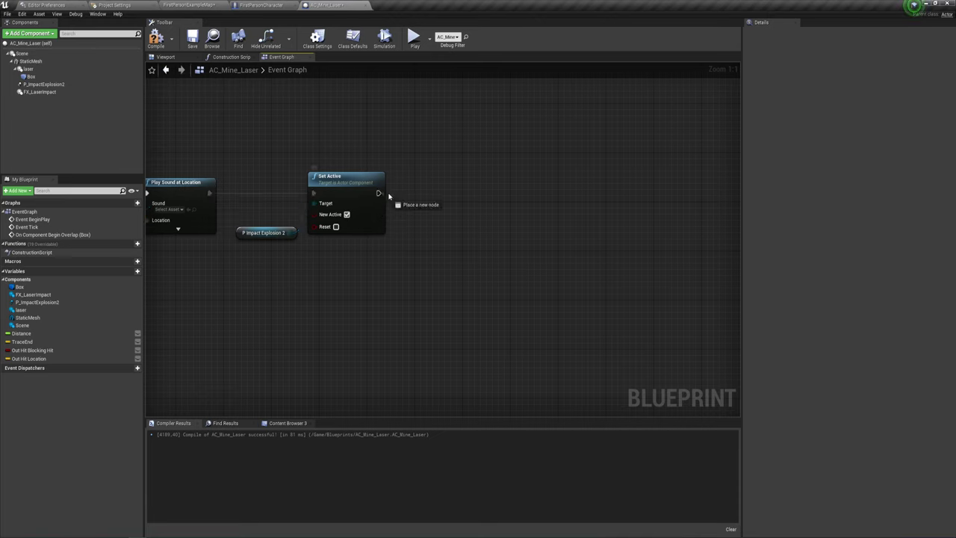
{"action": "type", "text": "dela"}
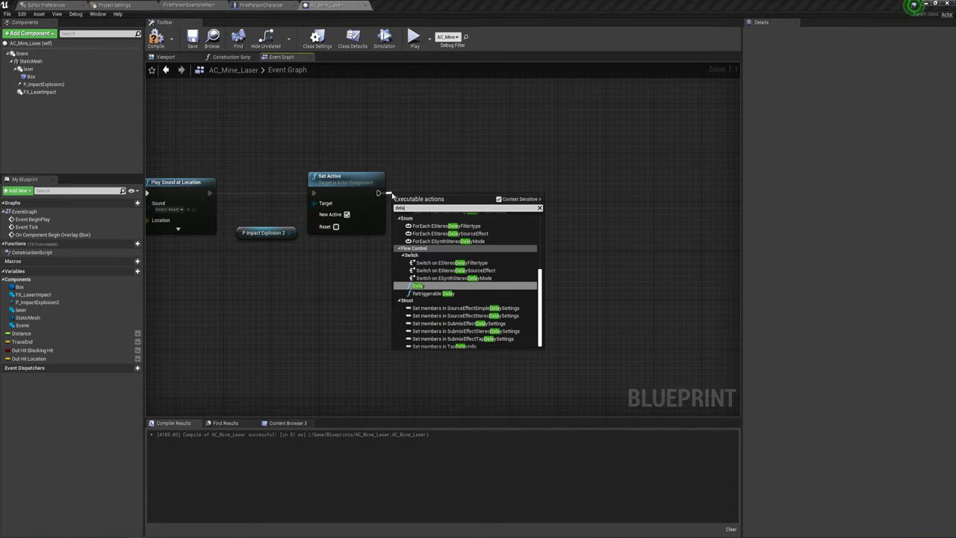
{"action": "key", "text": "Return"}
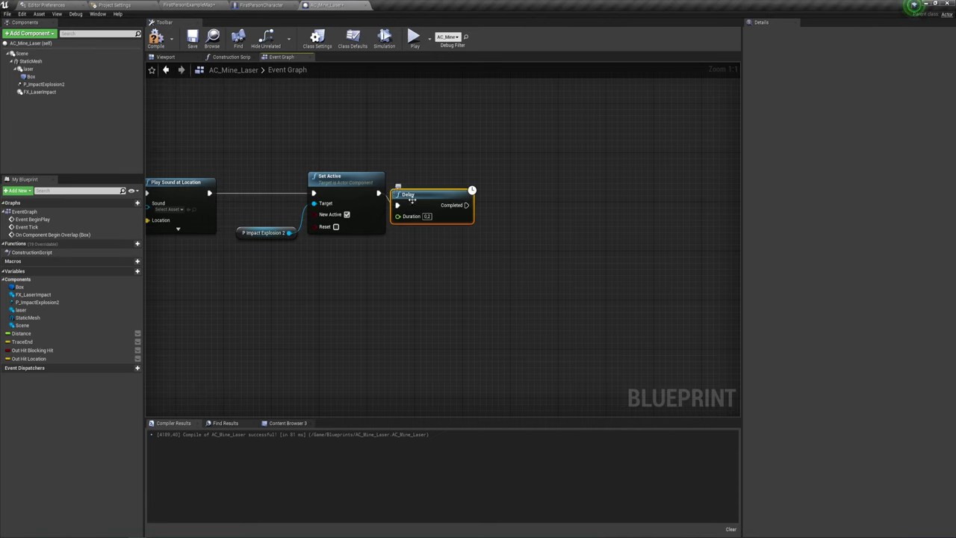
{"action": "left_click_drag", "start_coordinate": [412, 200], "coordinate": [417, 189]}
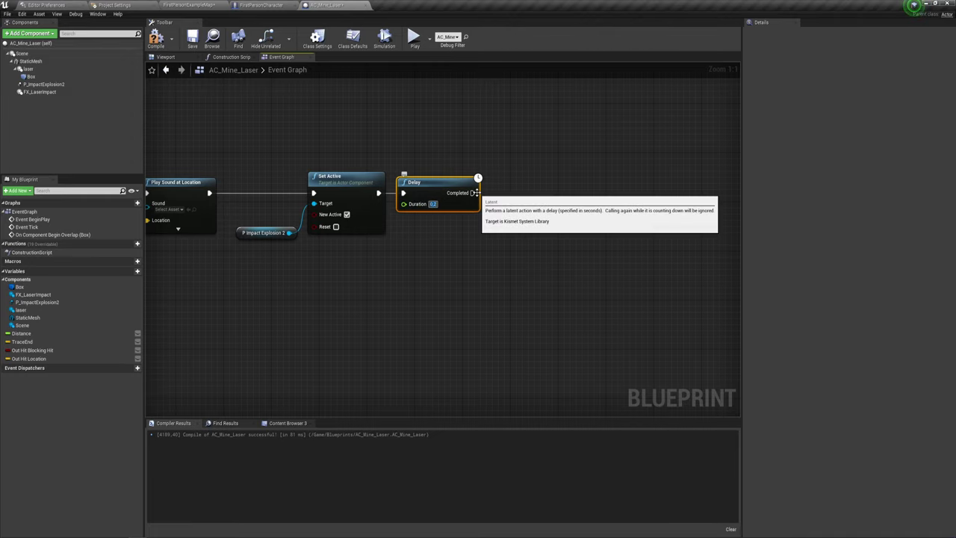
- Add a DestroyActor node on the Delay's Completed output and place it beside the Delay
{"action": "left_click_drag", "start_coordinate": [472, 192], "coordinate": [555, 196]}
{"action": "type", "text": "del"}
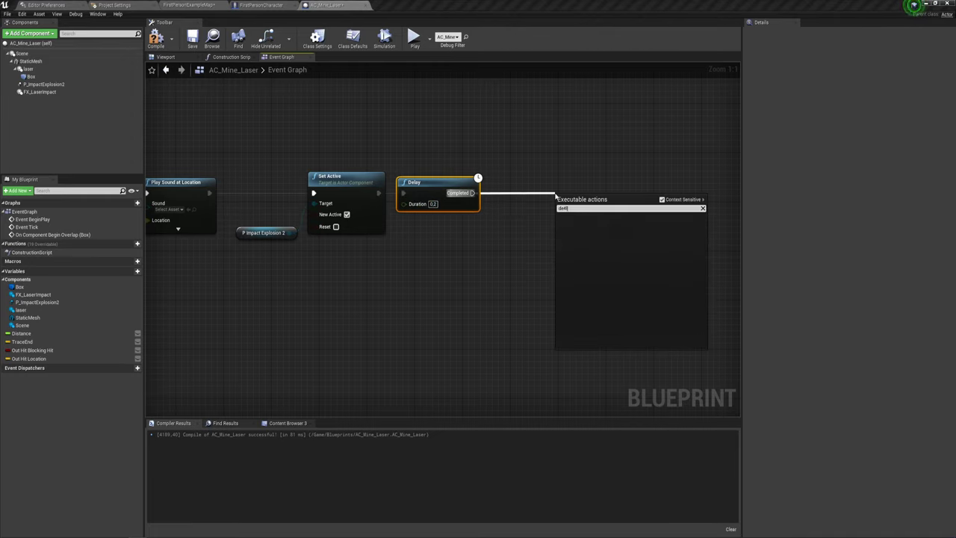
{"action": "key", "text": "BackSpace"}
{"action": "type", "text": "str"}
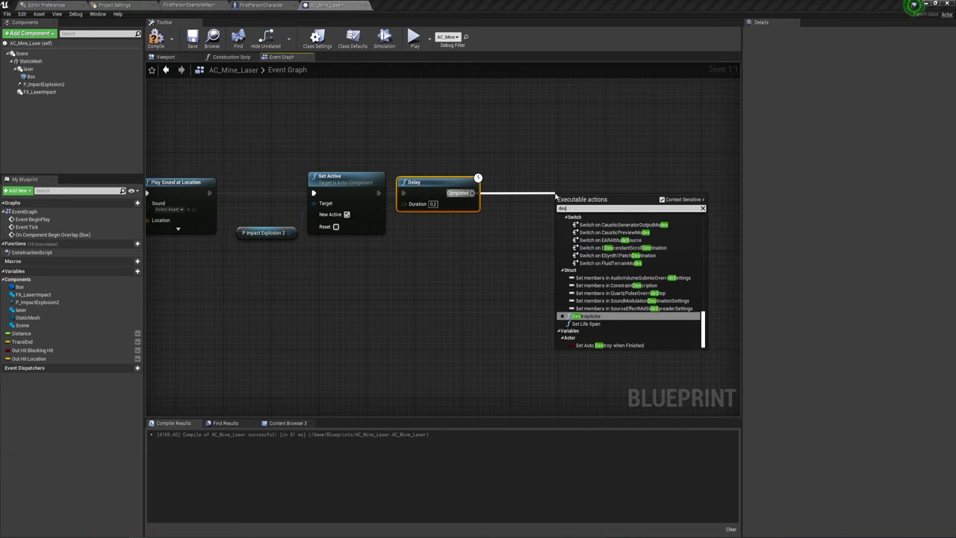
{"action": "left_click", "coordinate": [587, 316]}
{"action": "left_click_drag", "start_coordinate": [577, 201], "coordinate": [523, 177]}
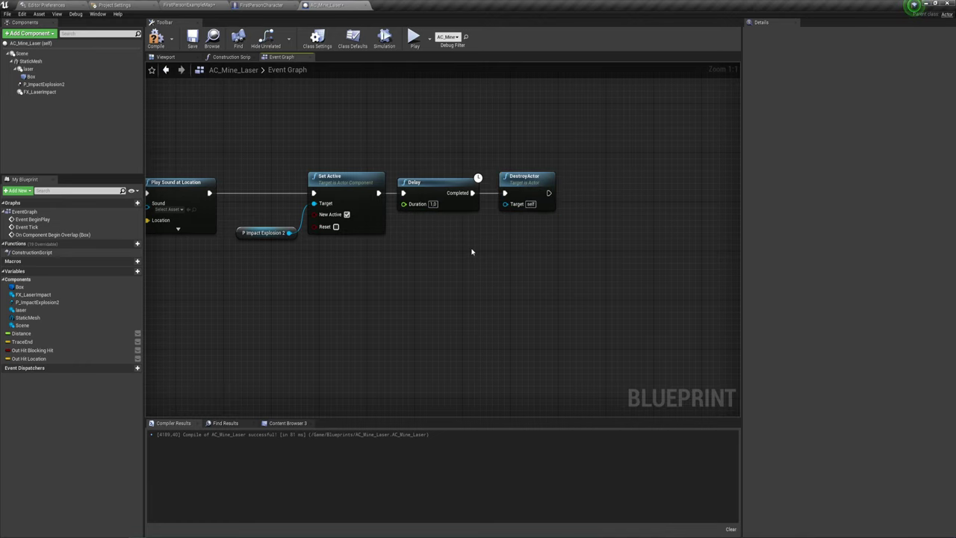
{"action": "scroll", "coordinate": [456, 243], "scroll_direction": "down", "scroll_amount": 2}
{"action": "scroll", "coordinate": [519, 235], "scroll_direction": "down", "scroll_amount": 2}
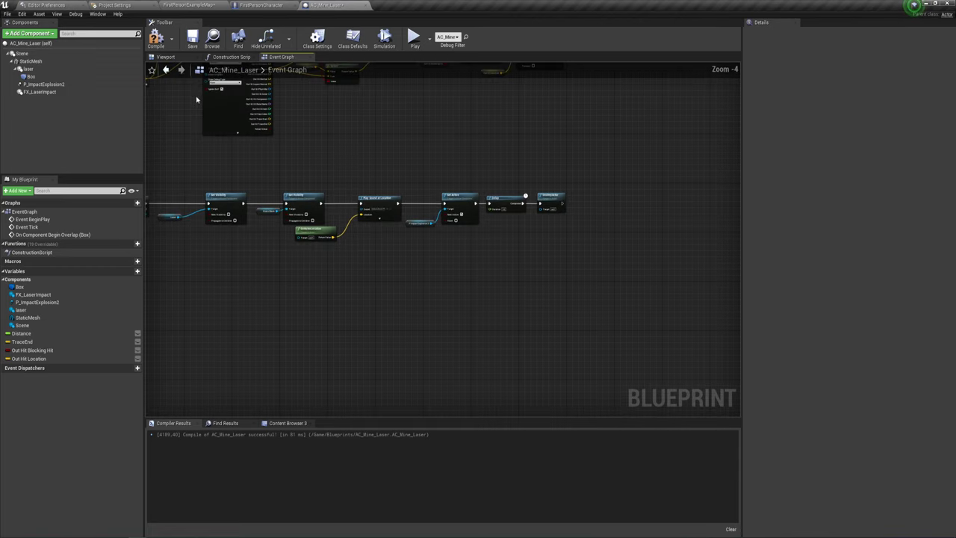
- Show the AC_Mine_Laser 3D view with the StaticMesh component selected
{"action": "key", "text": "Home"}
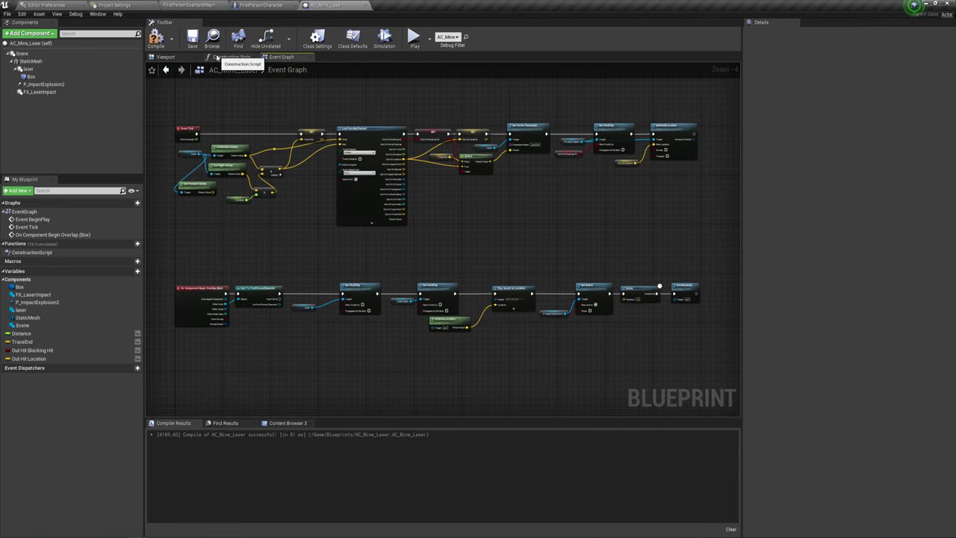
{"action": "left_click", "coordinate": [168, 58]}
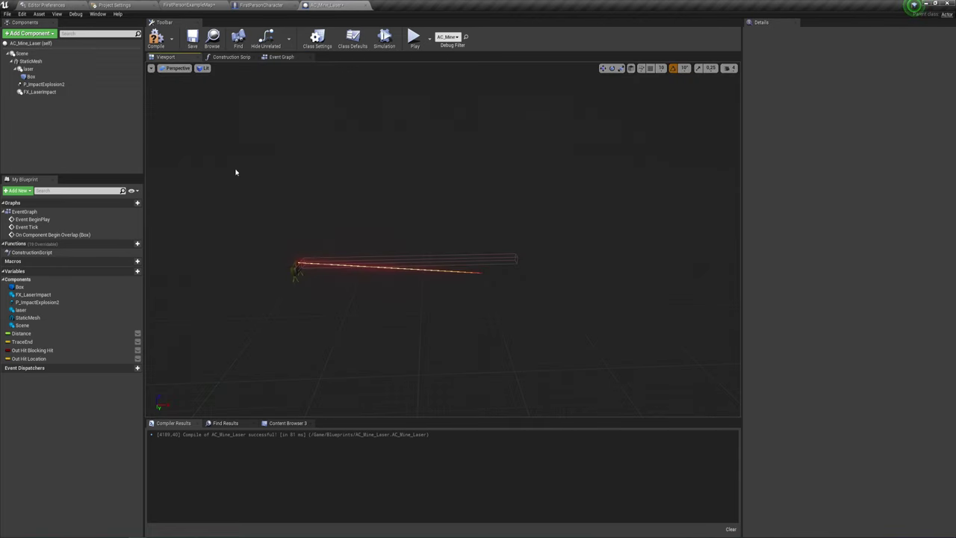
{"action": "left_click", "coordinate": [31, 60]}
- Add a Sphere Collision component from the Add Component list
{"action": "left_click", "coordinate": [30, 33]}
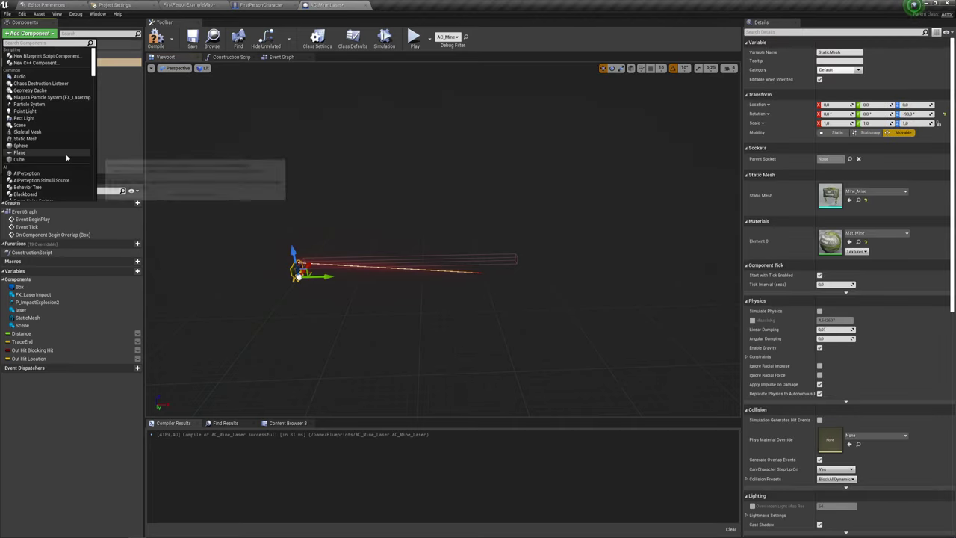
{"action": "scroll", "coordinate": [65, 157], "scroll_direction": "down", "scroll_amount": 3}
{"action": "scroll", "coordinate": [65, 157], "scroll_direction": "down", "scroll_amount": 3}
{"action": "scroll", "coordinate": [66, 157], "scroll_direction": "down", "scroll_amount": 3}
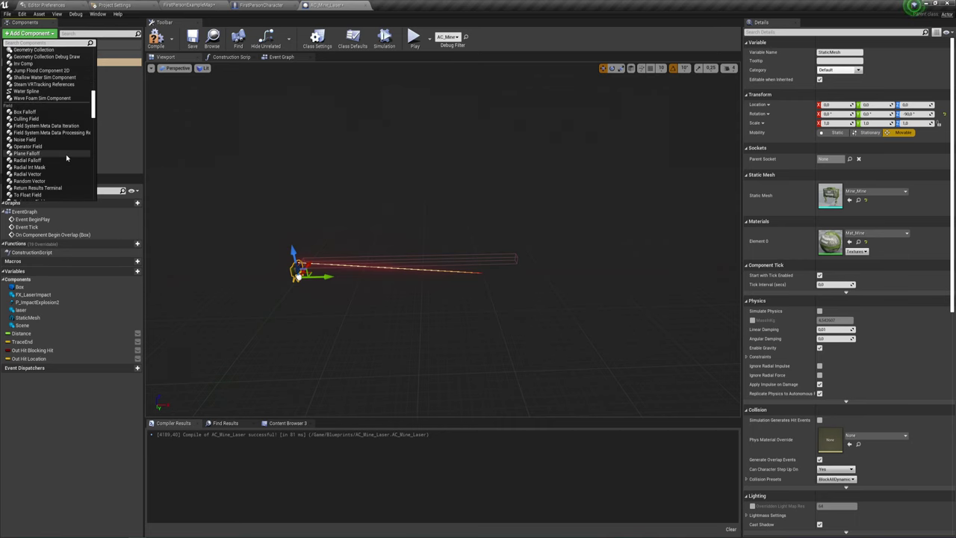
{"action": "scroll", "coordinate": [65, 156], "scroll_direction": "down", "scroll_amount": 3}
{"action": "scroll", "coordinate": [66, 154], "scroll_direction": "down", "scroll_amount": 3}
{"action": "scroll", "coordinate": [66, 154], "scroll_direction": "down", "scroll_amount": 3}
{"action": "scroll", "coordinate": [66, 154], "scroll_direction": "down", "scroll_amount": 2}
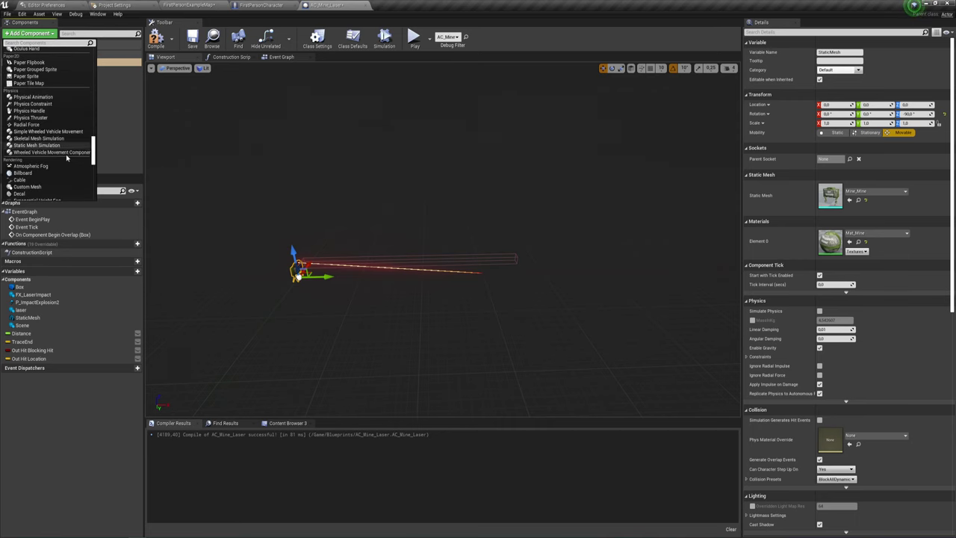
{"action": "scroll", "coordinate": [66, 153], "scroll_direction": "down", "scroll_amount": 2}
{"action": "scroll", "coordinate": [65, 154], "scroll_direction": "up", "scroll_amount": 3}
{"action": "scroll", "coordinate": [65, 154], "scroll_direction": "up", "scroll_amount": 3}
{"action": "scroll", "coordinate": [66, 153], "scroll_direction": "up", "scroll_amount": 3}
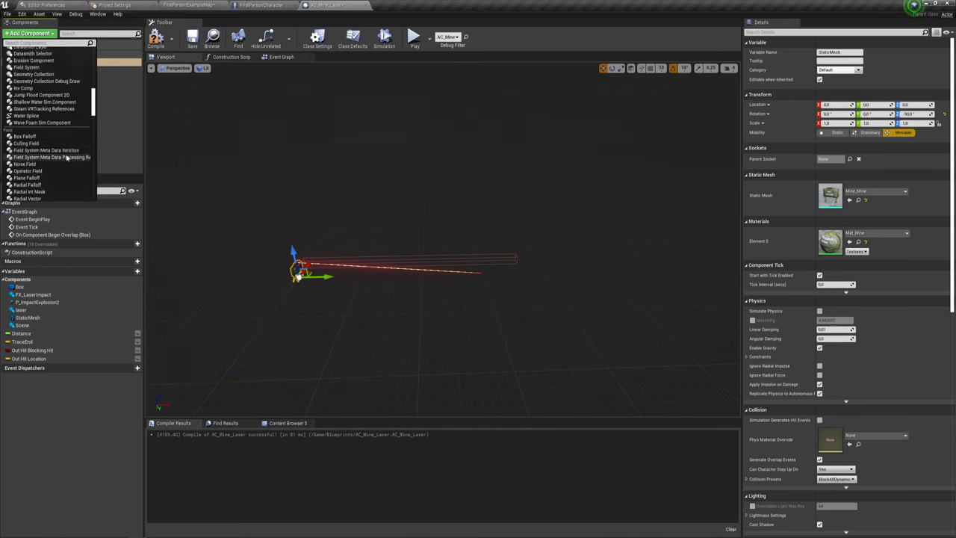
{"action": "scroll", "coordinate": [66, 157], "scroll_direction": "up", "scroll_amount": 3}
{"action": "scroll", "coordinate": [67, 157], "scroll_direction": "up", "scroll_amount": 3}
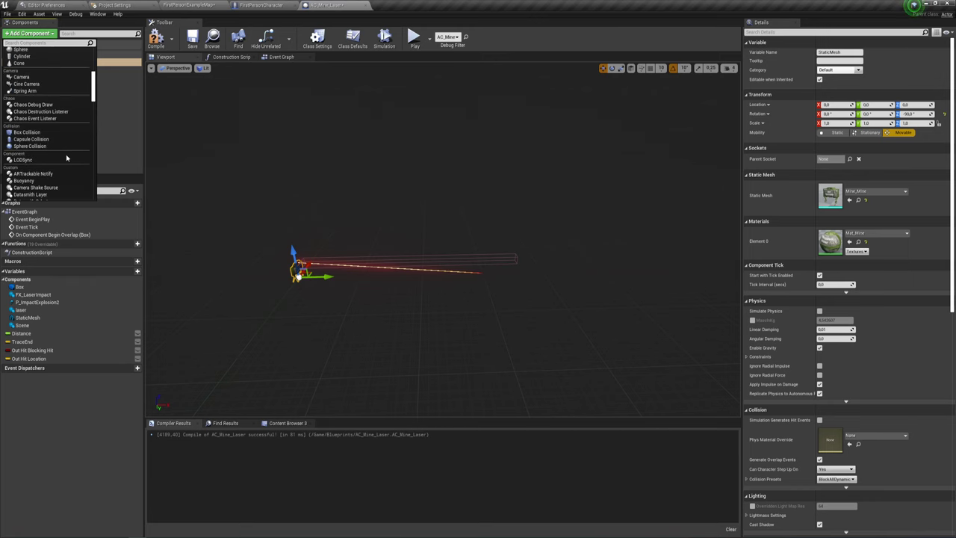
{"action": "left_click", "coordinate": [28, 146]}
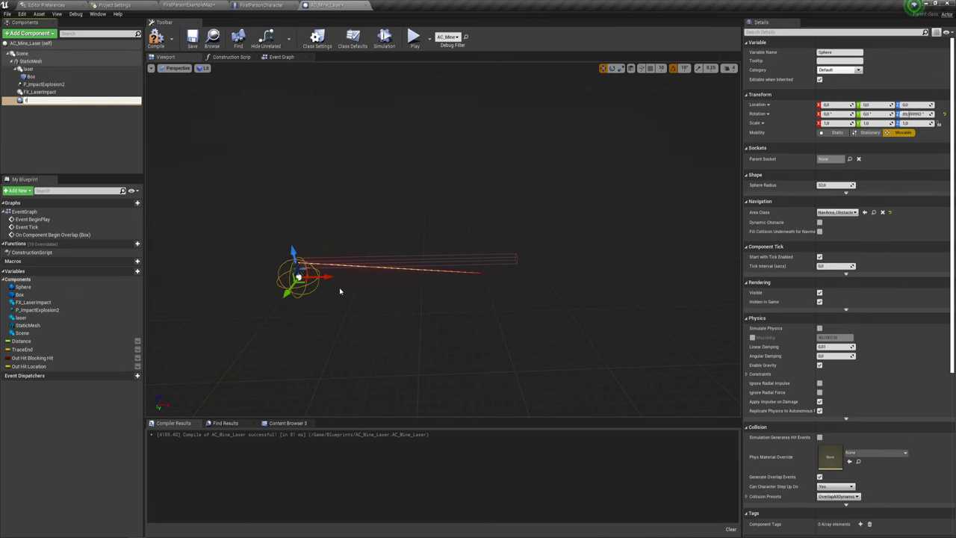
- Set the sphere collision's radius to about 400 so it surrounds the mine and laser
{"action": "key", "text": "Return"}
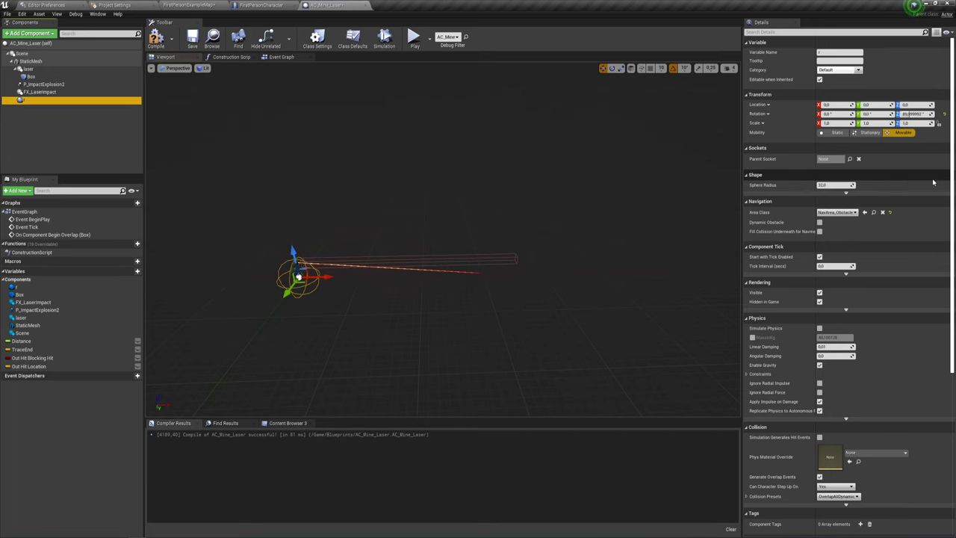
{"action": "left_click_drag", "start_coordinate": [835, 185], "coordinate": [896, 184]}
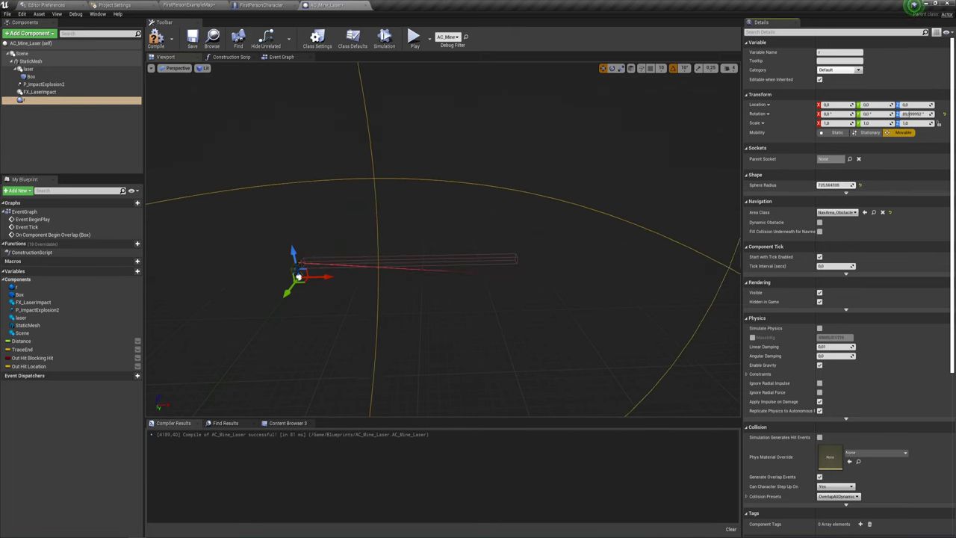
{"action": "left_click_drag", "start_coordinate": [481, 254], "coordinate": [479, 253]}
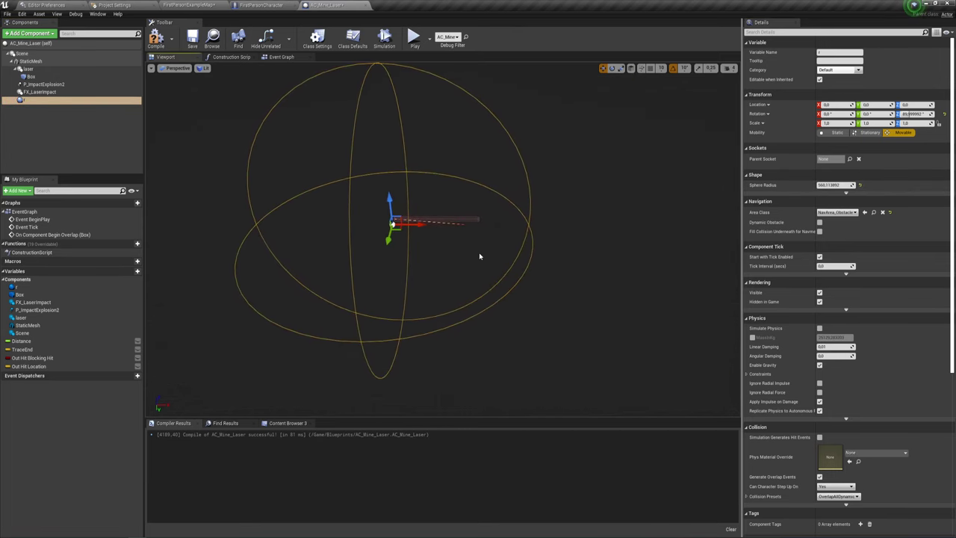
{"action": "left_click_drag", "start_coordinate": [838, 184], "coordinate": [814, 184]}
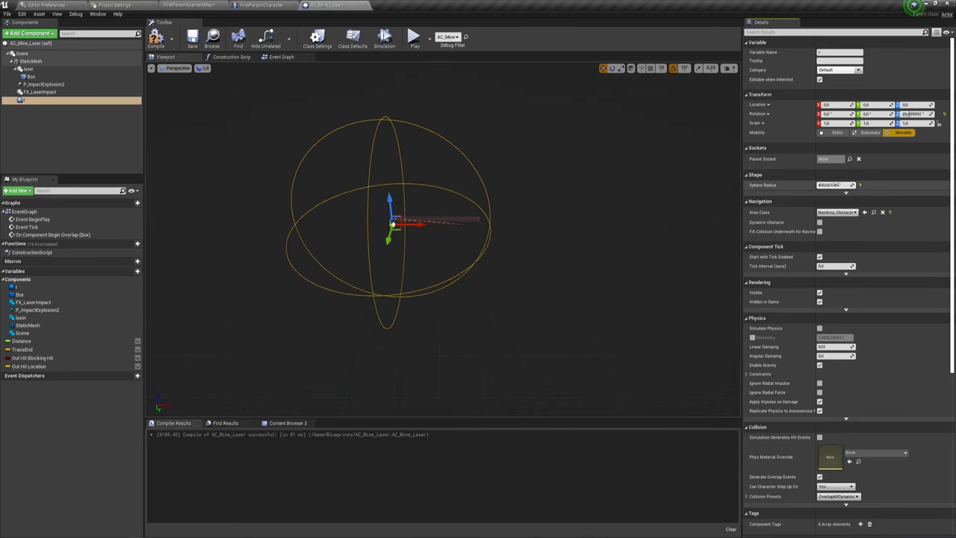
{"action": "left_click_drag", "start_coordinate": [836, 184], "coordinate": [835, 185]}
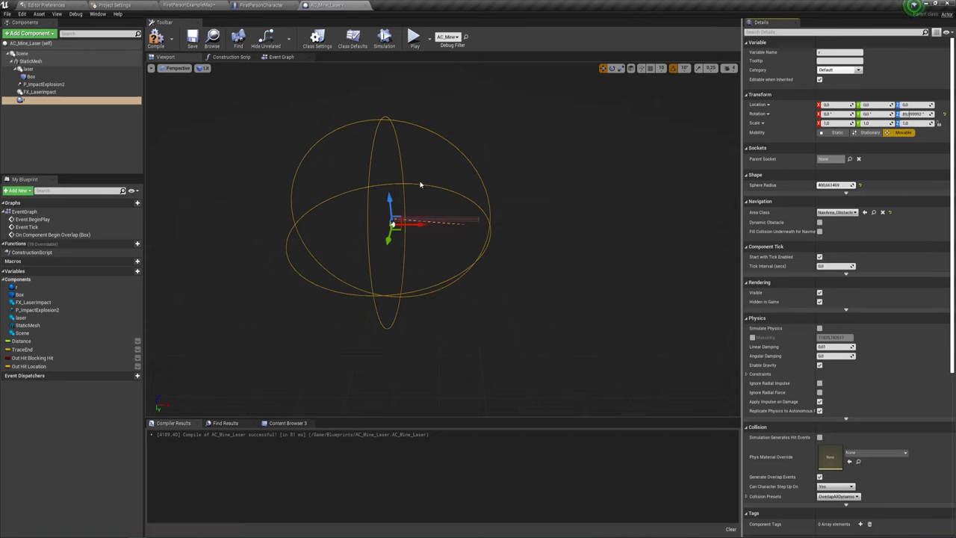
- Rename the sphere collision component to Exp
{"action": "left_click", "coordinate": [25, 100]}
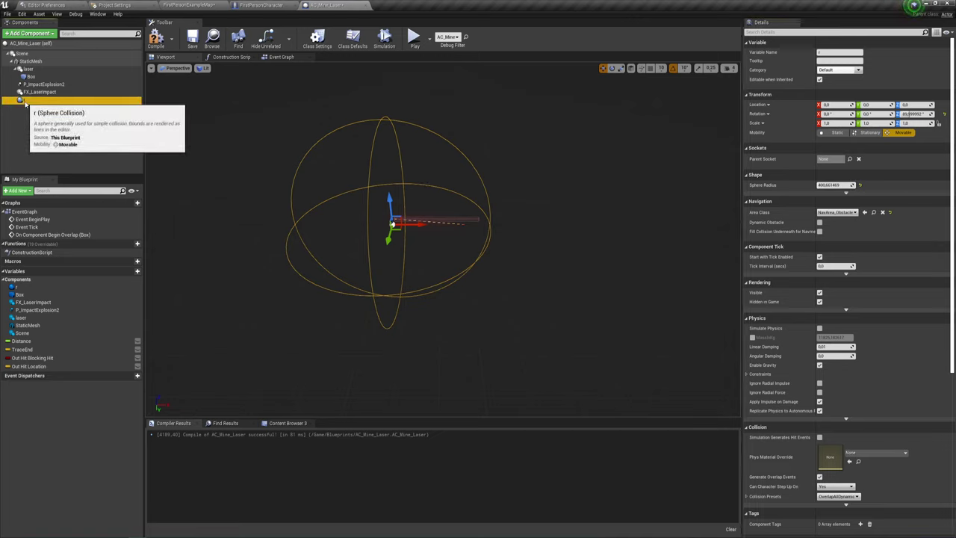
{"action": "left_click", "coordinate": [24, 100]}
{"action": "type", "text": "Exp"}
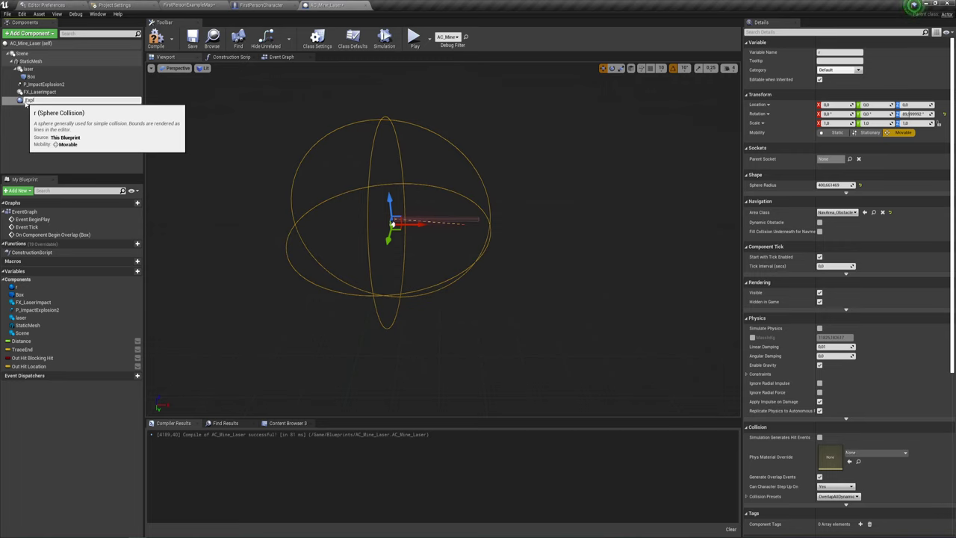
{"action": "key", "text": "Return"}
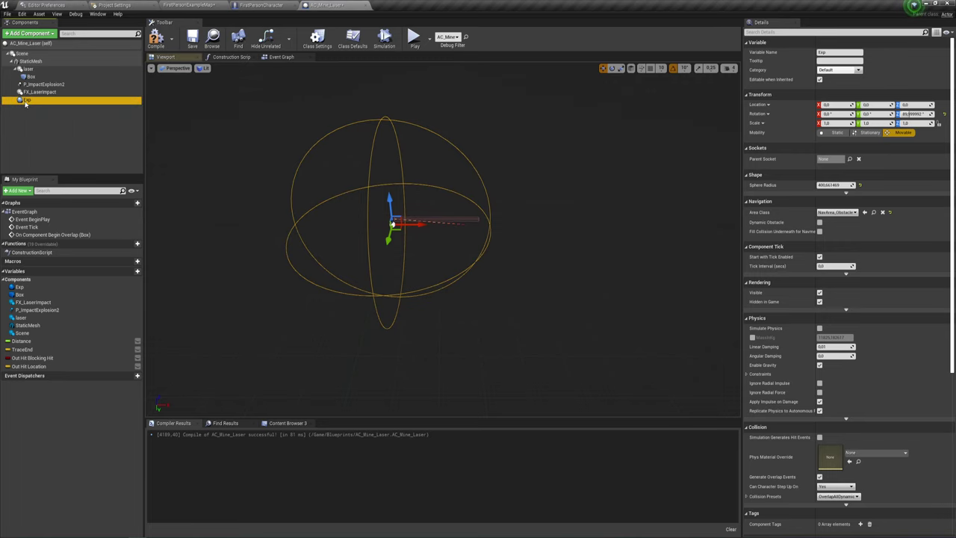
{"action": "mouse_move", "coordinate": [367, 183]}
{"action": "left_mouse_down"}
{"action": "mouse_move", "coordinate": [418, 186]}
{"action": "mouse_move", "coordinate": [395, 188]}
{"action": "left_mouse_up"}
{"action": "scroll", "coordinate": [367, 183], "scroll_direction": "up", "scroll_amount": 3}
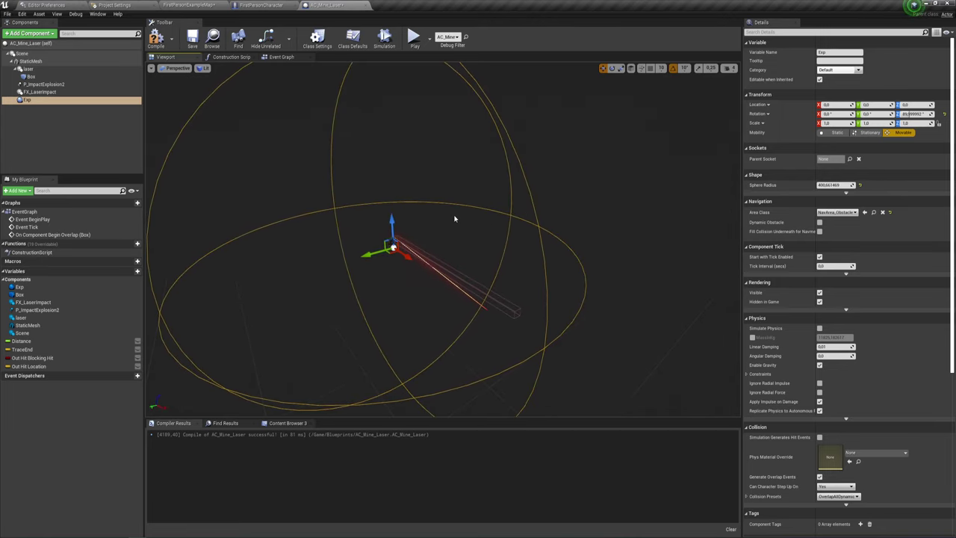
- Add an On Component Begin Overlap event for the Exp sphere
{"action": "key", "text": "f"}
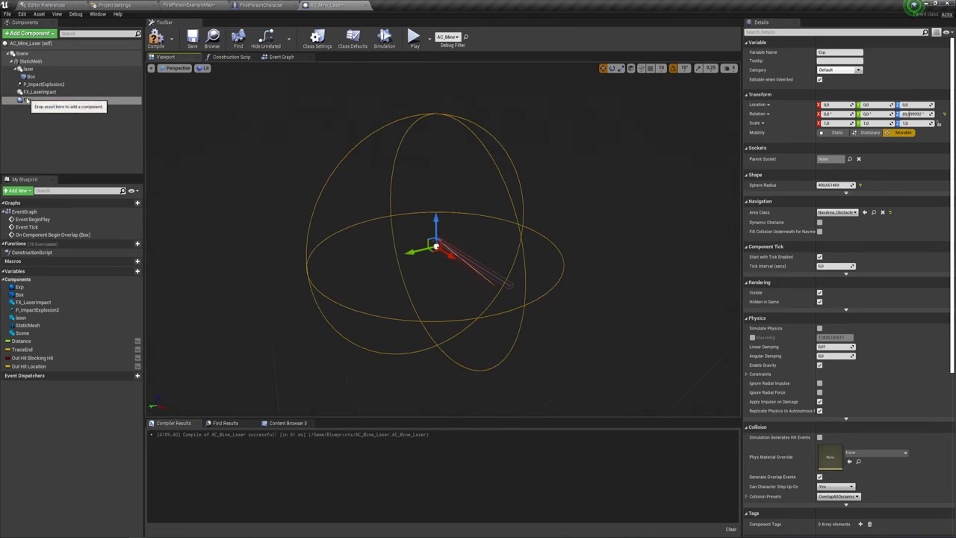
{"action": "right_click", "coordinate": [26, 100]}
{"action": "mouse_move", "coordinate": [69, 111]}
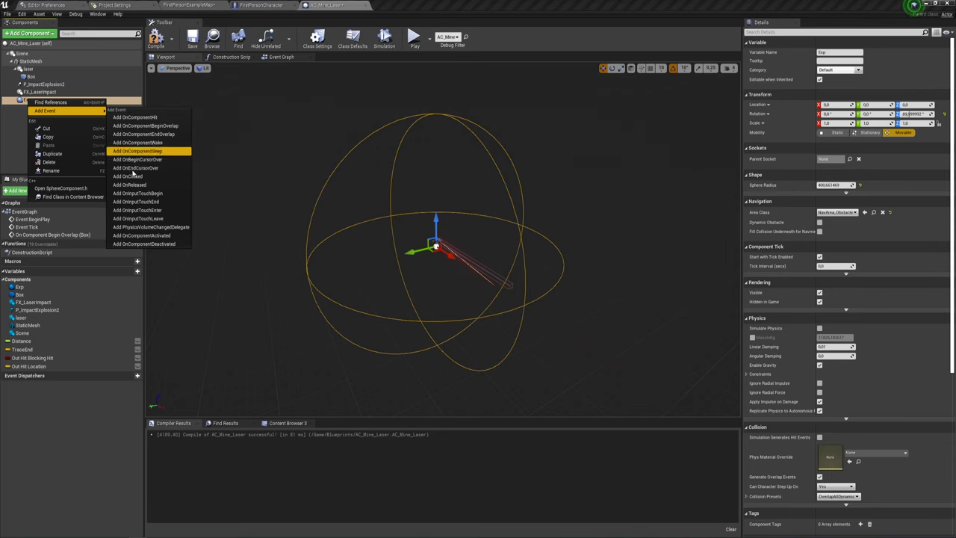
{"action": "left_click", "coordinate": [158, 127]}
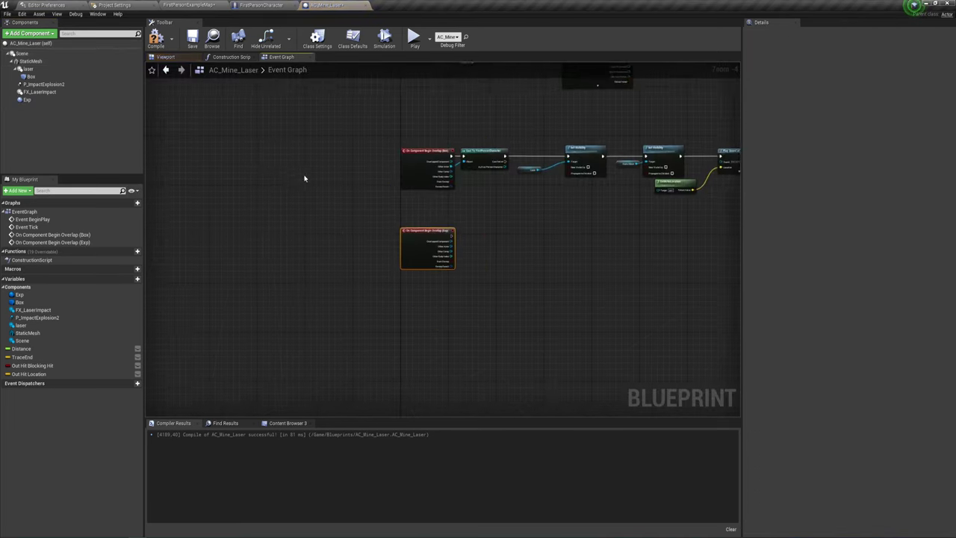
- Duplicate the Cast To FirstPersonCharacter node beside the Exp event and wire the event into it
{"action": "left_click_drag", "start_coordinate": [440, 182], "coordinate": [461, 108]}
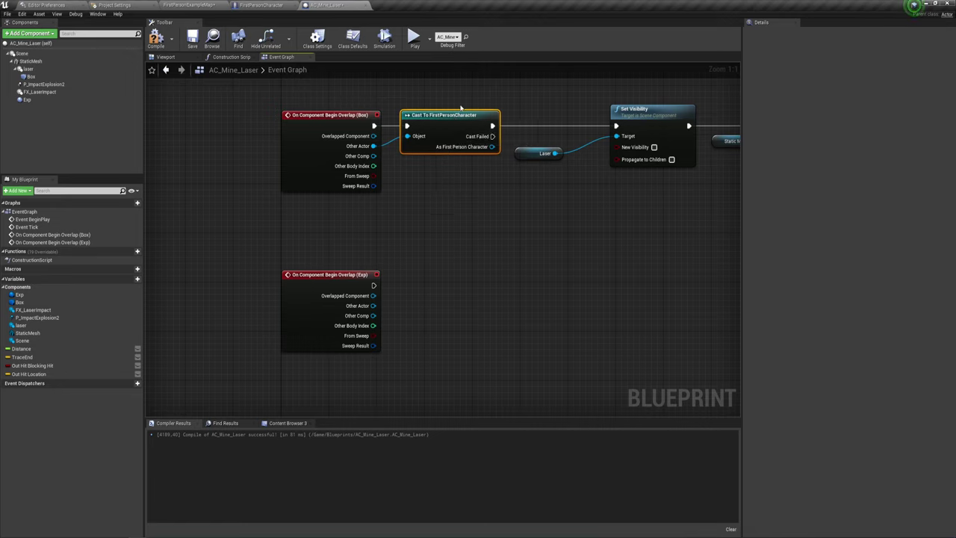
{"action": "key", "text": "ctrl+c"}
{"action": "key", "text": "ctrl+v"}
{"action": "left_click_drag", "start_coordinate": [448, 211], "coordinate": [431, 281]}
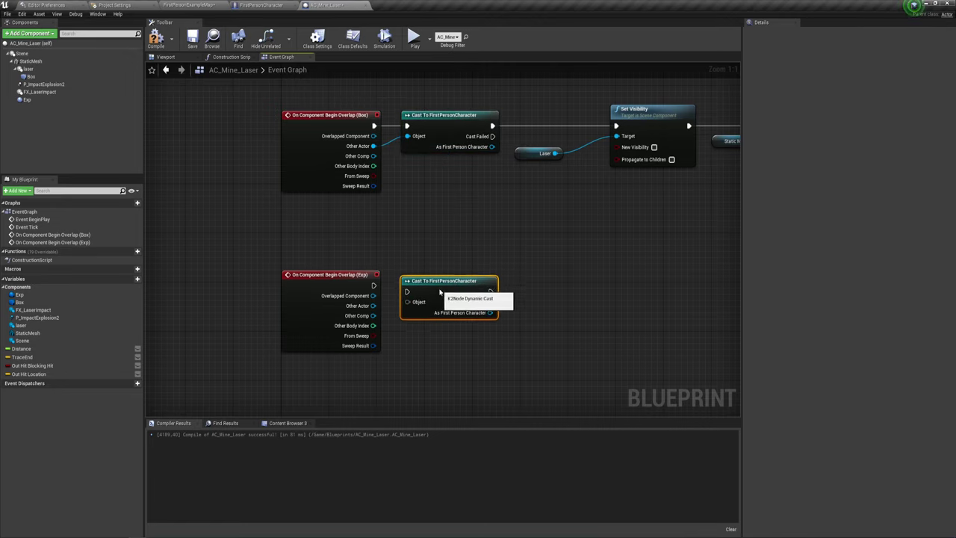
{"action": "mouse_move", "coordinate": [372, 284]}
{"action": "left_mouse_down"}
{"action": "mouse_move", "coordinate": [407, 285]}
{"action": "mouse_move", "coordinate": [408, 296]}
{"action": "left_mouse_up"}
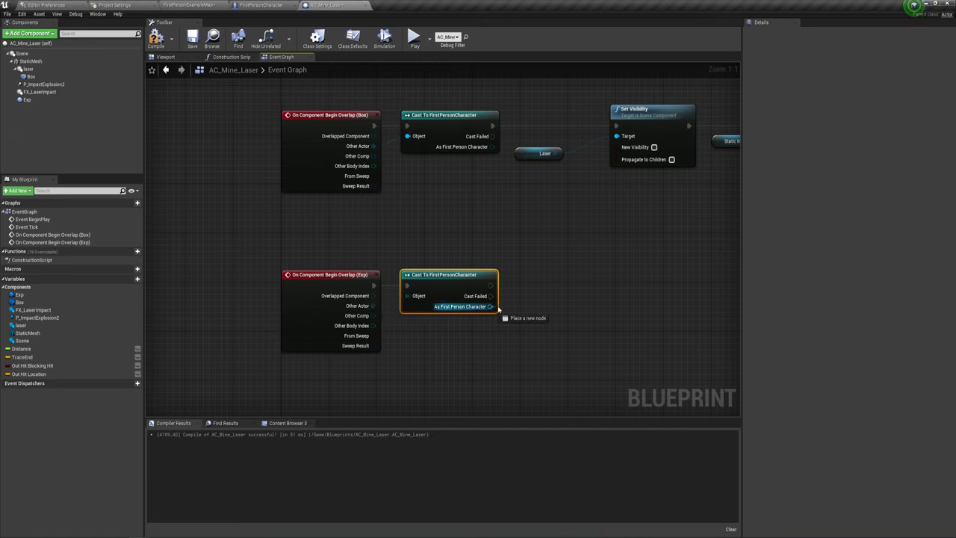
- Add a DAMAGE call fed by the copied cast's As First Person Character output
{"action": "left_click_drag", "start_coordinate": [490, 306], "coordinate": [534, 297]}
{"action": "type", "text": "d"}
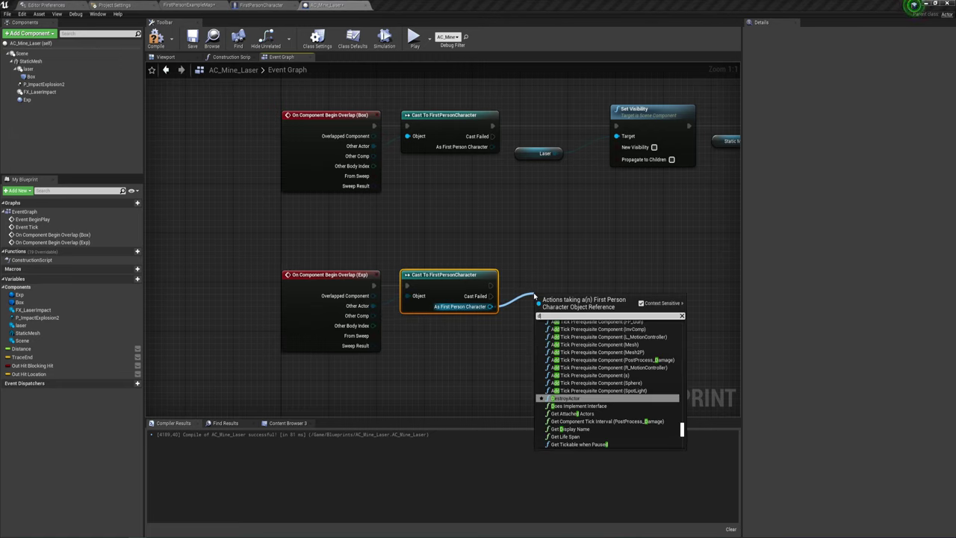
{"action": "key", "text": "BackSpace"}
{"action": "type", "text": "dama"}
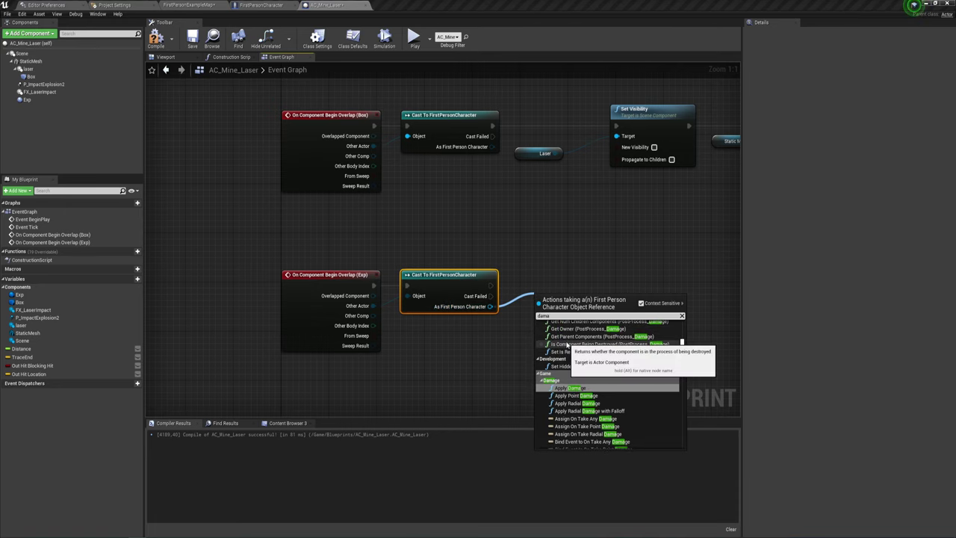
{"action": "scroll", "coordinate": [603, 377], "scroll_direction": "down", "scroll_amount": 3}
{"action": "scroll", "coordinate": [604, 377], "scroll_direction": "down", "scroll_amount": 2}
{"action": "scroll", "coordinate": [604, 377], "scroll_direction": "down", "scroll_amount": 2}
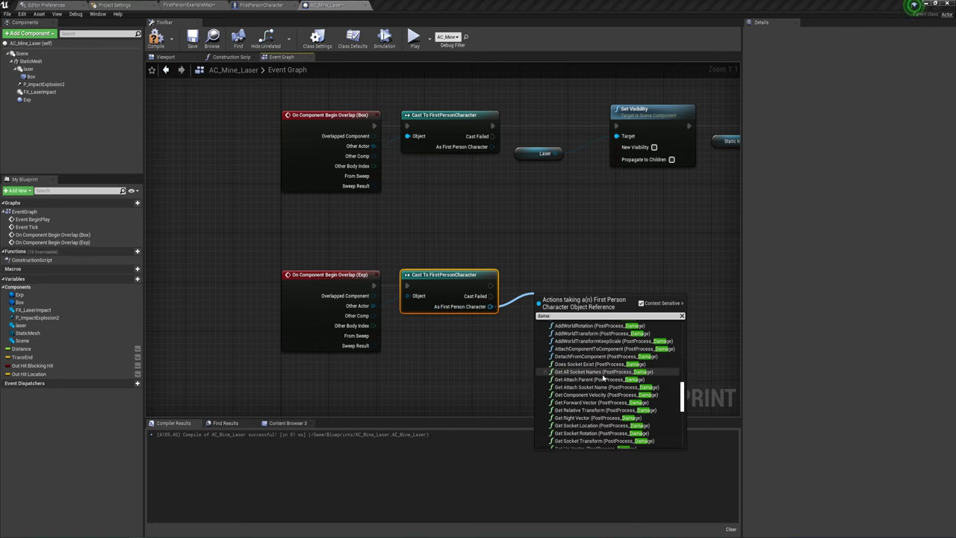
{"action": "scroll", "coordinate": [603, 378], "scroll_direction": "up", "scroll_amount": 2}
{"action": "scroll", "coordinate": [604, 378], "scroll_direction": "up", "scroll_amount": 3}
{"action": "scroll", "coordinate": [603, 378], "scroll_direction": "up", "scroll_amount": 3}
{"action": "scroll", "coordinate": [590, 374], "scroll_direction": "up", "scroll_amount": 3}
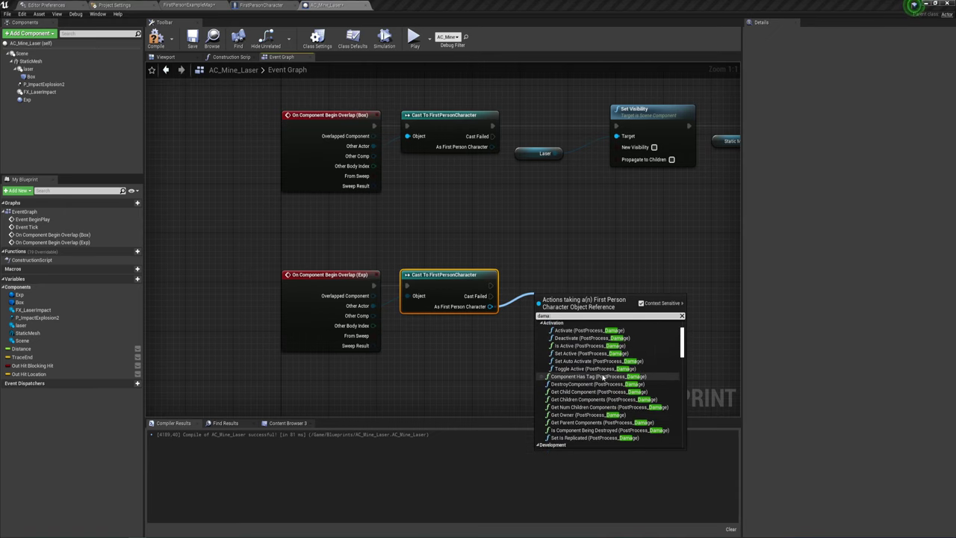
{"action": "scroll", "coordinate": [567, 366], "scroll_direction": "up", "scroll_amount": 3}
{"action": "left_click", "coordinate": [560, 352]}
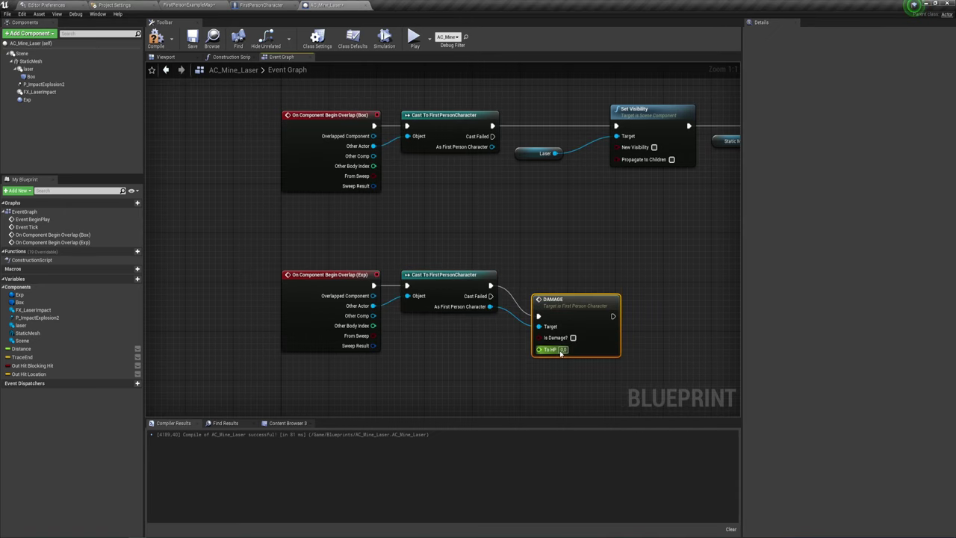
- Set DAMAGE's To HP to 50 with Is Damage? ticked, then compile the blueprint
{"action": "left_click", "coordinate": [544, 318]}
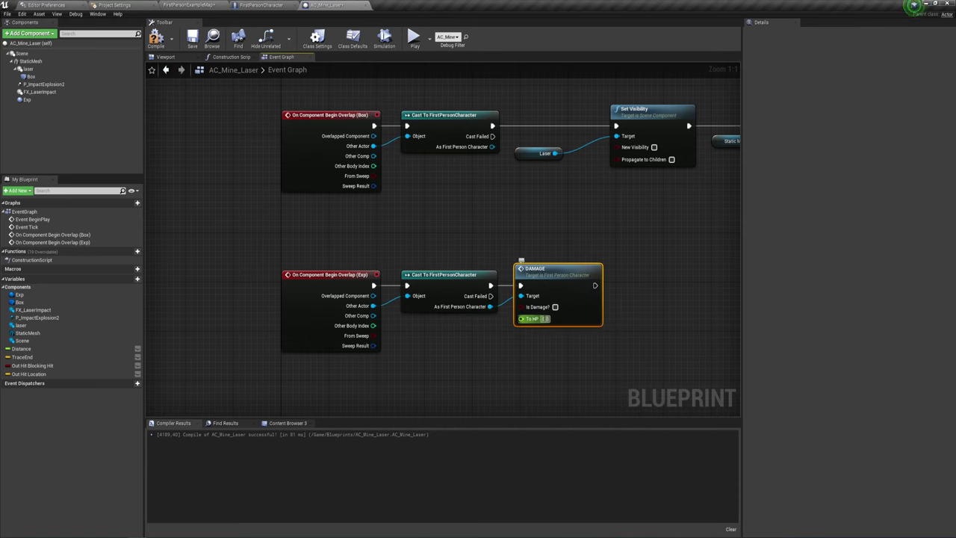
{"action": "left_click", "coordinate": [549, 333]}
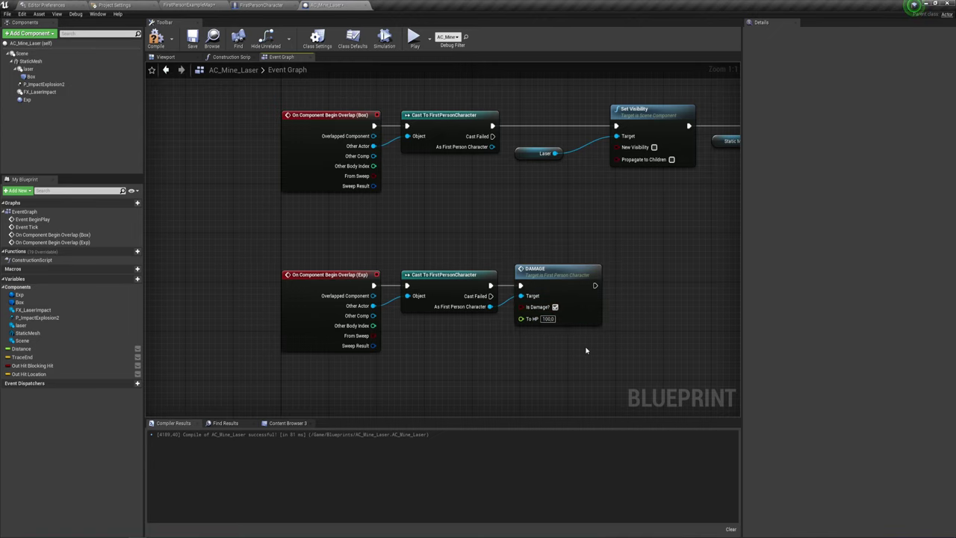
{"action": "right_click_drag", "start_coordinate": [586, 350], "coordinate": [519, 314]}
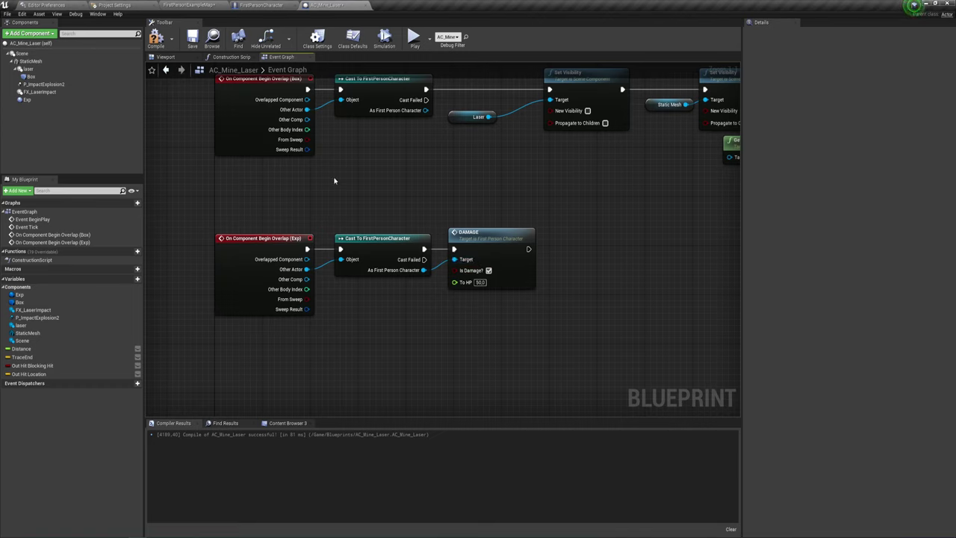
{"action": "left_click_drag", "start_coordinate": [334, 181], "coordinate": [513, 345]}
{"action": "left_click", "coordinate": [503, 320]}
{"action": "left_click", "coordinate": [158, 41]}
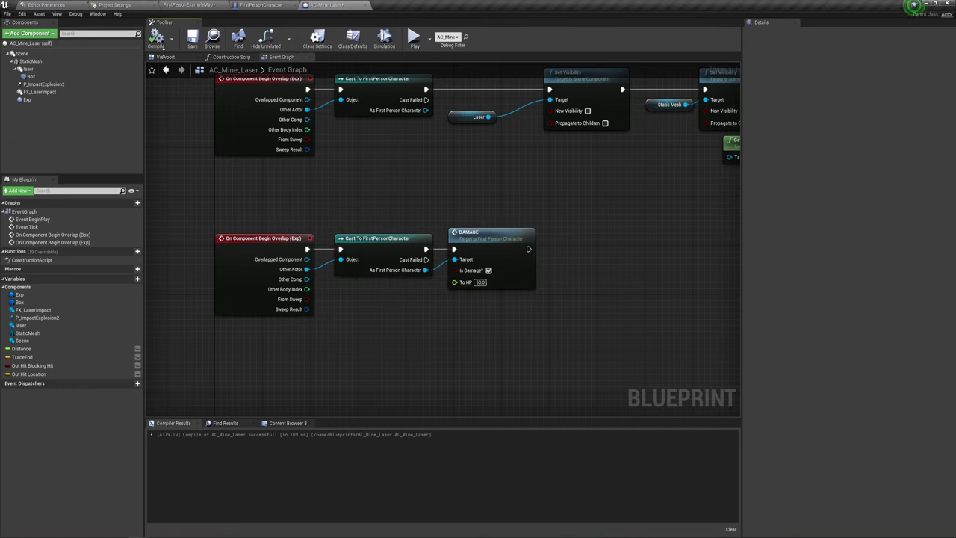
- Play-test FirstPersonExampleMap as the first-person character, then stop the test
{"action": "left_click", "coordinate": [188, 5]}
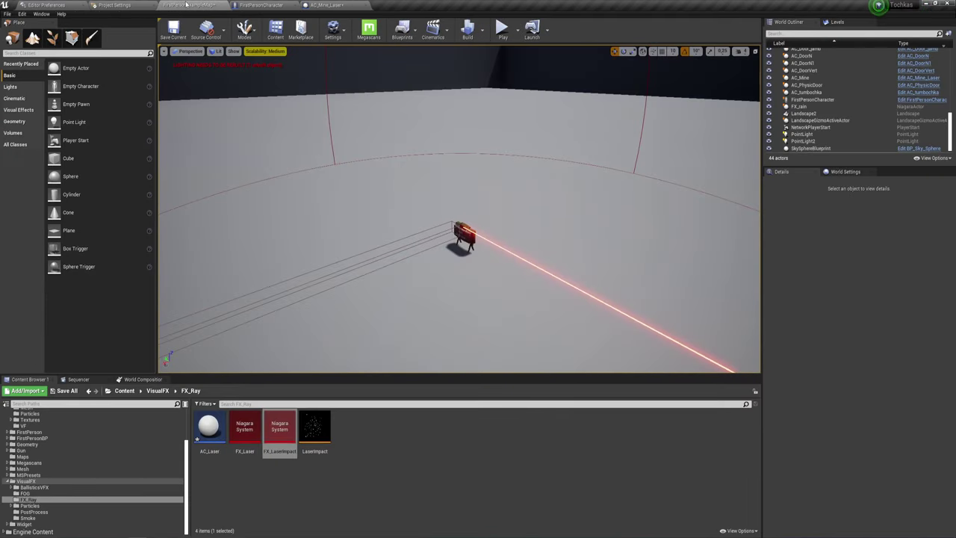
{"action": "left_click", "coordinate": [502, 30]}
{"action": "left_click", "coordinate": [488, 99]}
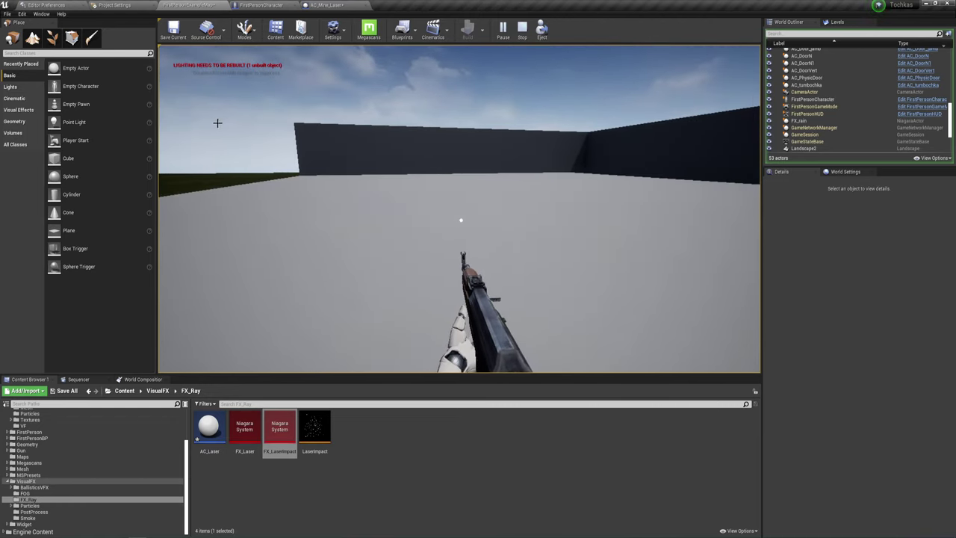
{"action": "key", "text": "Escape"}
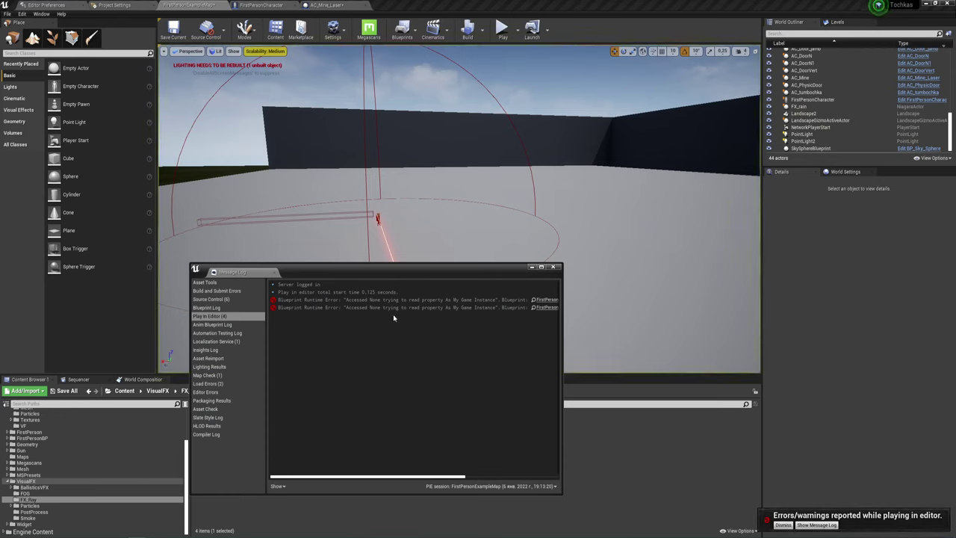
- Close the Message Log, fly the camera toward the mine, and show the VisualFX folder
{"action": "left_click_drag", "start_coordinate": [440, 478], "coordinate": [586, 485]}
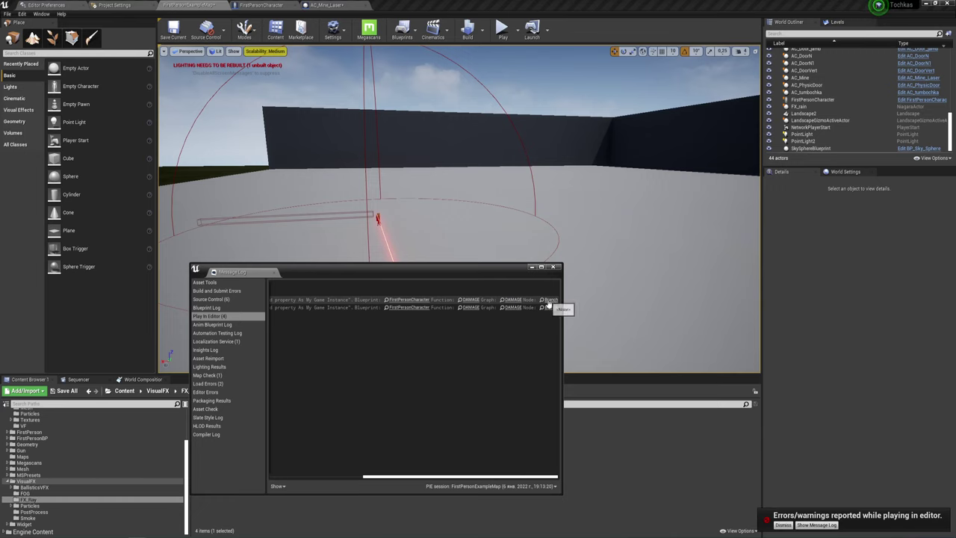
{"action": "left_click", "coordinate": [557, 271]}
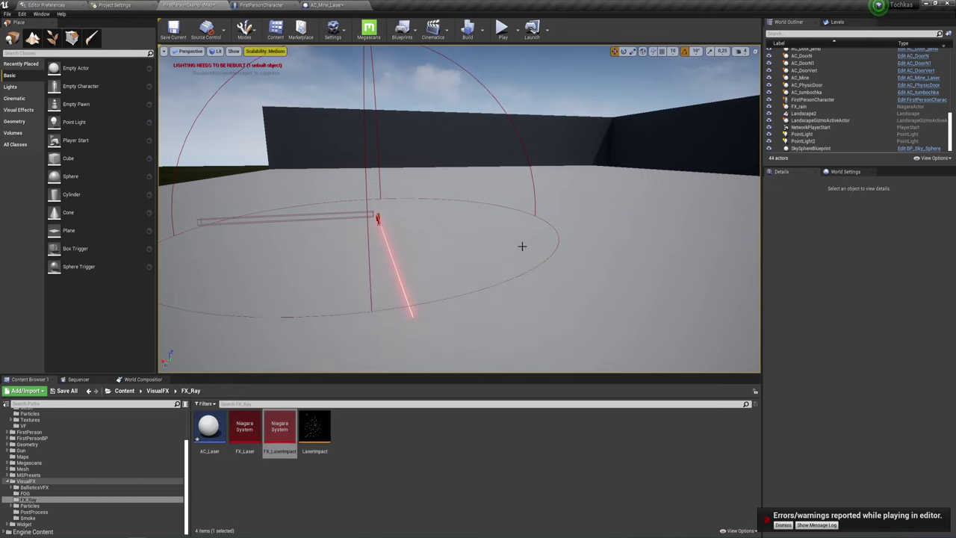
{"action": "mouse_move", "coordinate": [521, 245]}
{"action": "left_mouse_down"}
{"action": "mouse_move", "coordinate": [485, 225]}
{"action": "mouse_move", "coordinate": [511, 251]}
{"action": "left_mouse_up"}
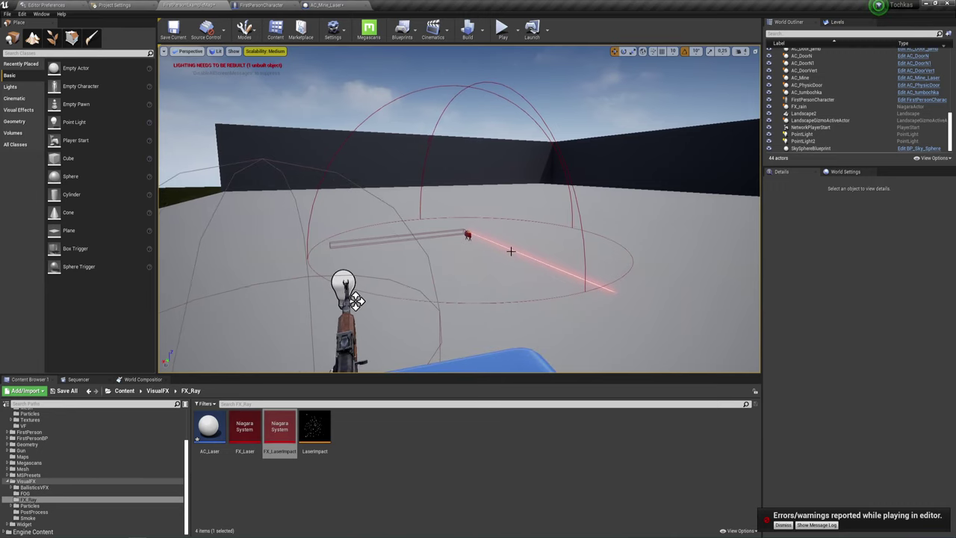
{"action": "left_click_drag", "start_coordinate": [511, 250], "coordinate": [505, 259]}
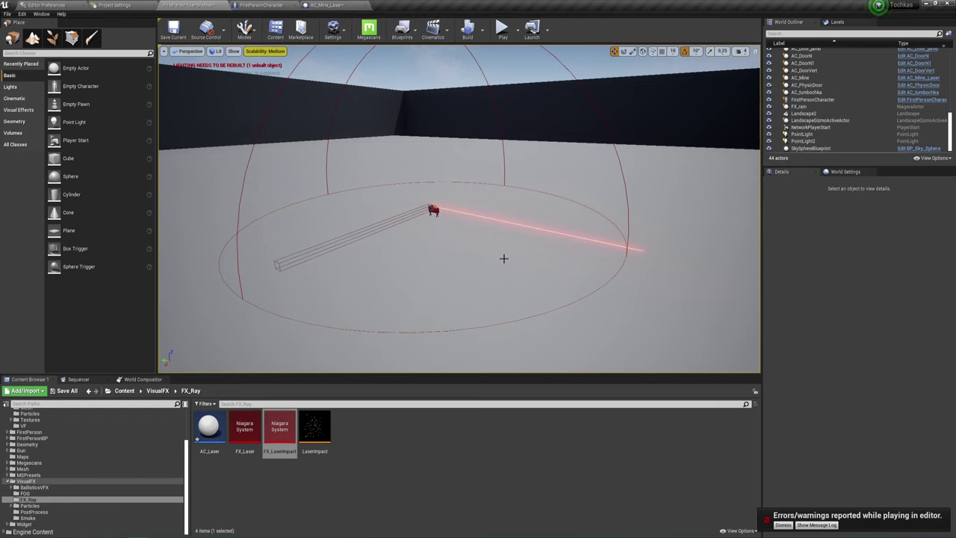
{"action": "left_click", "coordinate": [156, 392]}
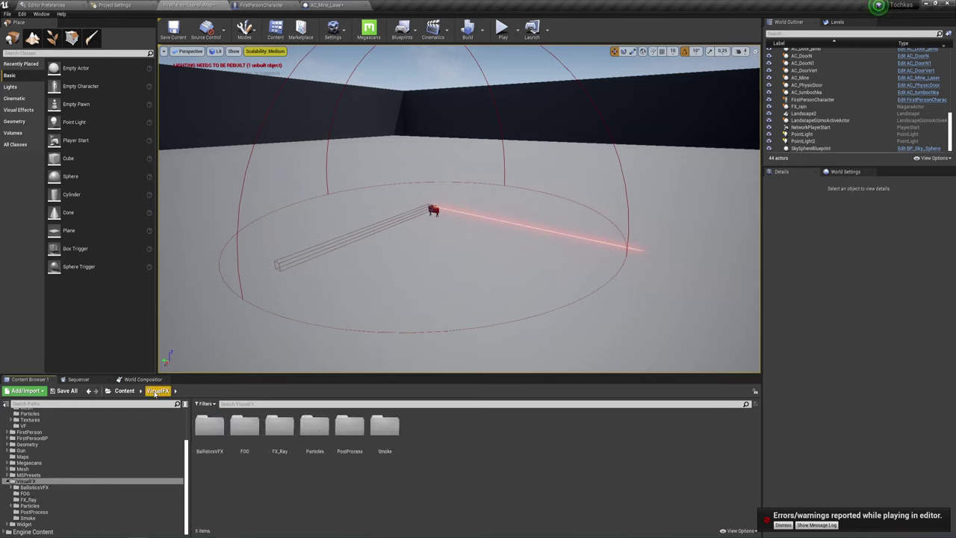